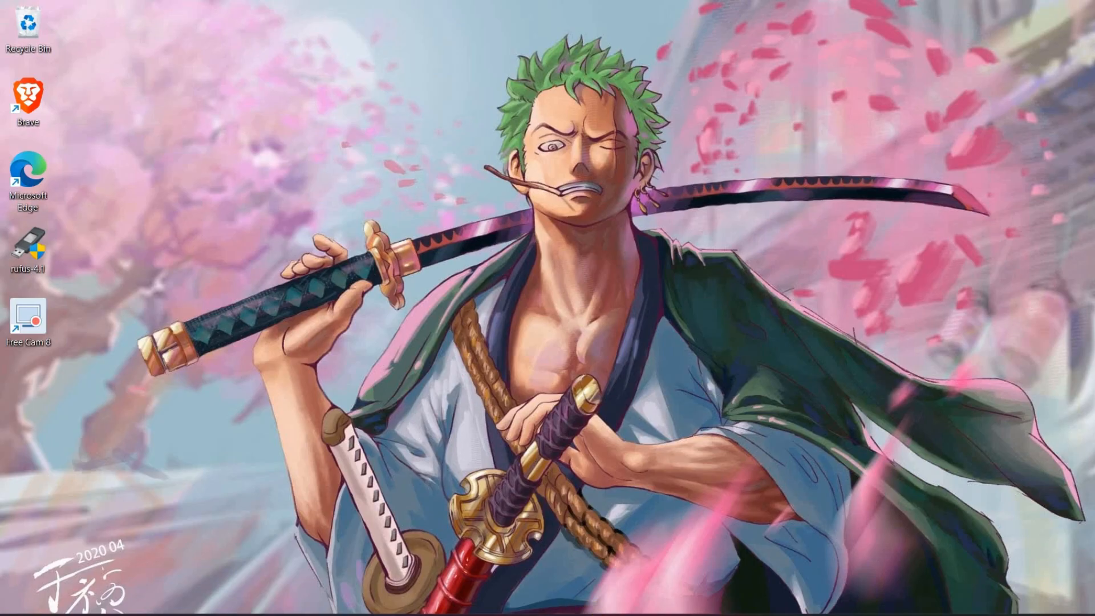
key("super+e")
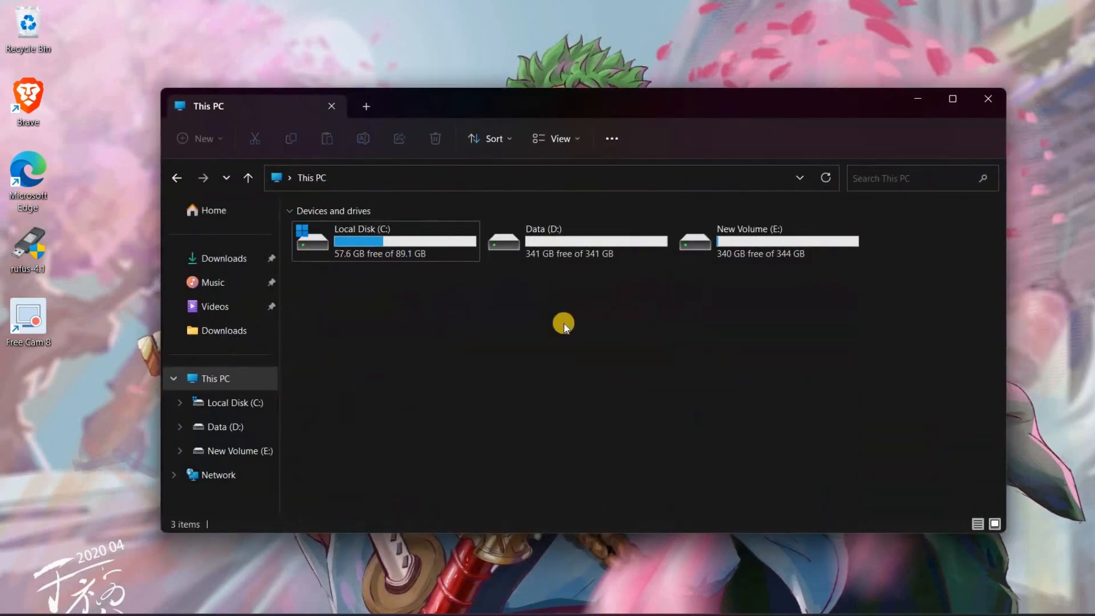
left_click(918, 100)
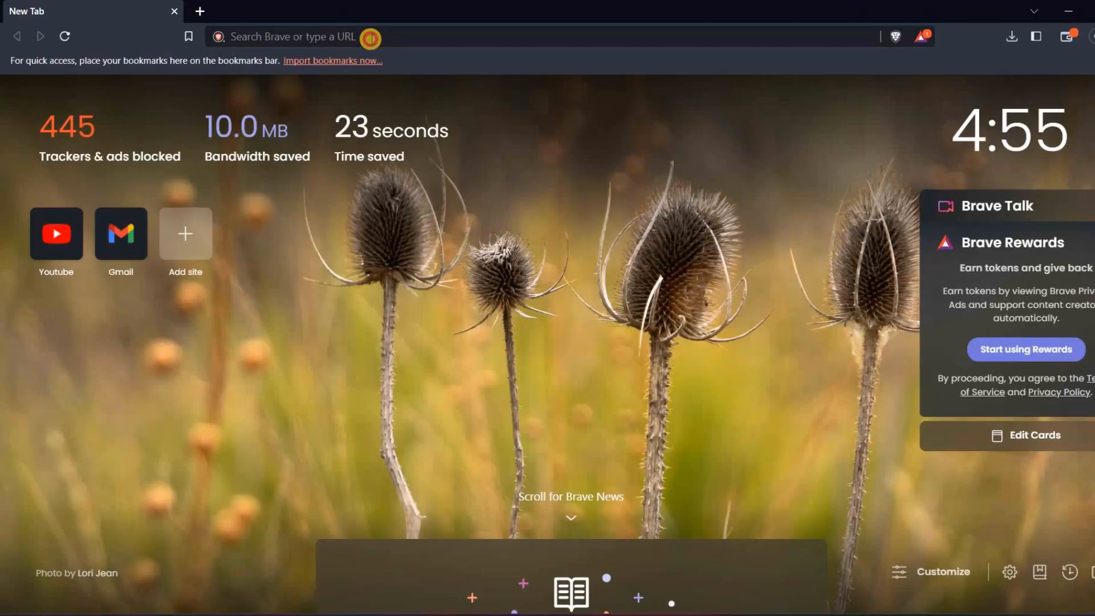
Step: Search the web for "m torrents" in Brave and open utorrent.com's download page for Windows
left_click(371, 37)
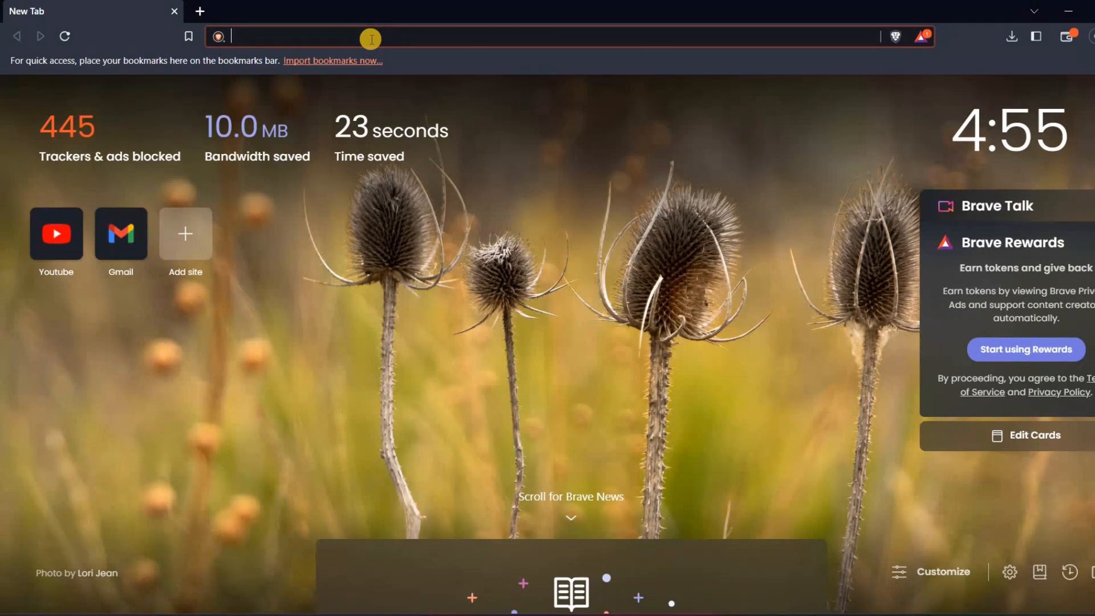
type("in to")
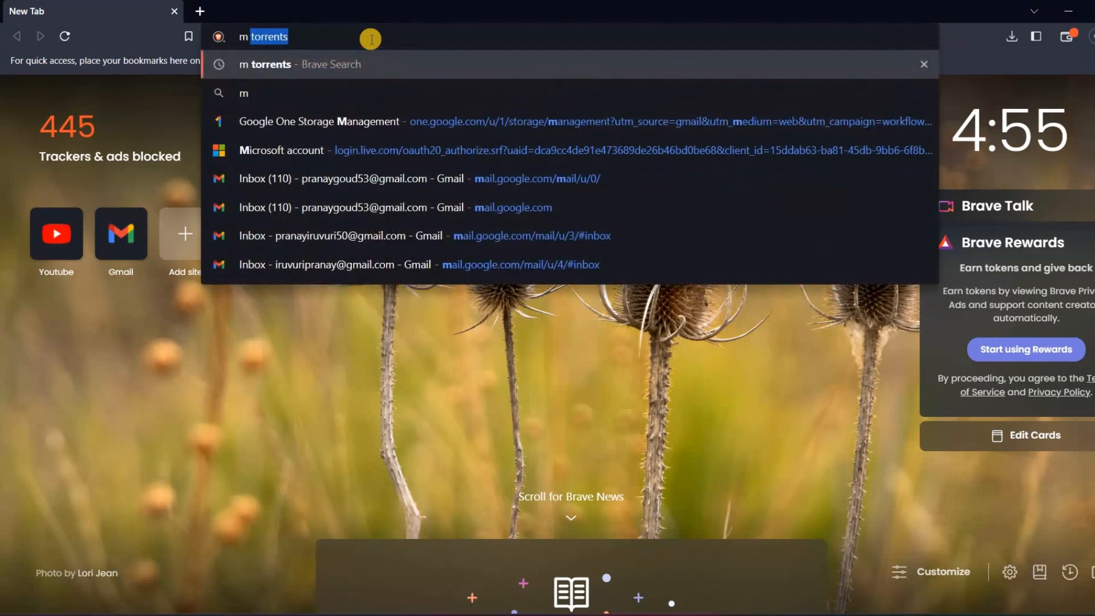
key("Return")
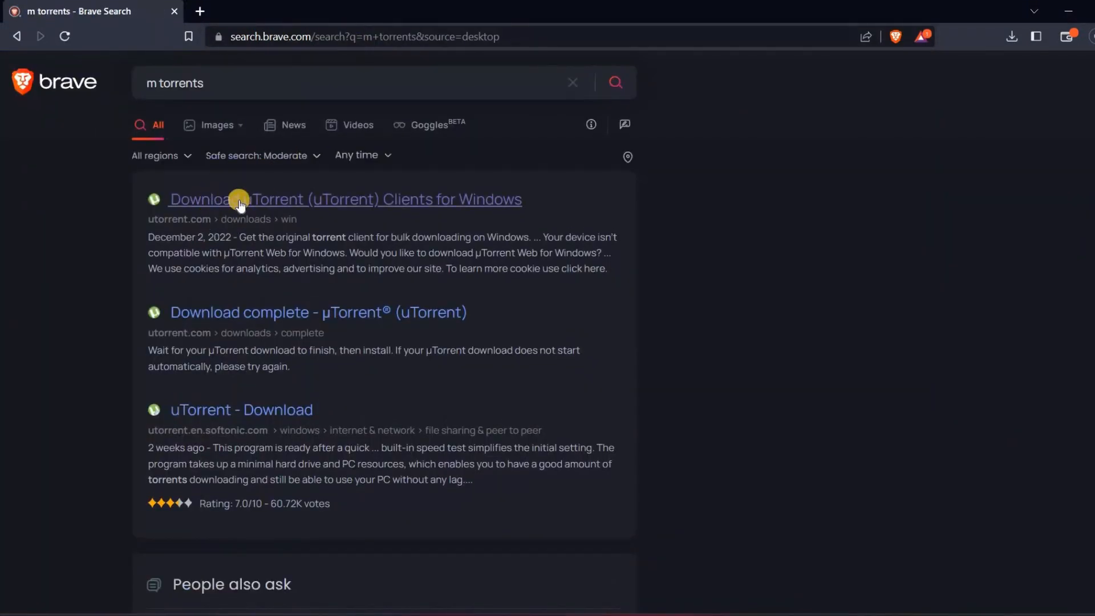
left_click(177, 200)
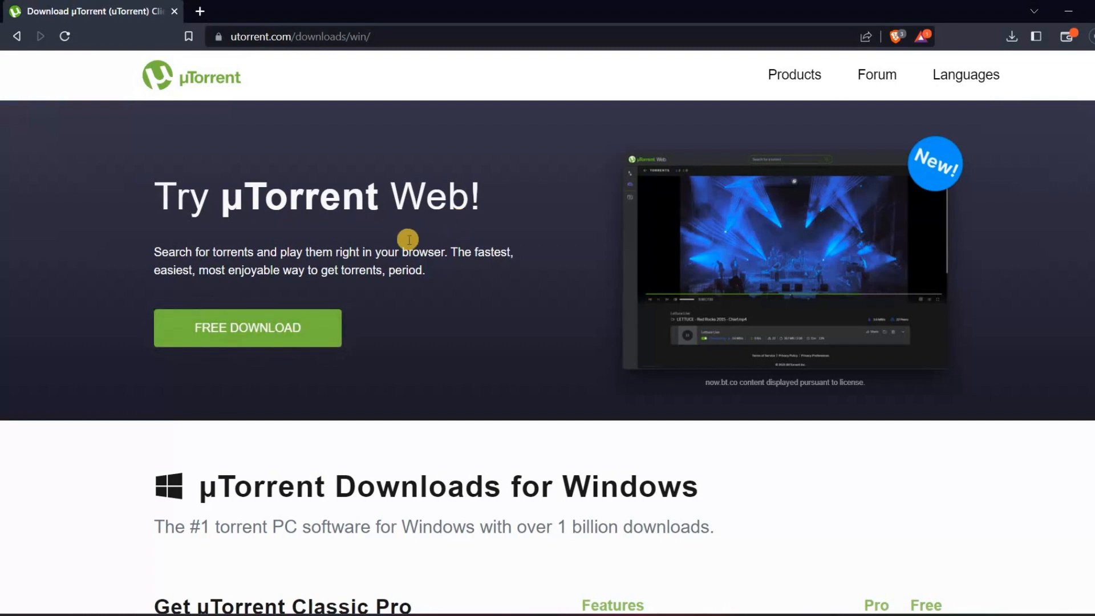
Step: Download the free µTorrent Classic installer and save it to the Downloads folder as utorrent_installer
scroll(408, 239, "down", 10)
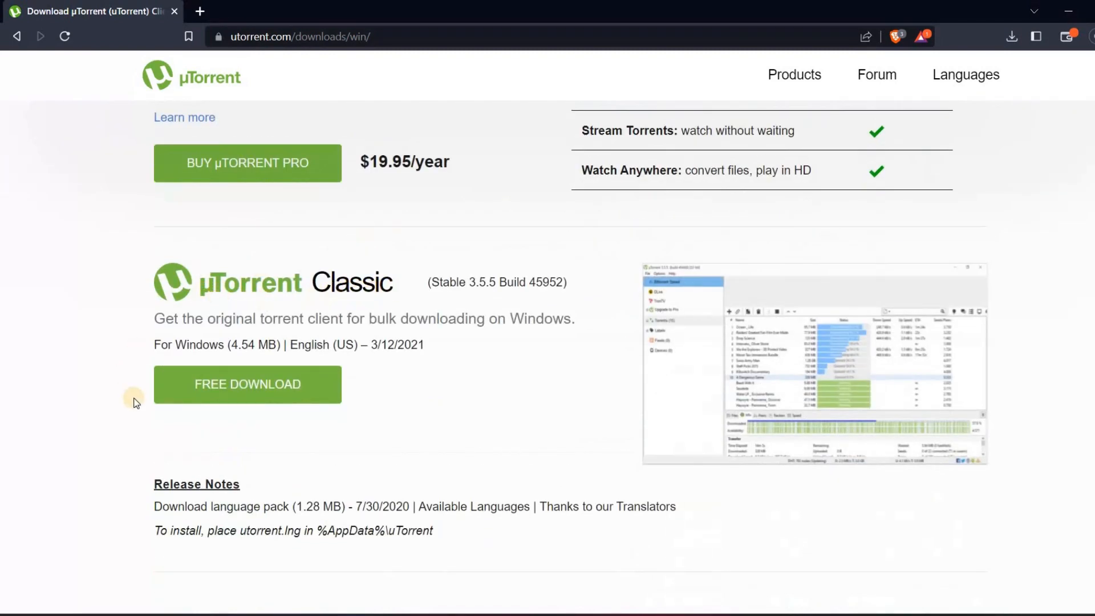
left_click(262, 384)
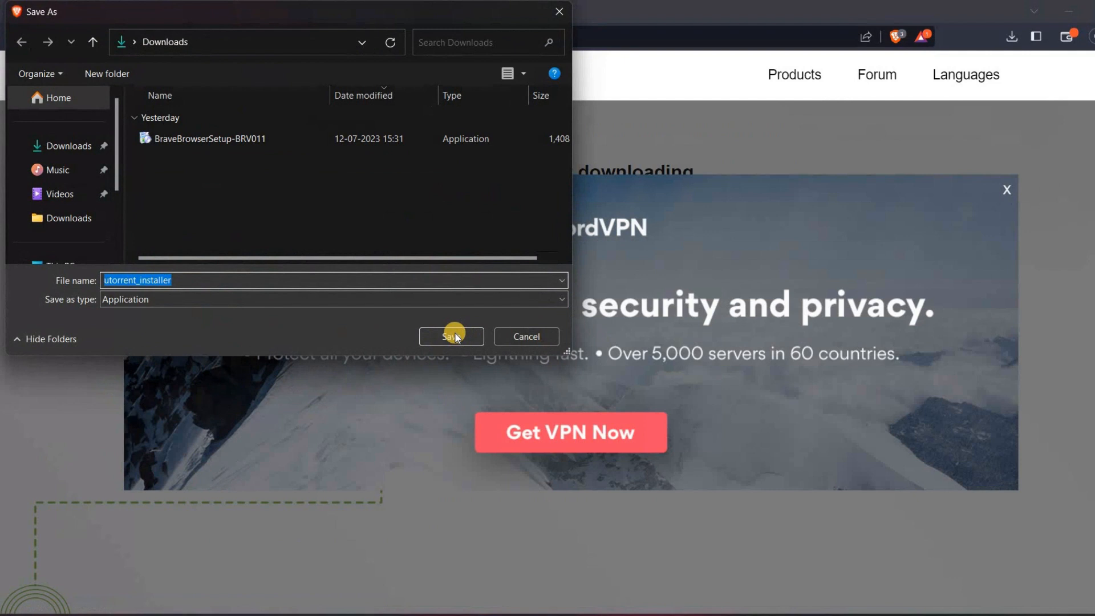
left_click(454, 336)
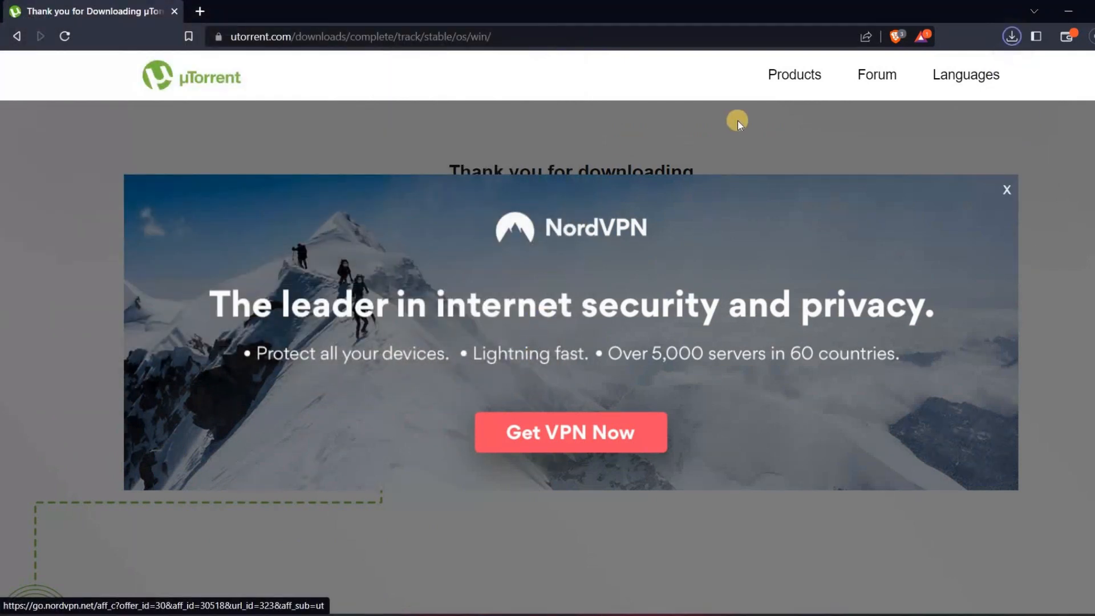
Step: Launch the downloaded utorrent_installer.exe and accept the License Agreement and Privacy Policy in the setup wizard
left_click(1012, 36)
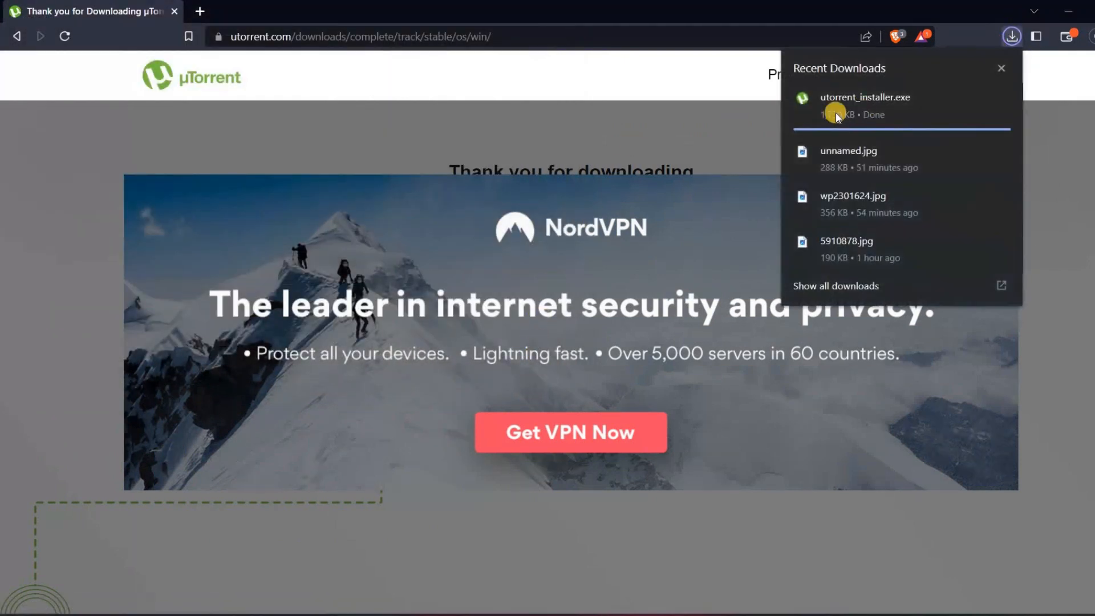
left_click(881, 97)
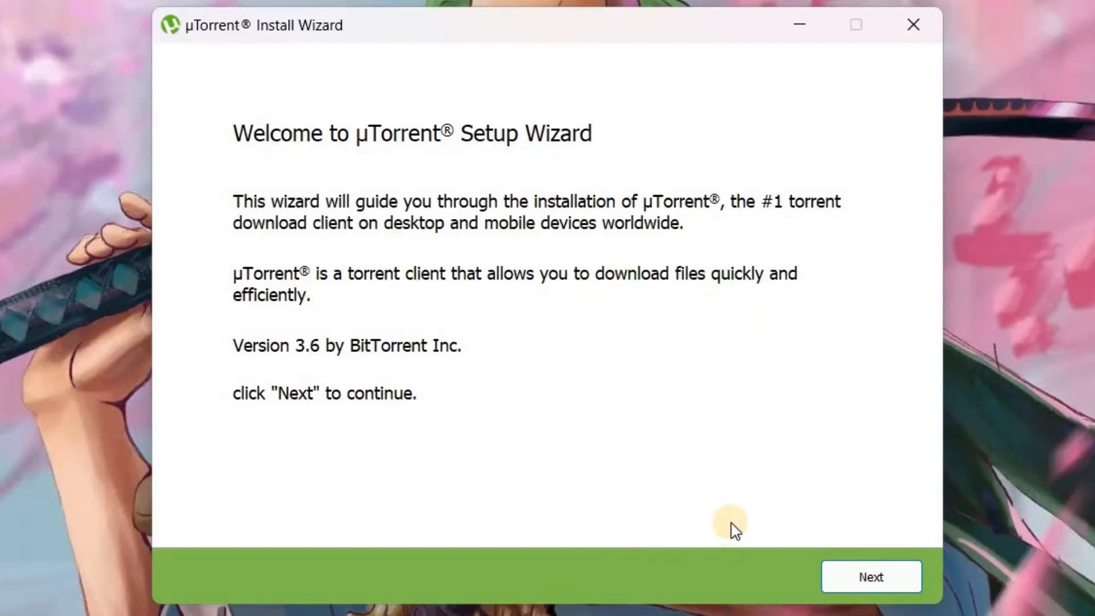
left_click(891, 580)
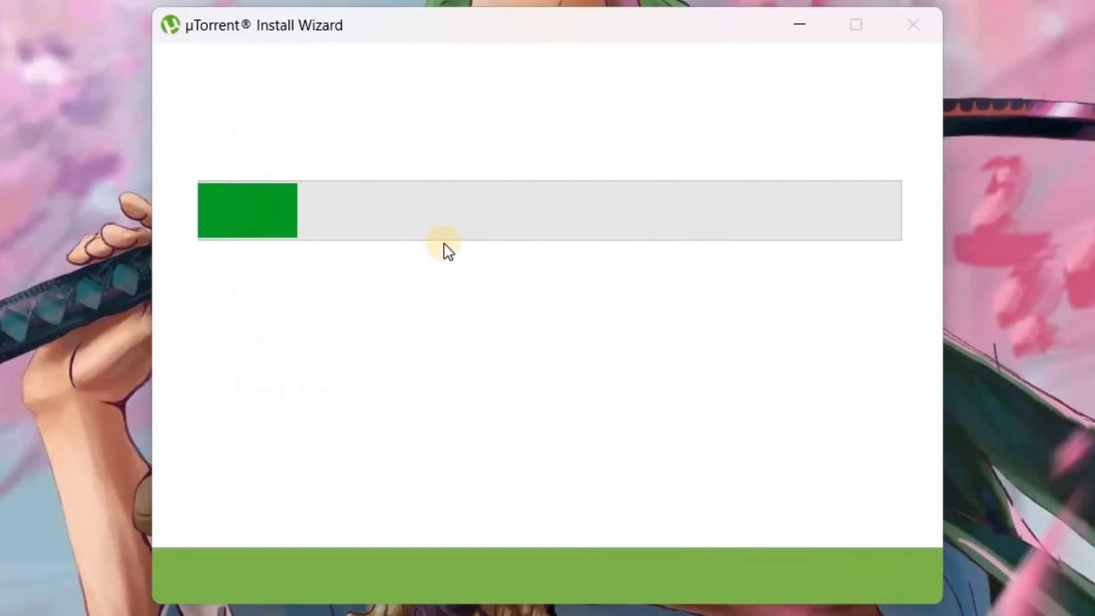
left_click(865, 577)
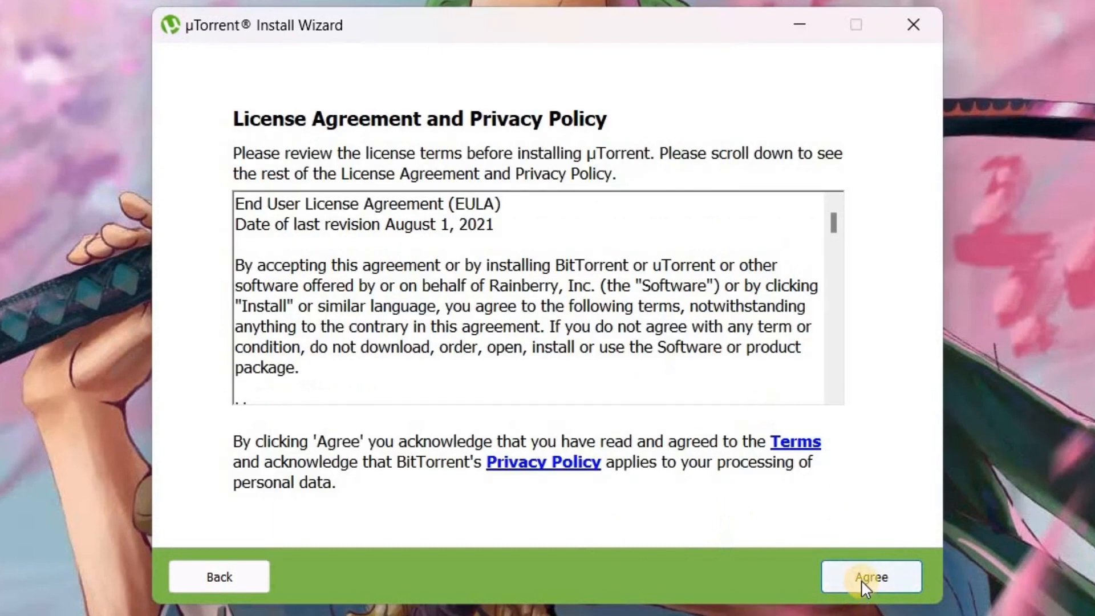
left_click(862, 580)
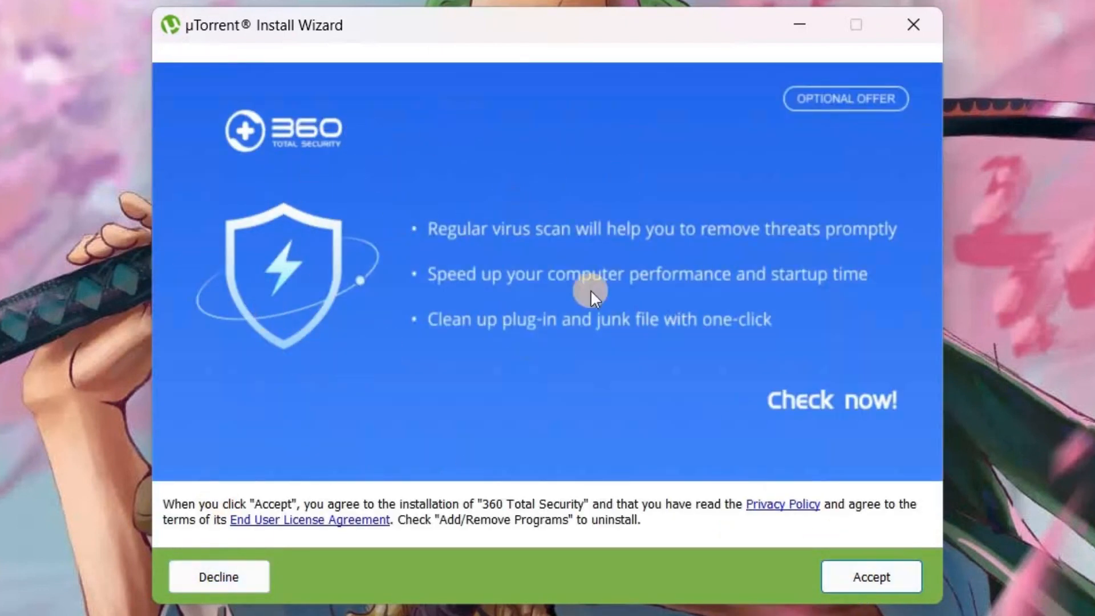
Step: Decline the 360 Total Security offer and complete the µTorrent installation with the default install options and configurations
left_click(217, 577)
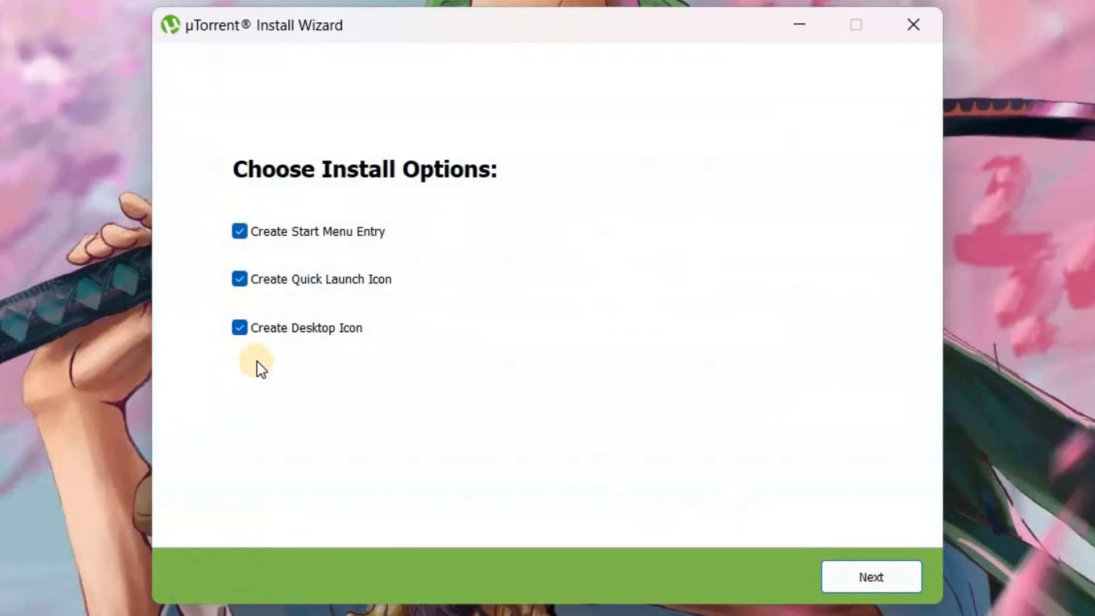
left_click(854, 578)
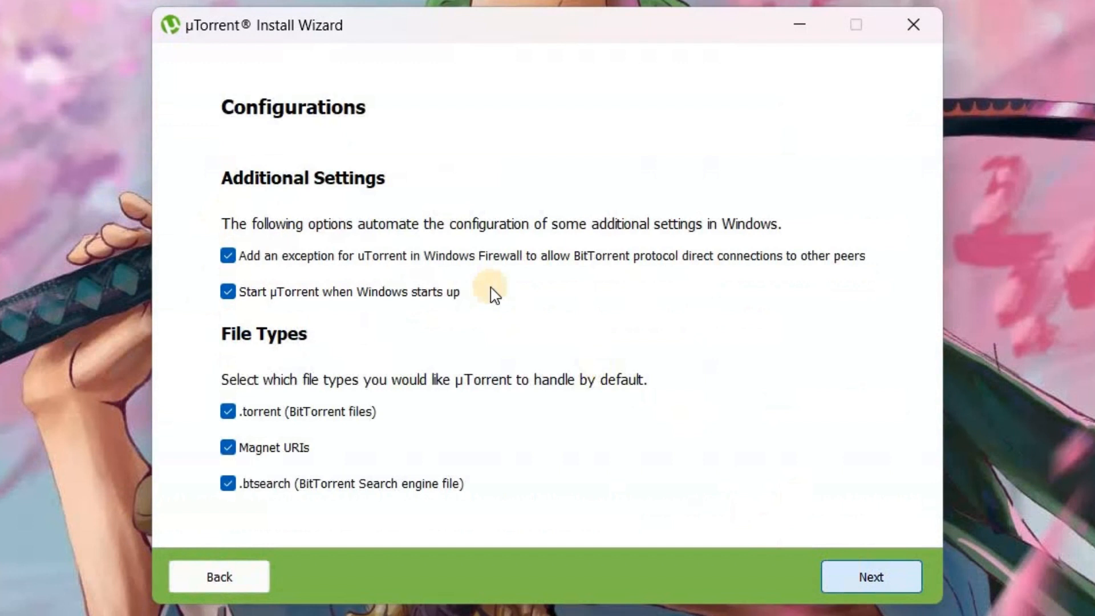
left_click(882, 576)
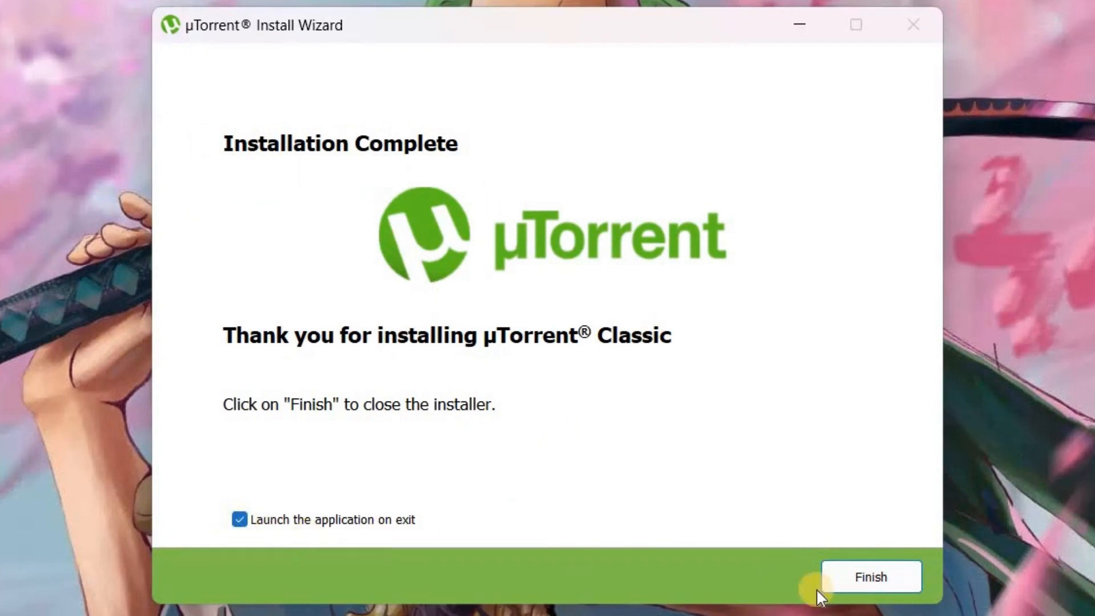
left_click(887, 578)
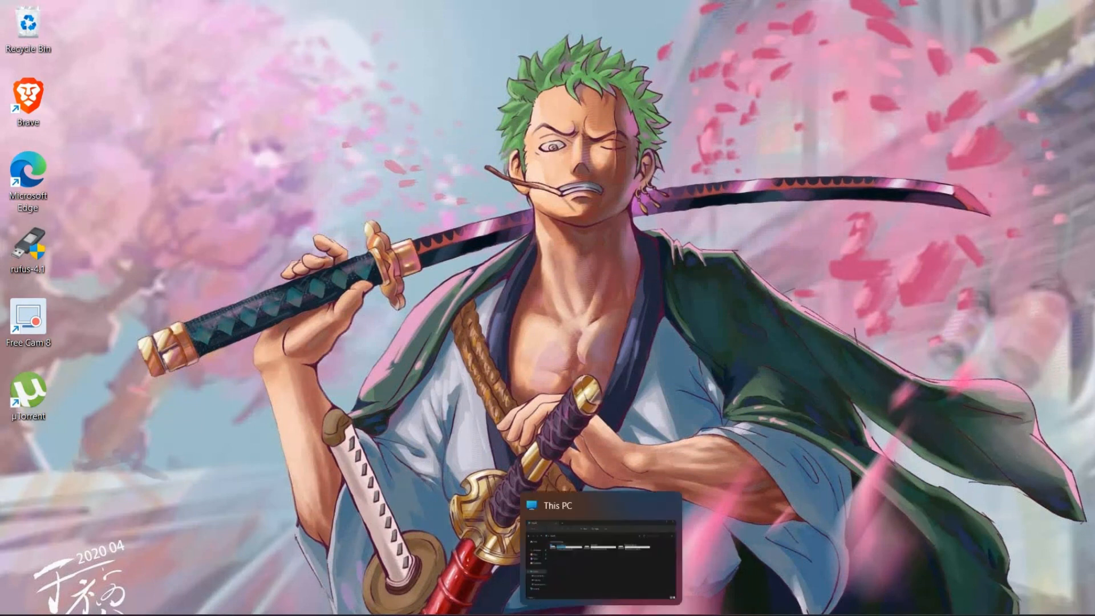
Step: Close the This PC window and replace the µTorrent page in Brave with a new tab
key("super+e")
key("alt+F4")
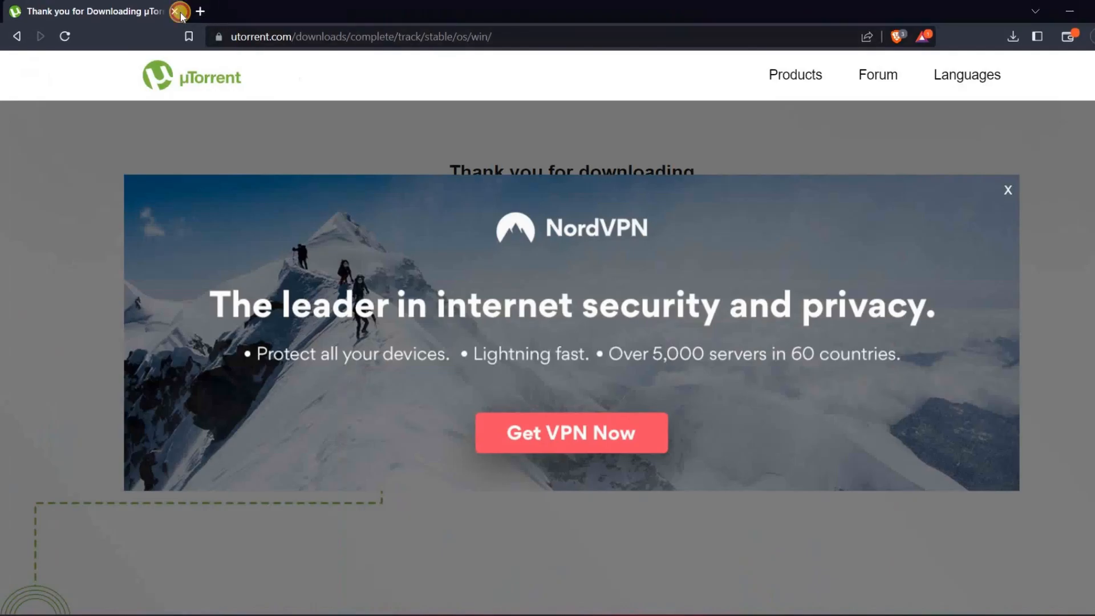
key("ctrl+t")
left_click(177, 11)
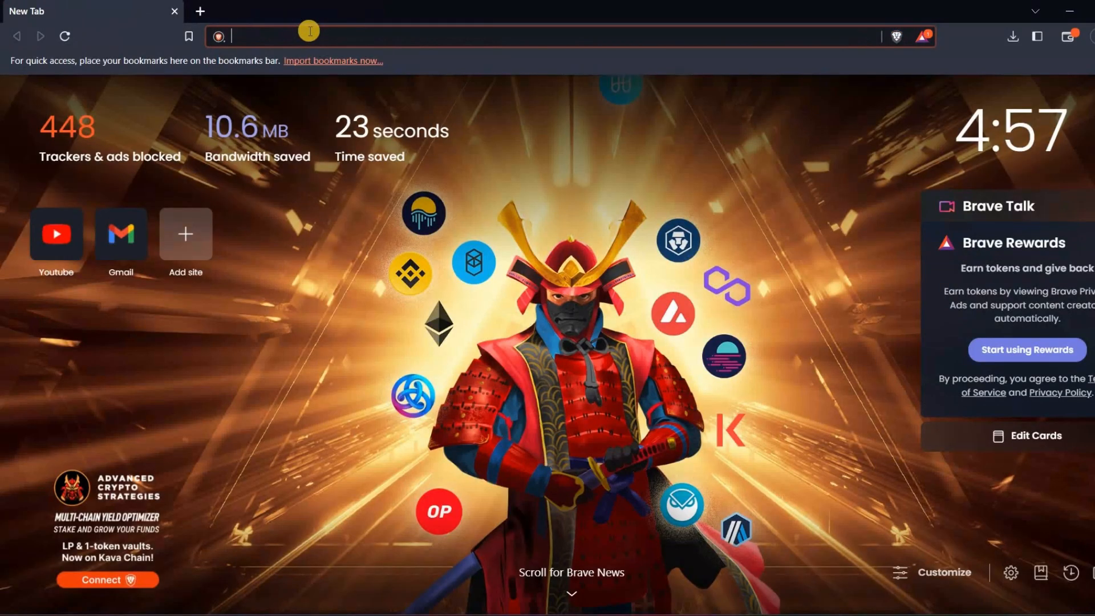
Step: Search the web for "virtul box download" and open the Downloads – Oracle VM VirtualBox page
type("virtul box download")
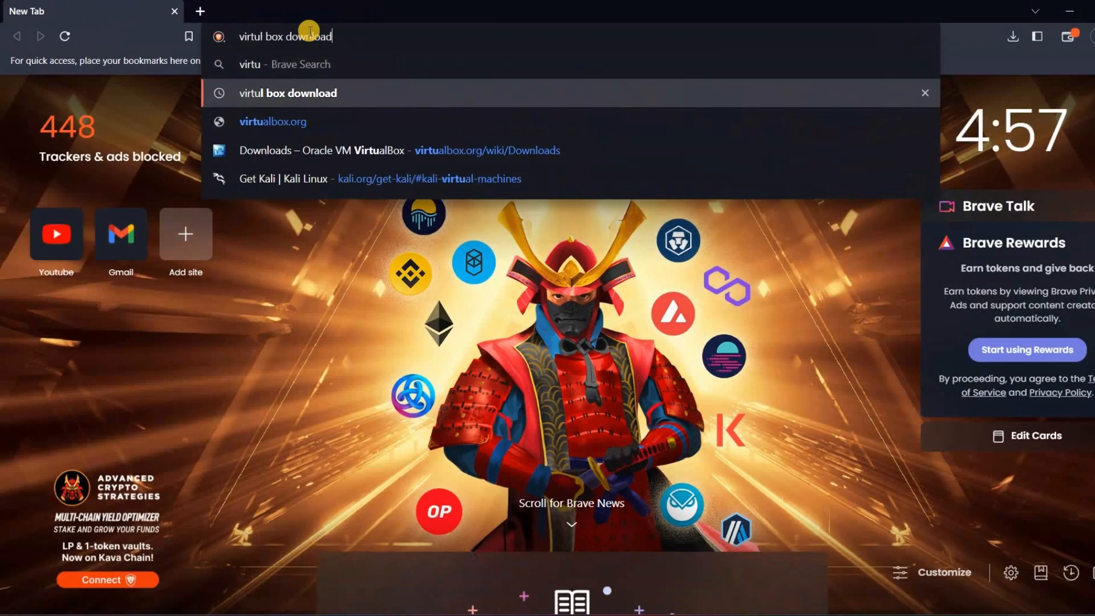
key("Return")
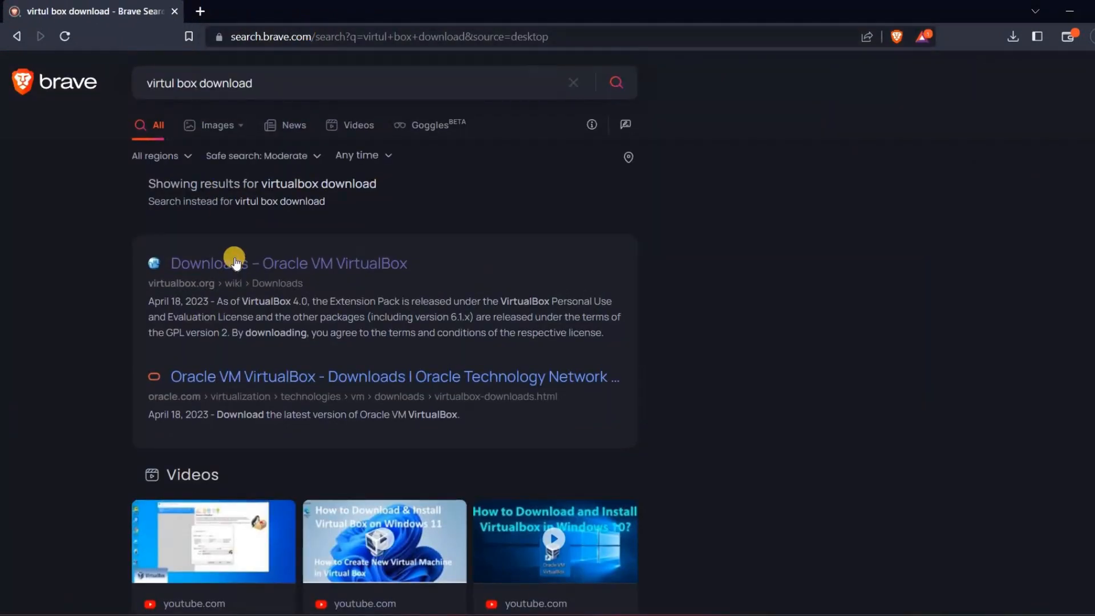
left_click(240, 265)
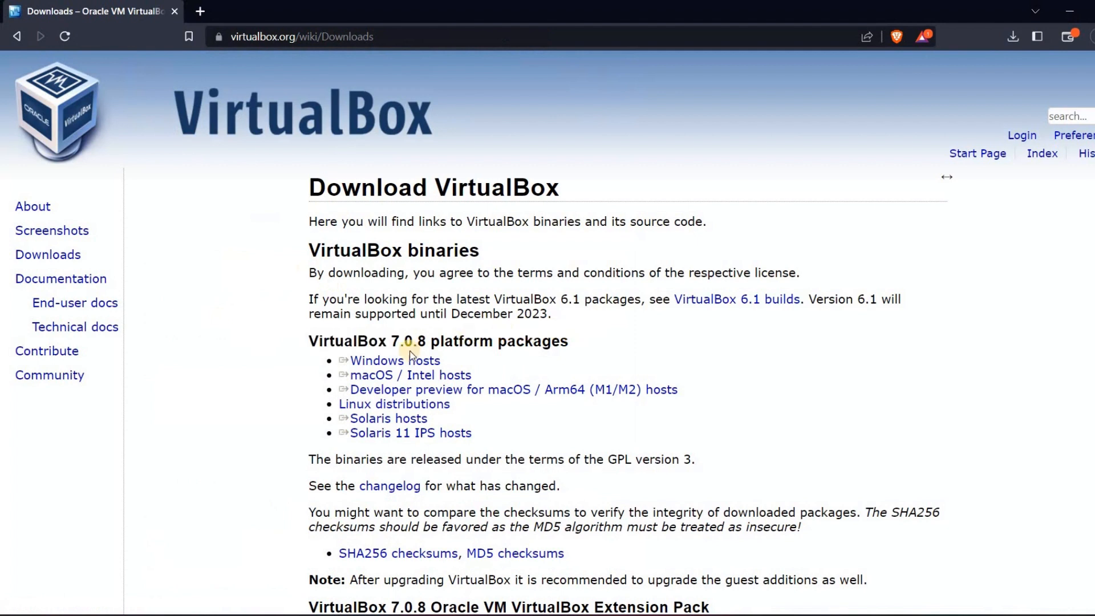
Step: Download the VirtualBox 7.0.8 package for Windows hosts and save it to Downloads as VirtualBox-7.0.8-156879-Win
left_click_drag(368, 360, 420, 360)
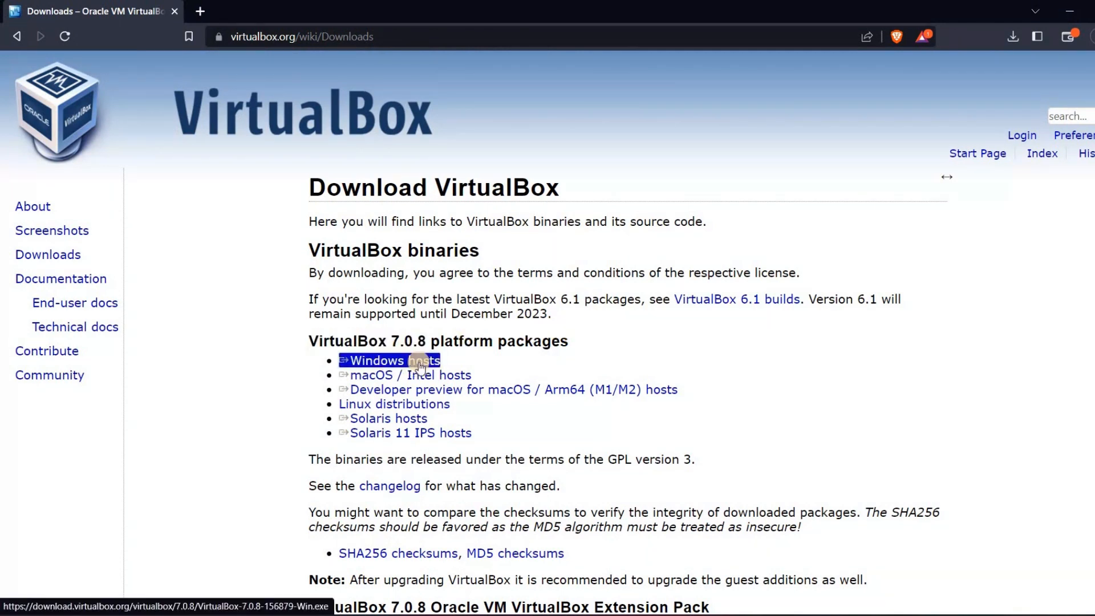
triple_click(392, 379)
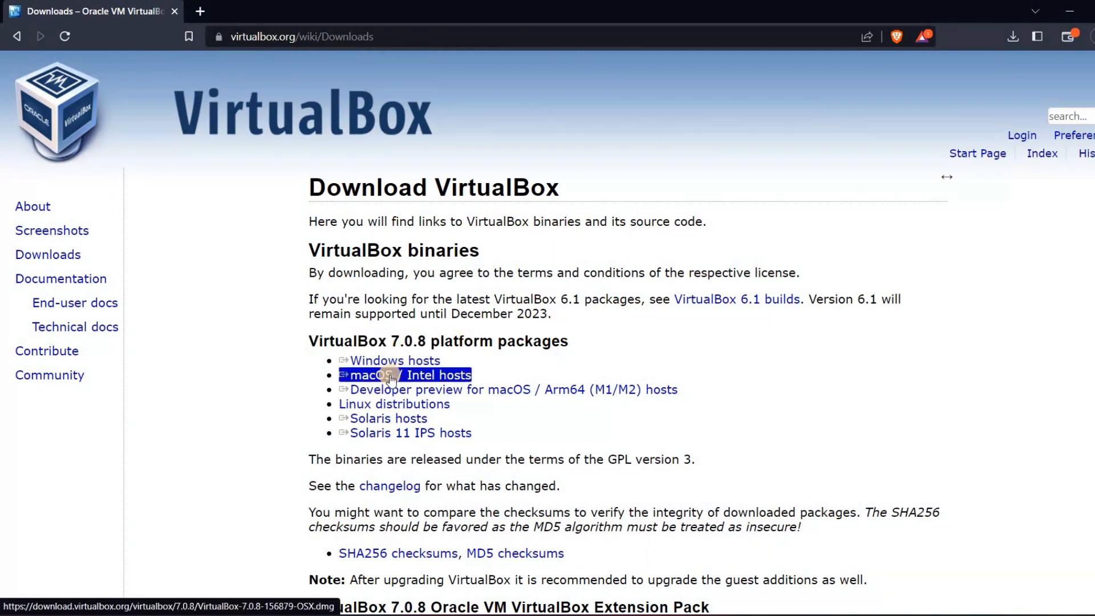
triple_click(385, 408)
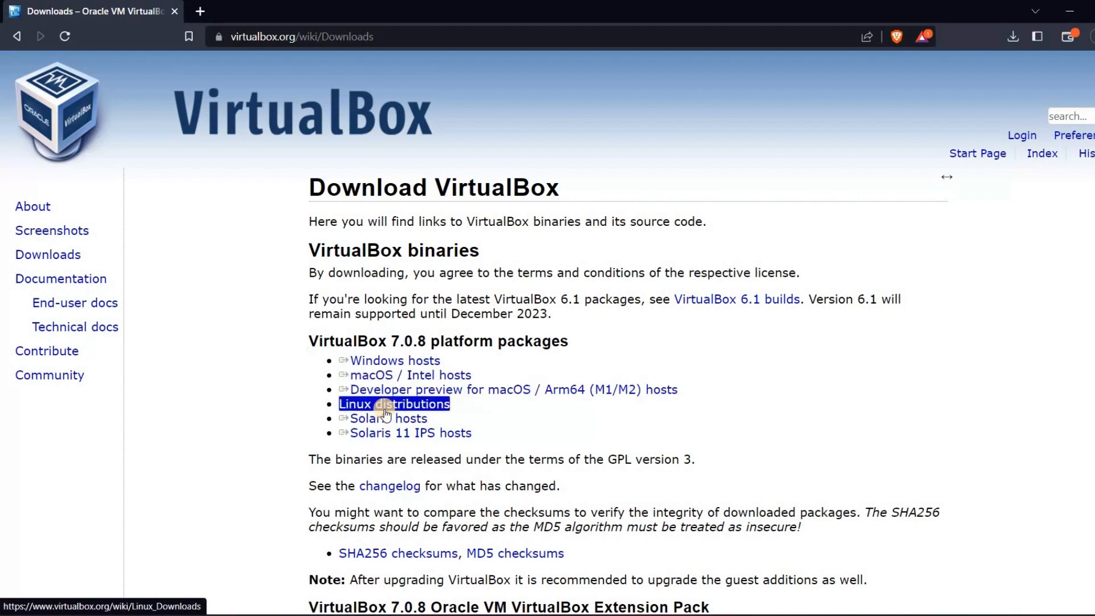
triple_click(392, 362)
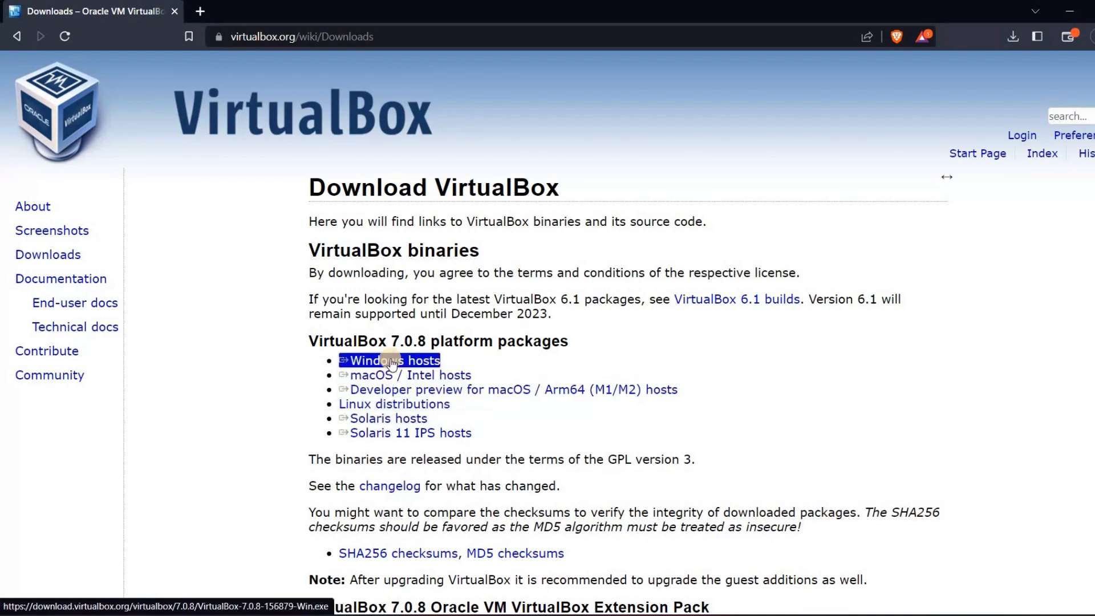
left_click(391, 362)
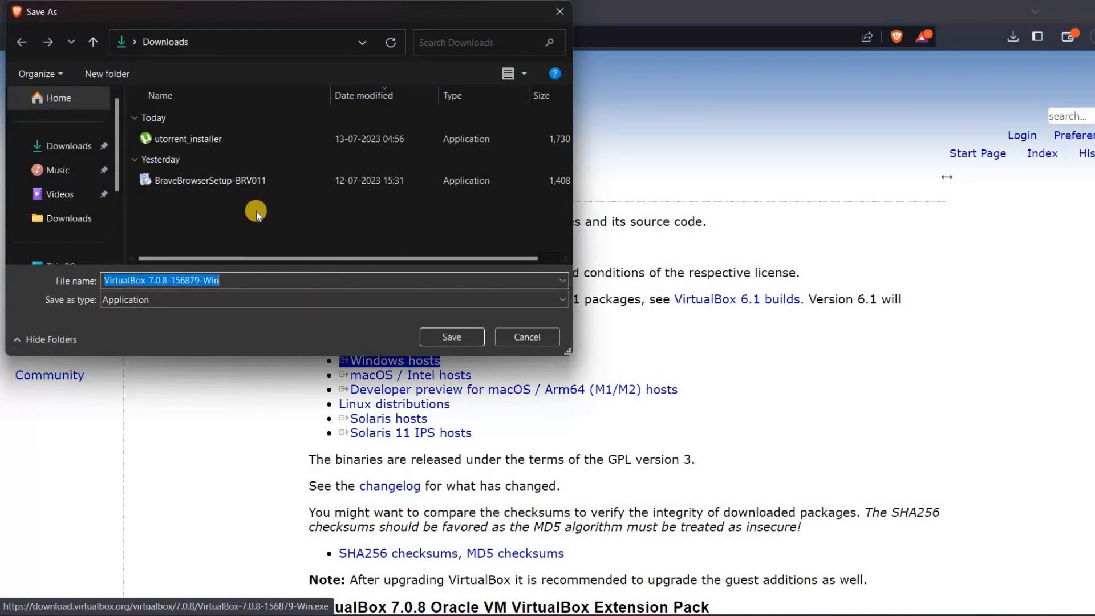
left_click(454, 334)
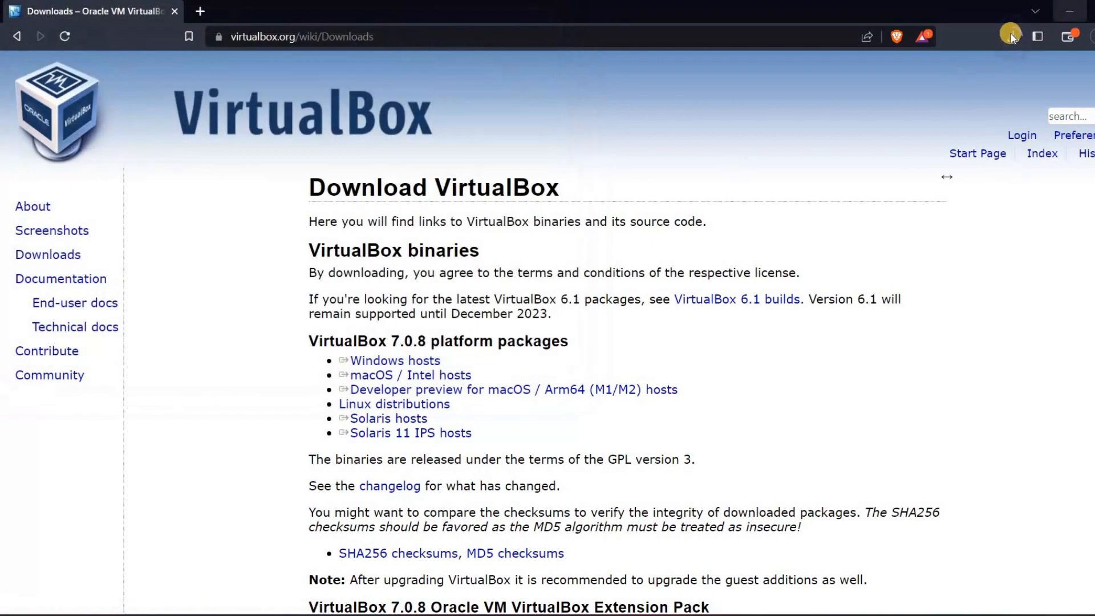
Step: Try to install Oracle VM VirtualBox 7.0.8 from the downloaded VirtualBox-7.0.8-156879-Win.exe and exit the setup wizard
left_click(1012, 35)
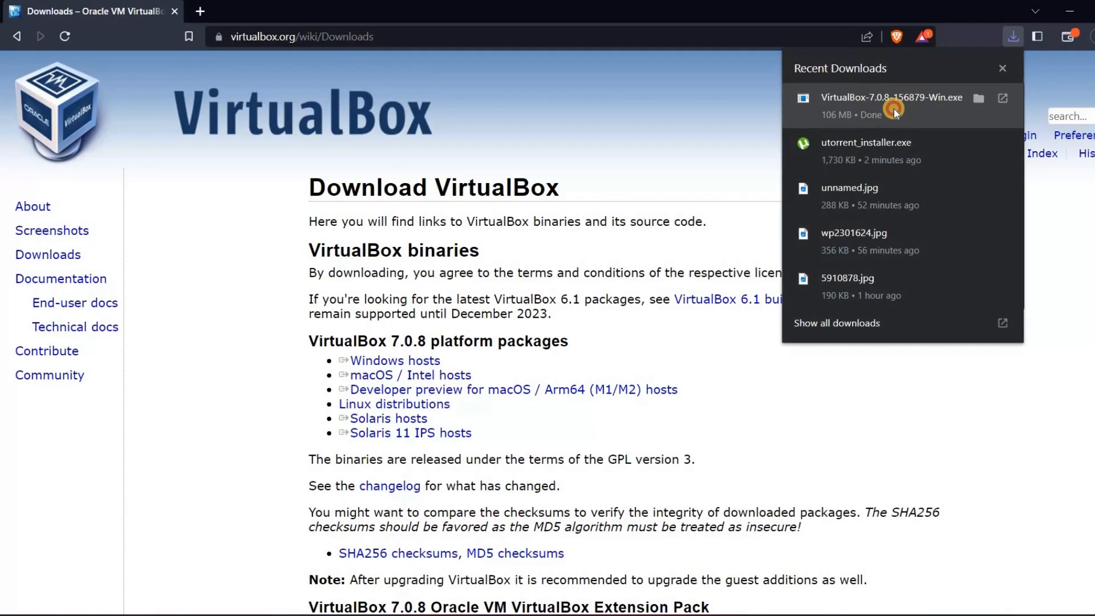
left_click(833, 129)
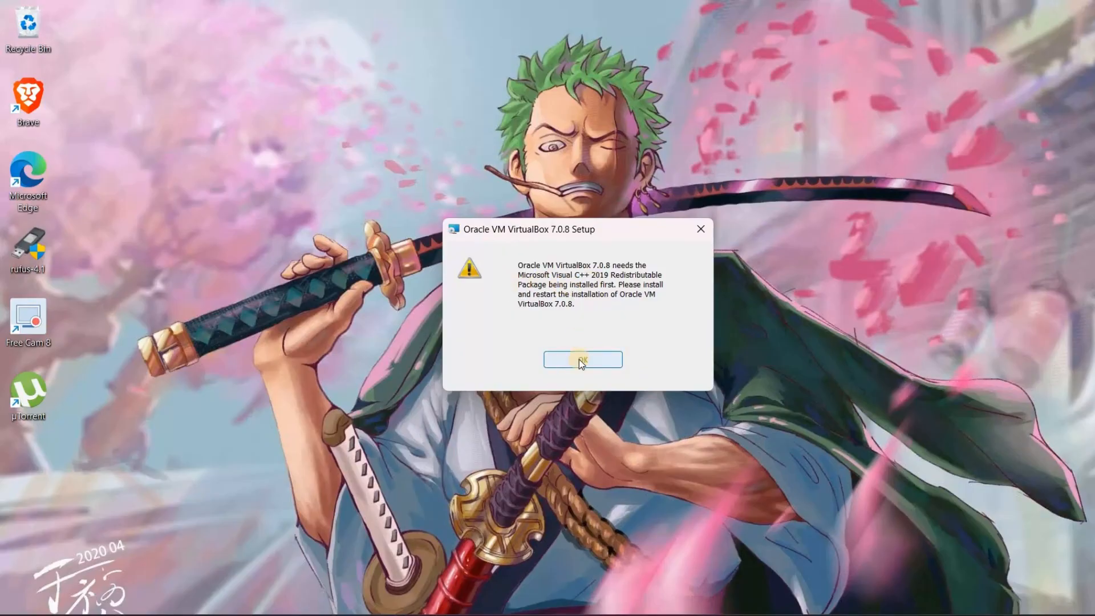
left_click(581, 360)
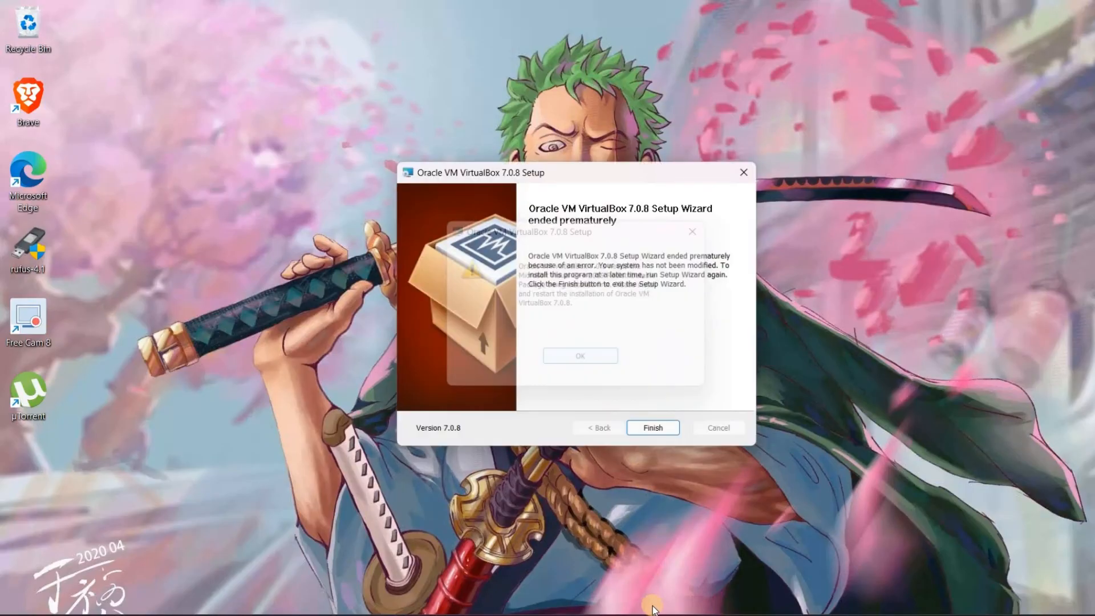
left_click(671, 430)
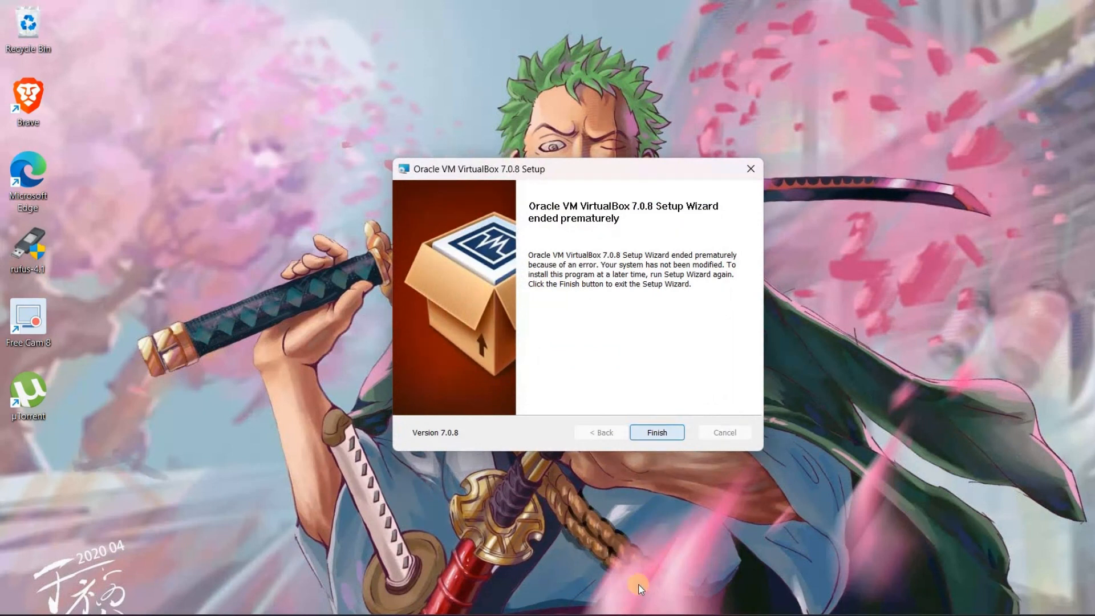
left_click(675, 370)
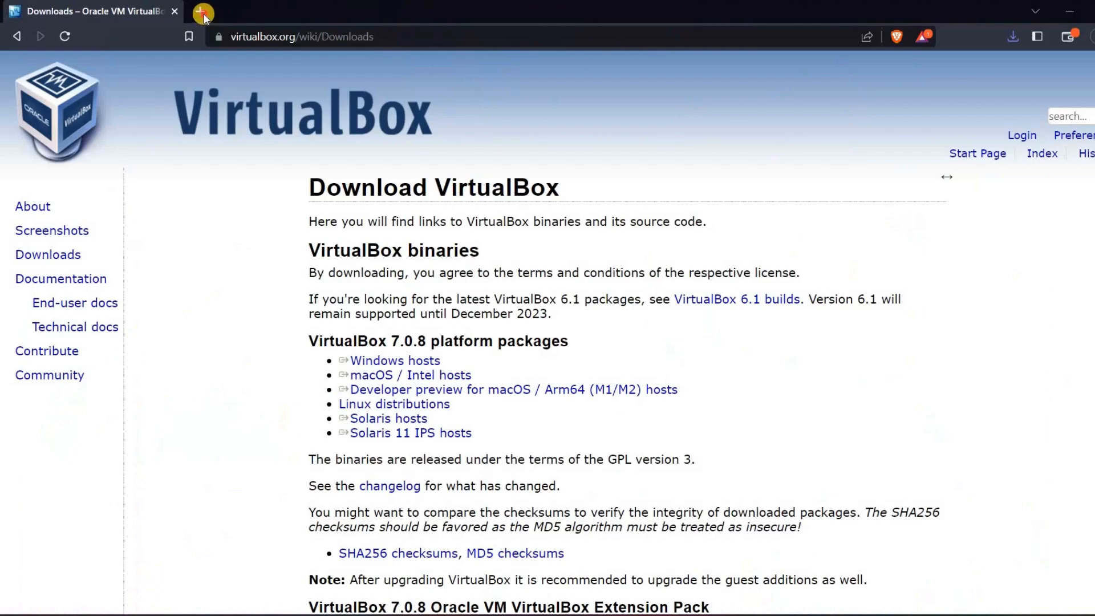
Step: Search the web in a new tab for "microsft visual c++" and open Microsoft's latest supported Visual C++ Redistributable downloads page
left_click(205, 14)
type("mic")
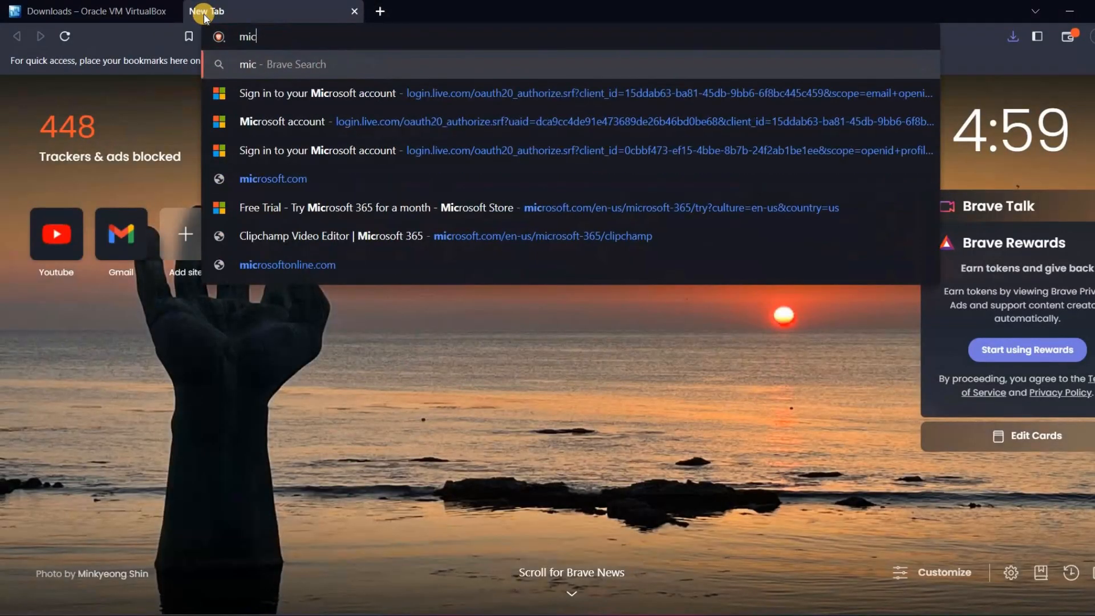
type("rosft")
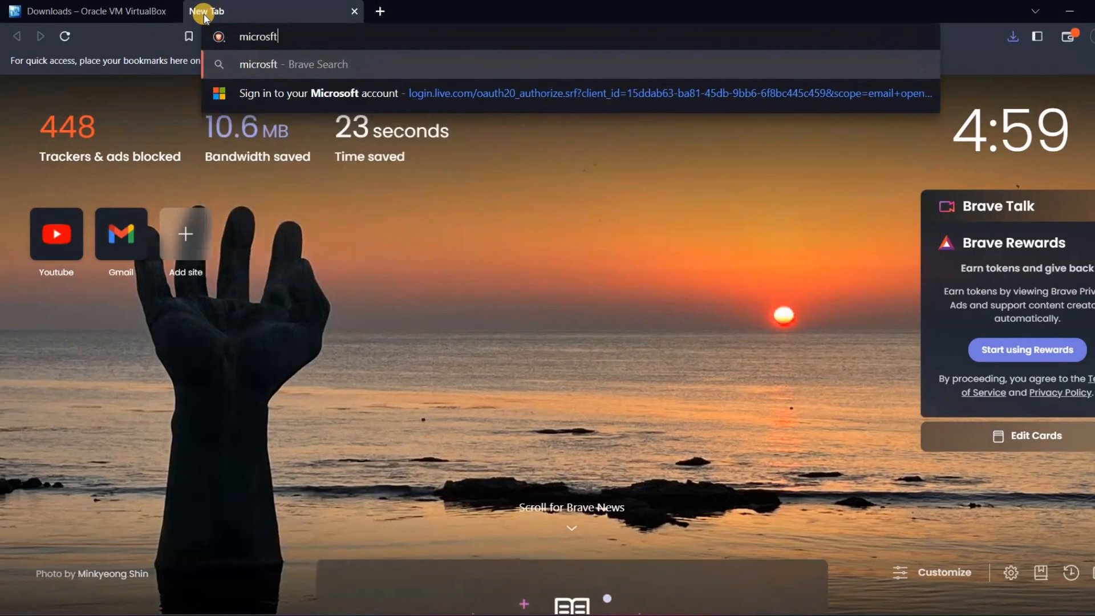
type(" visual c++")
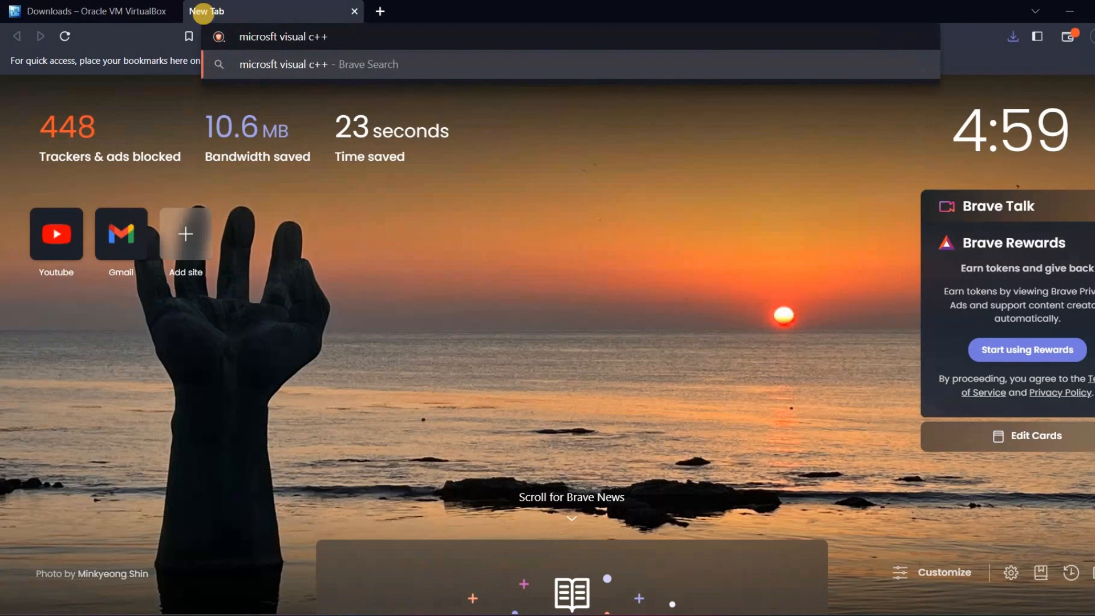
key("Return")
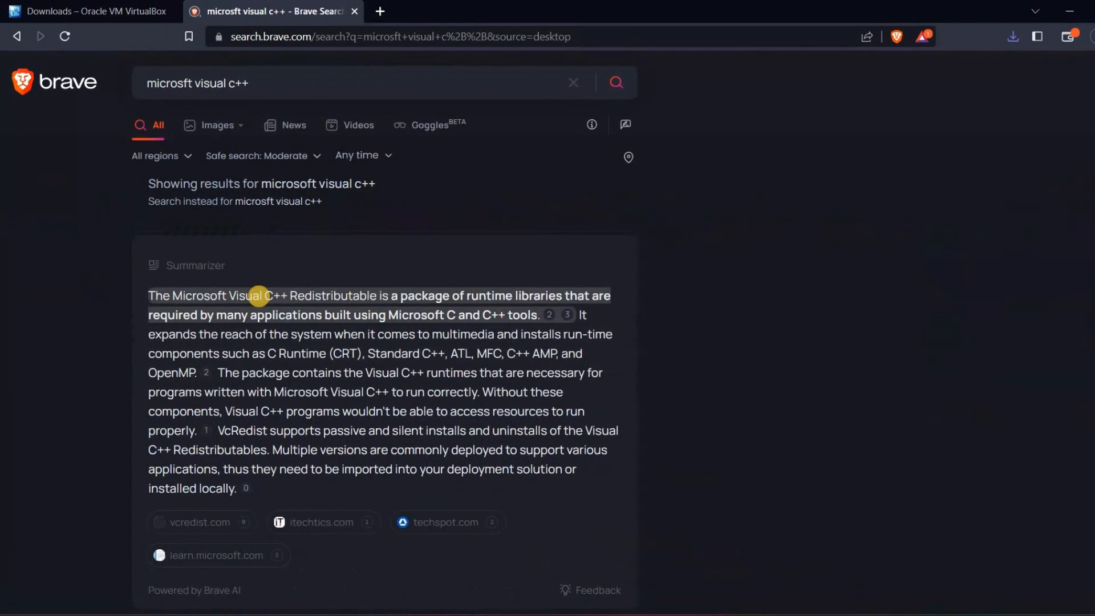
scroll(257, 293, "down", 7)
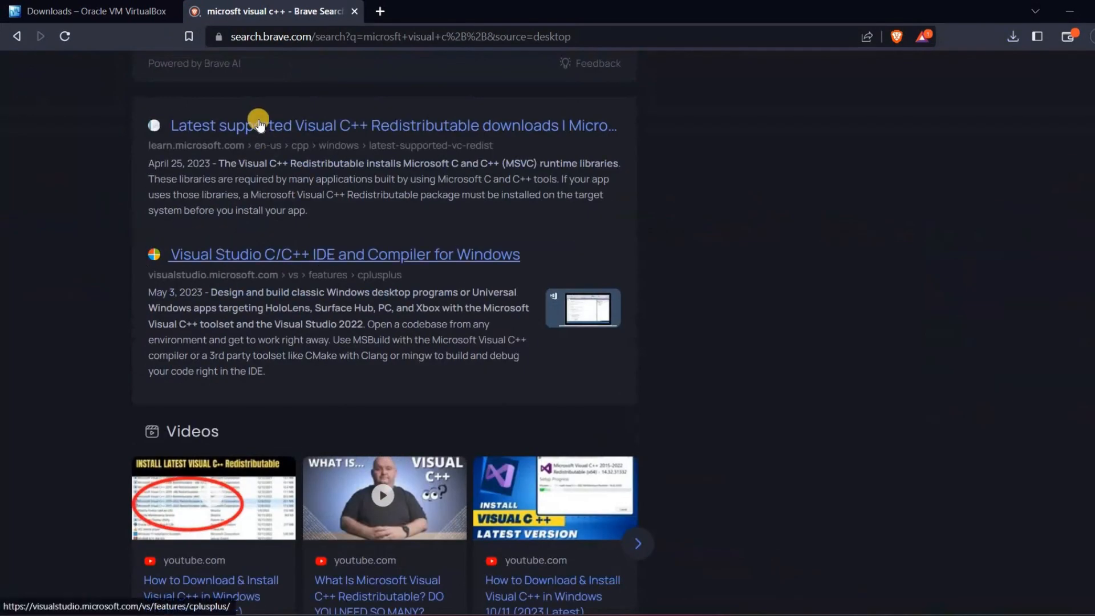
left_click(258, 124)
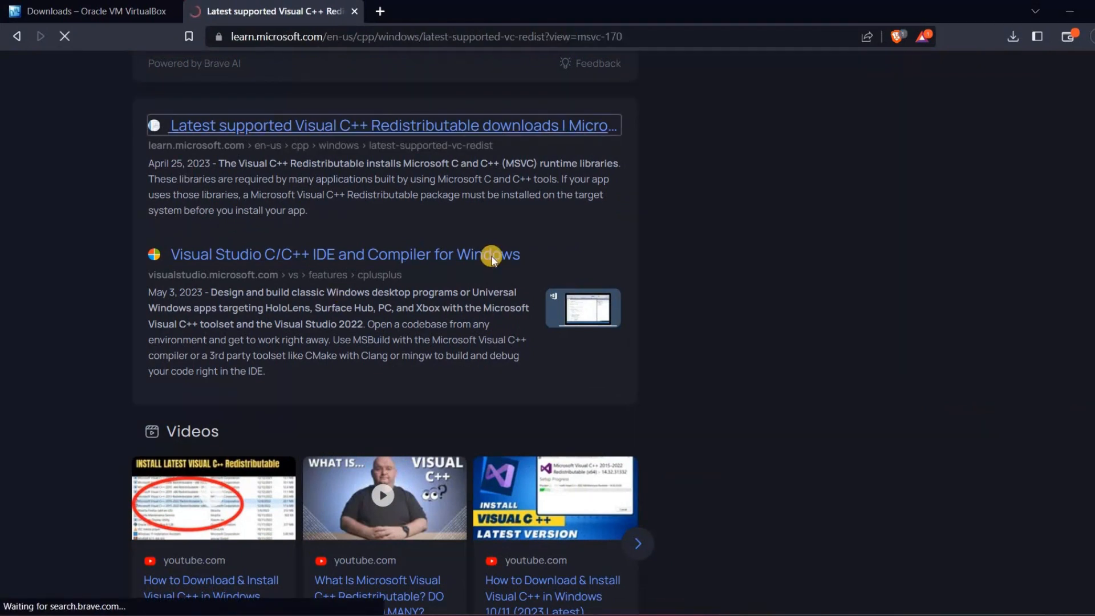
Step: Download the X64 Redistributable for Visual Studio 2015, 2017, 2019, and 2022 and save it to Downloads as VC_redist.x64
scroll(491, 256, "down", 4)
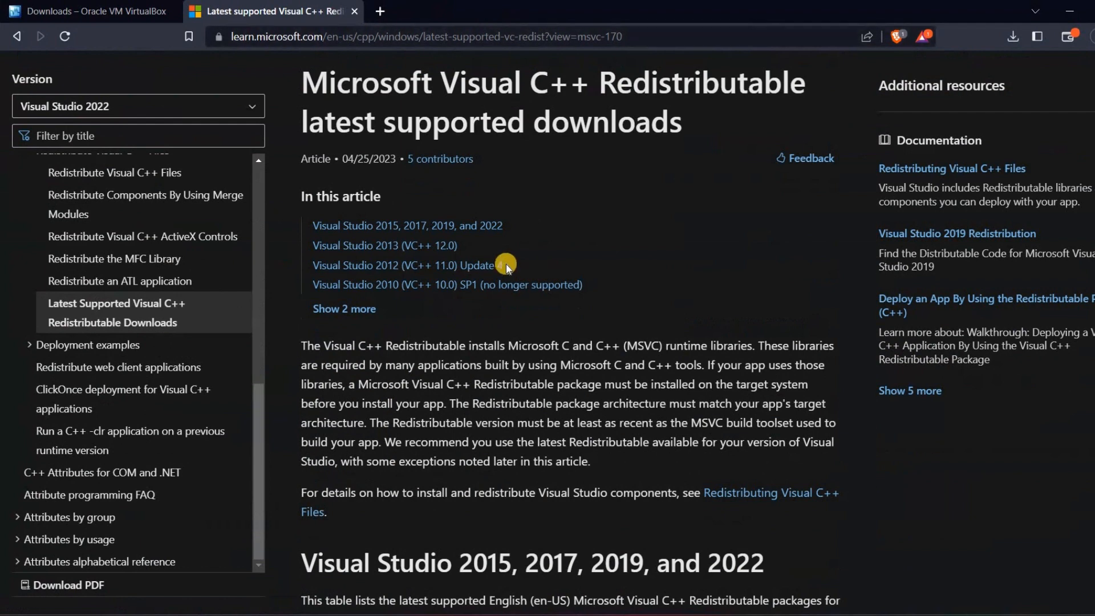
scroll(505, 262, "down", 5)
scroll(505, 255, "down", 3)
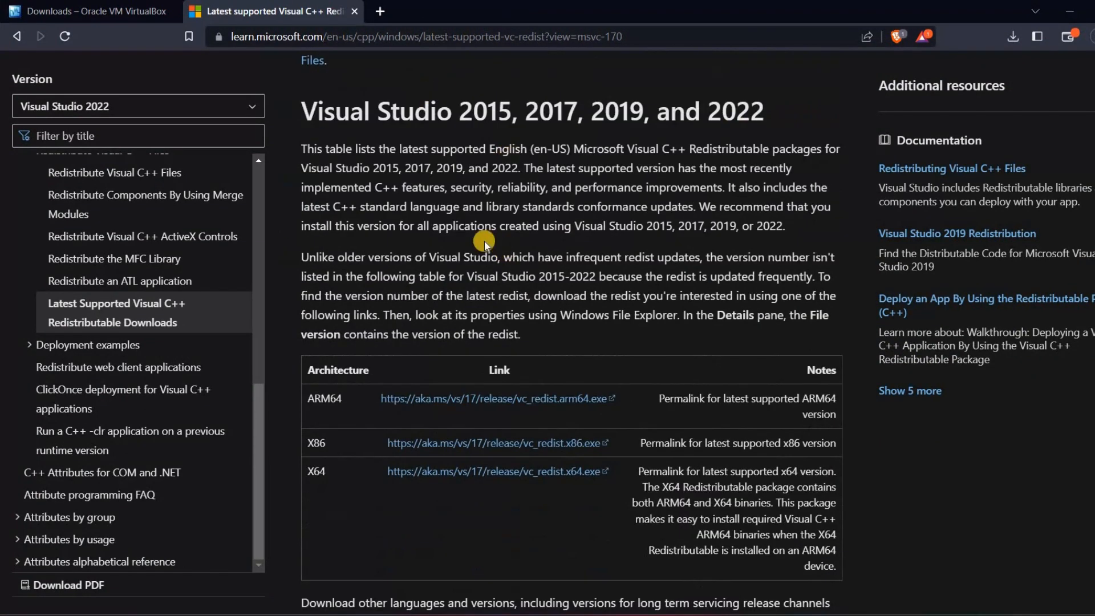
scroll(414, 319, "down", 3)
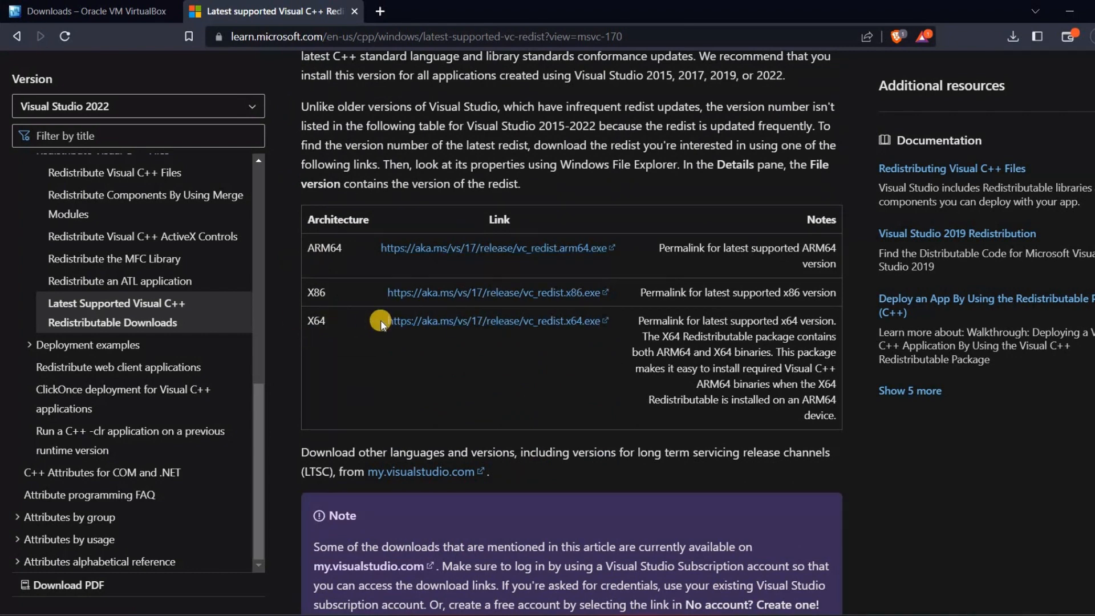
left_click(473, 322)
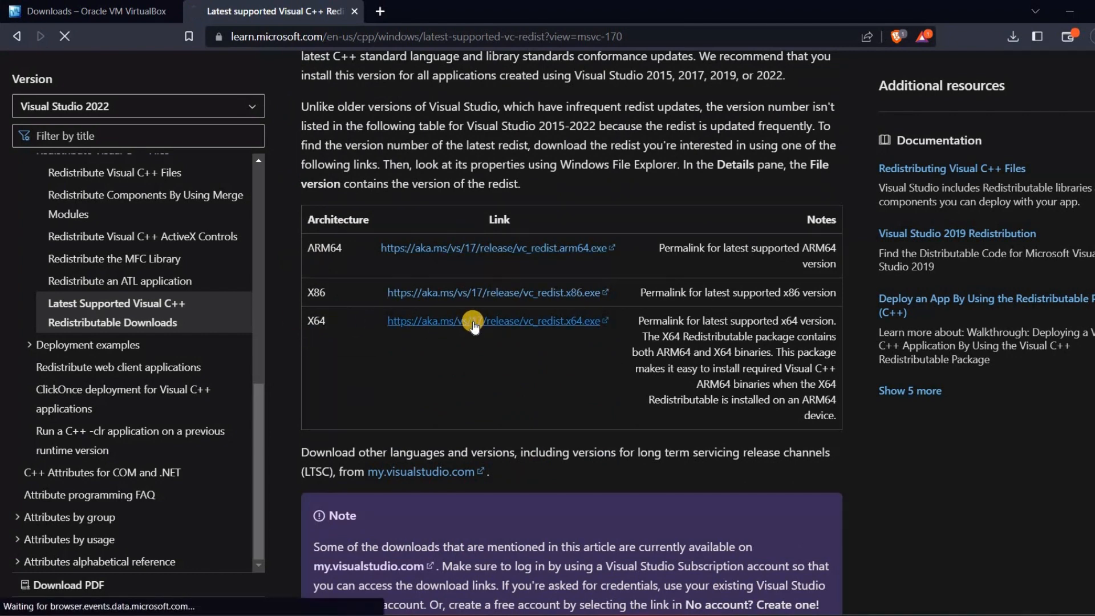
left_click(439, 336)
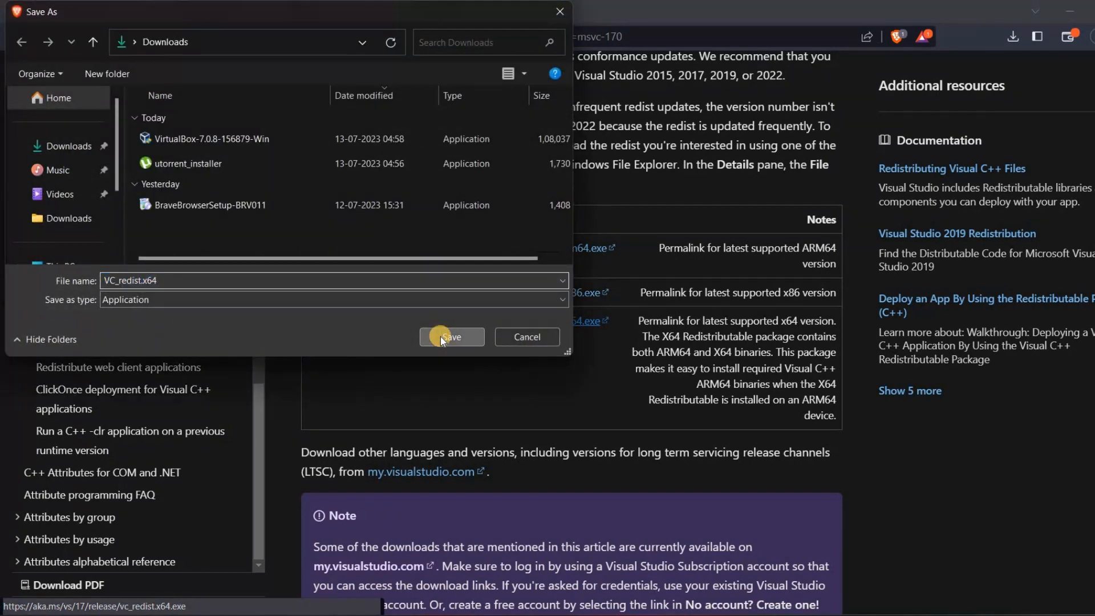
Step: Run the downloaded VC_redist.x64.exe, agree to the license terms and install the Microsoft Visual C++ 2015-2022 Redistributable (x64)
left_click(1014, 37)
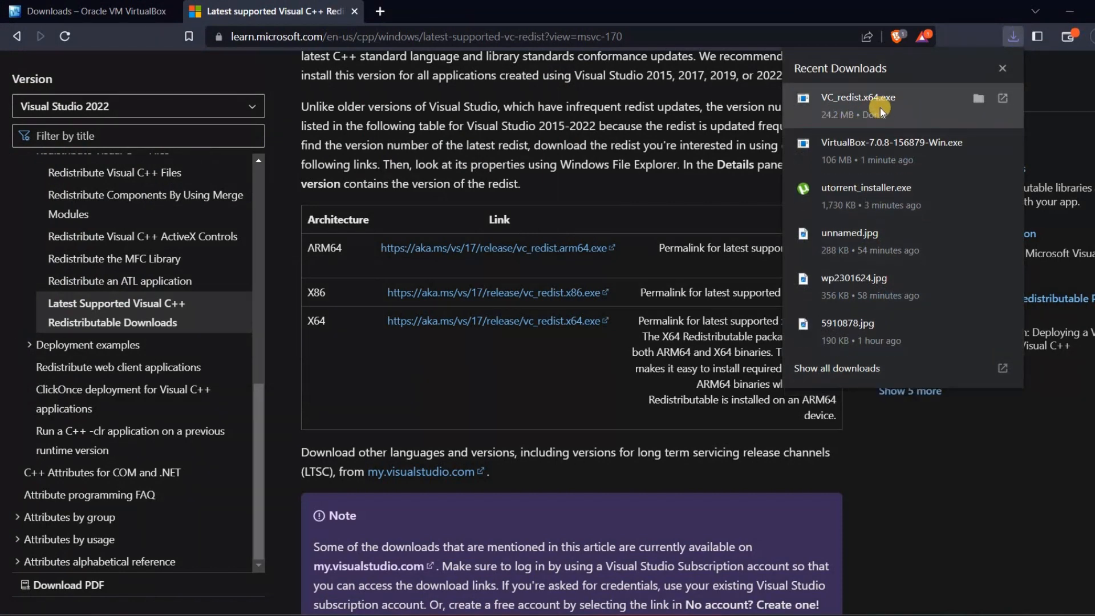
left_click(877, 104)
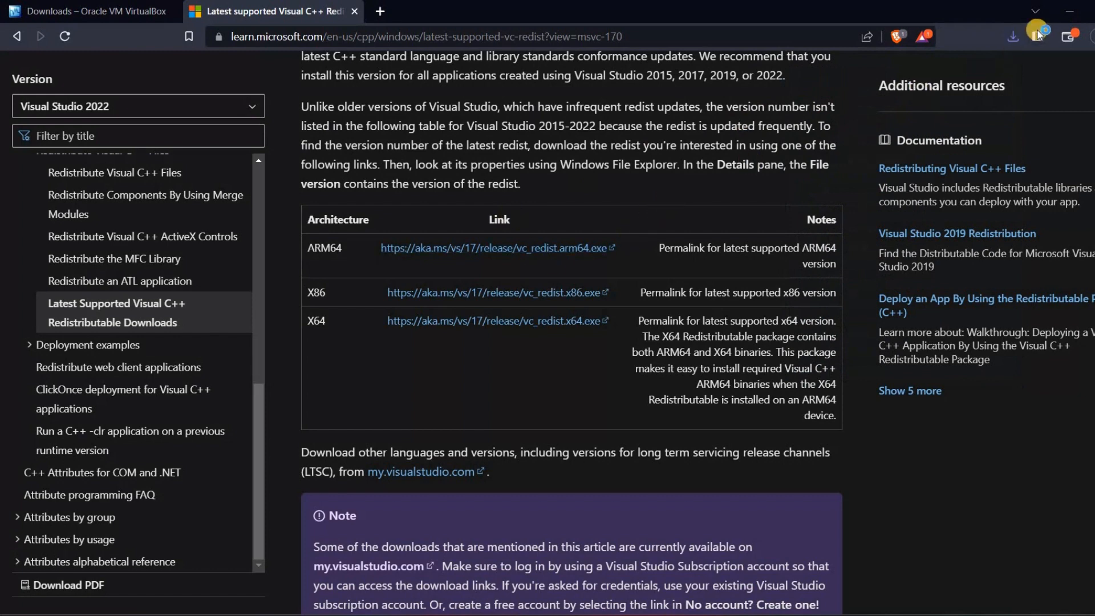
left_click(1070, 12)
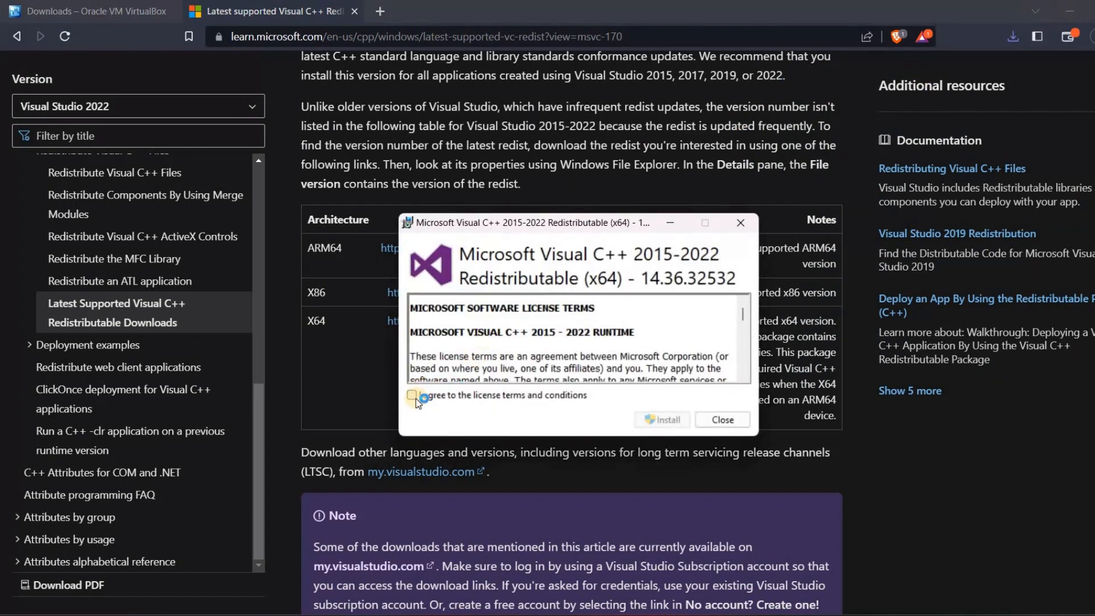
left_click(412, 395)
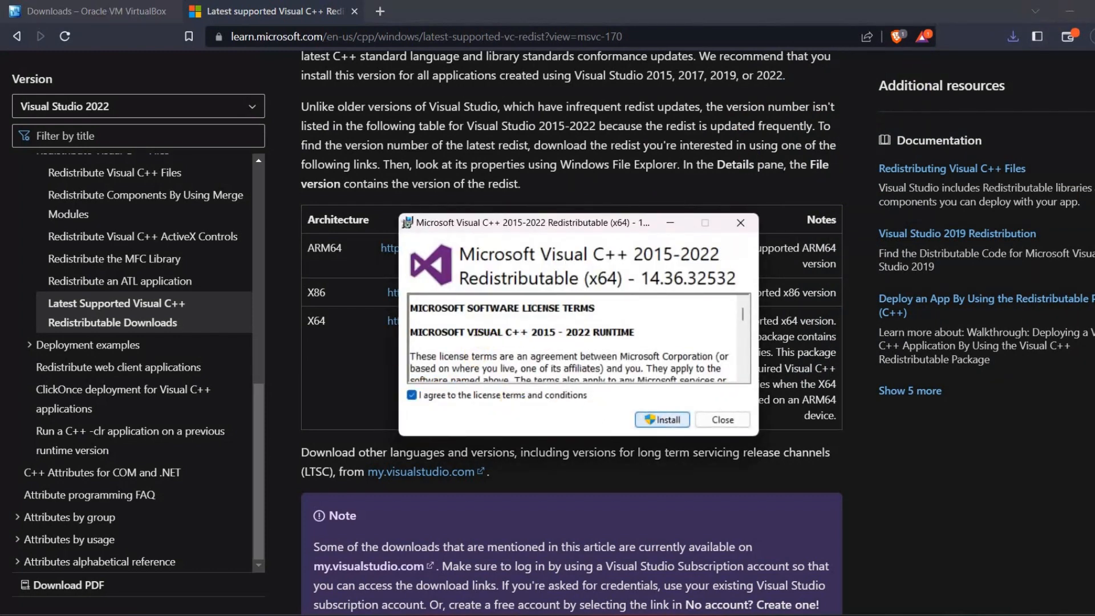
left_click(663, 420)
left_click(418, 403)
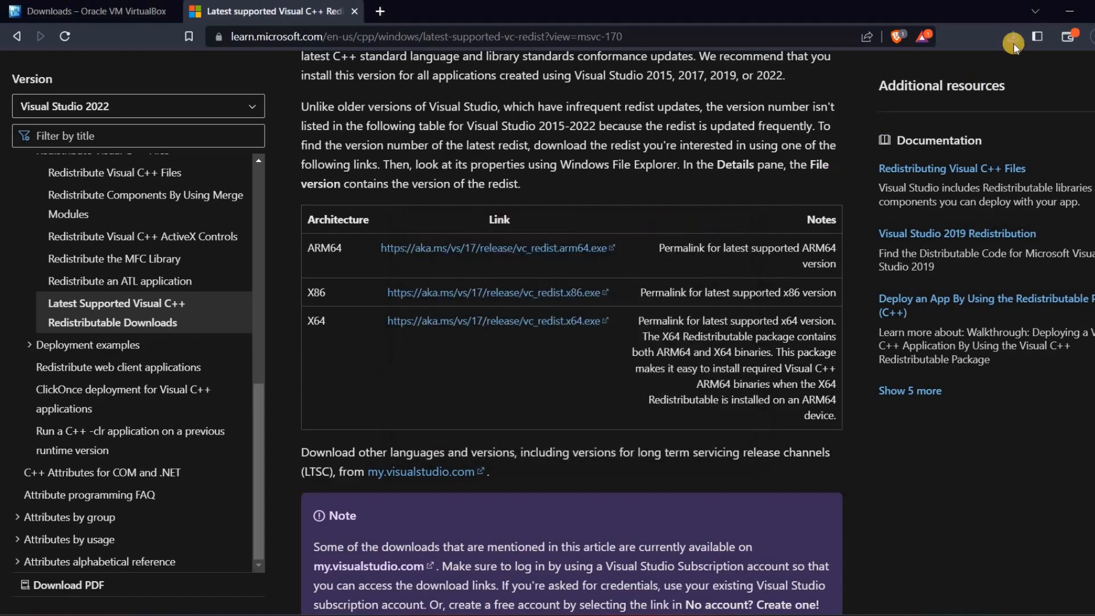
Step: Run the downloaded VirtualBox-7.0.8-156879-Win.exe, minimize the browser and proceed to the custom setup page of the wizard
left_click(1011, 43)
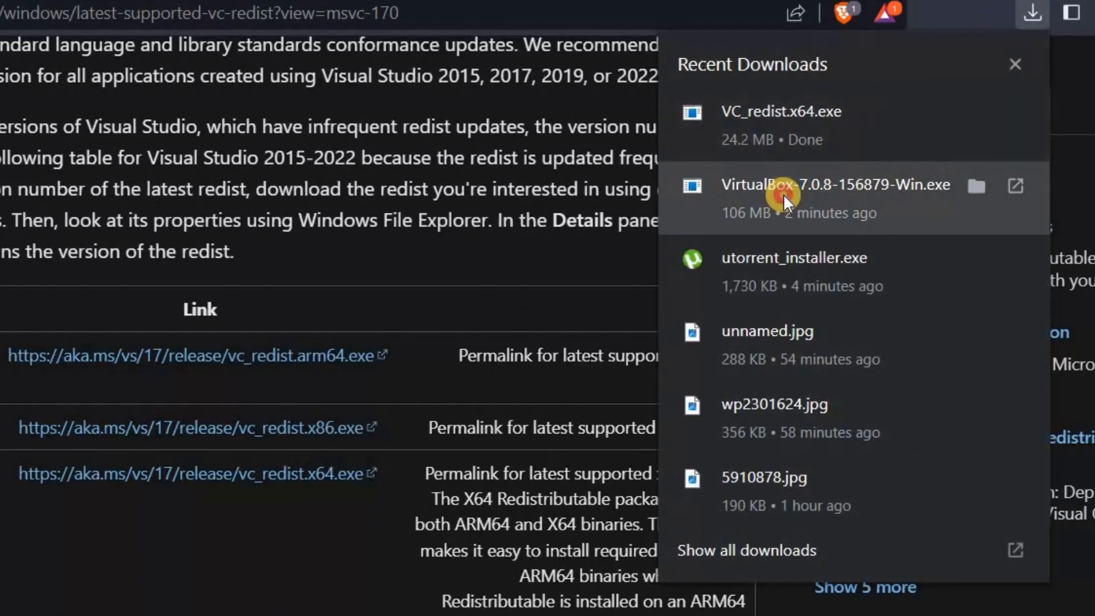
left_click(782, 194)
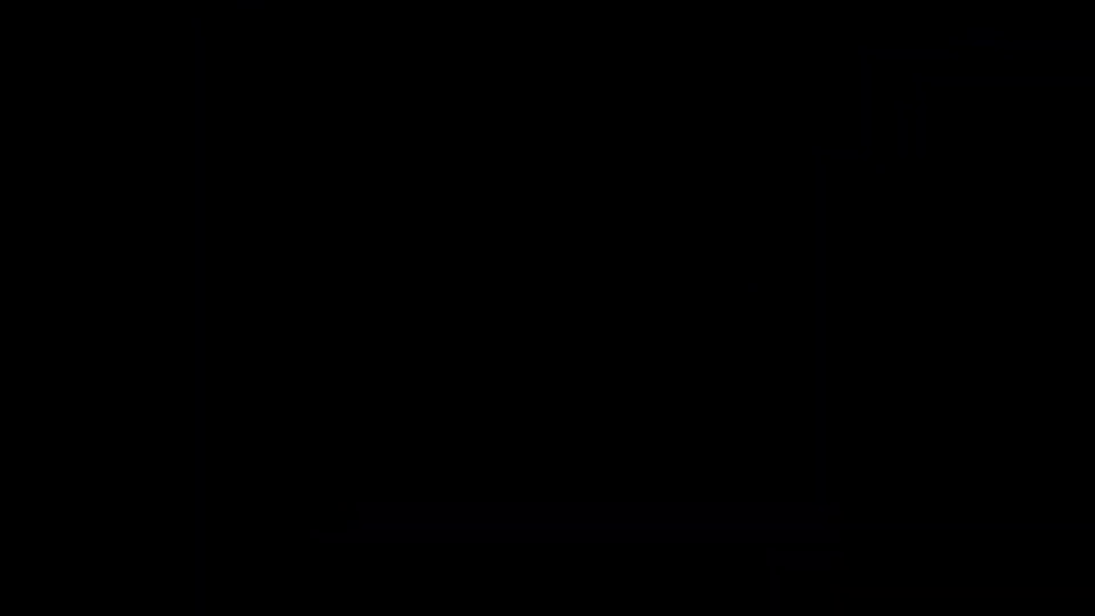
left_click(510, 439)
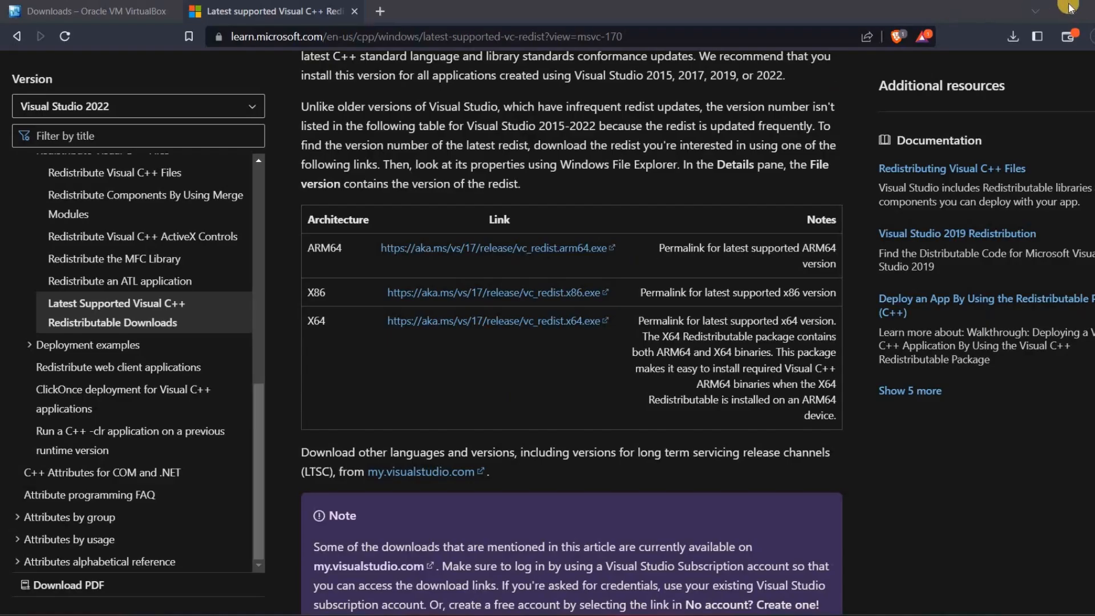
left_click(1076, 7)
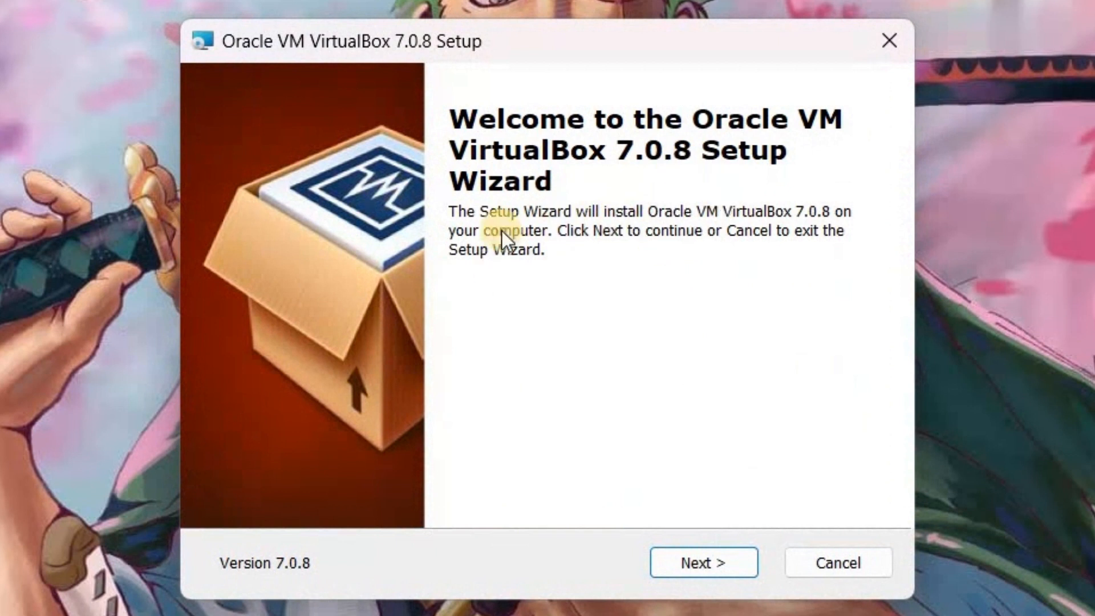
left_click(721, 563)
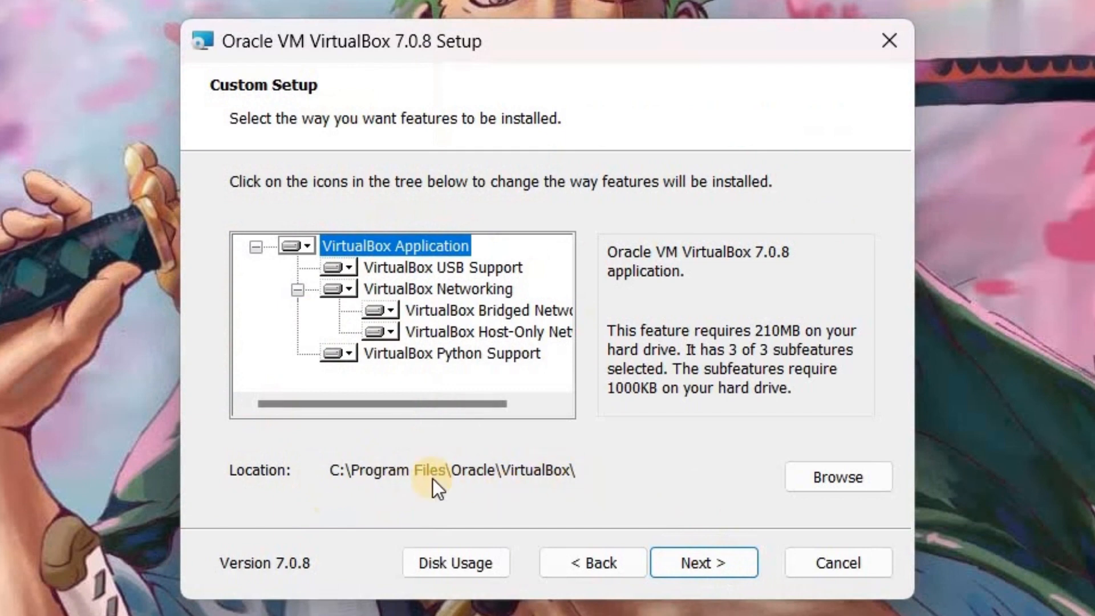
Step: Set the VirtualBox install location to a new folder named "virtual box" on the Data (D:) drive
left_click(854, 482)
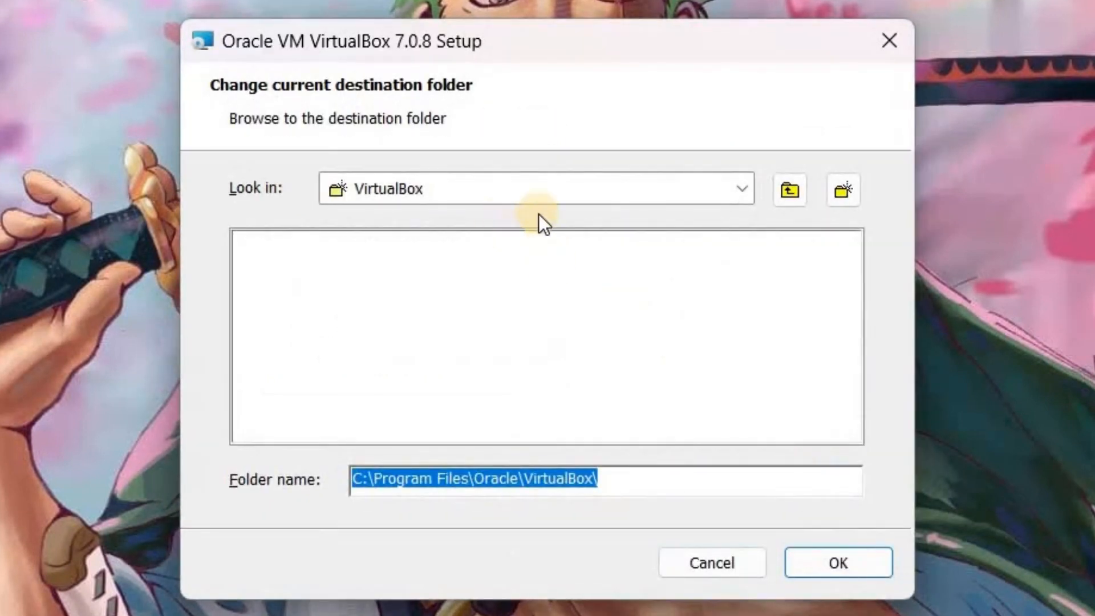
left_click(735, 189)
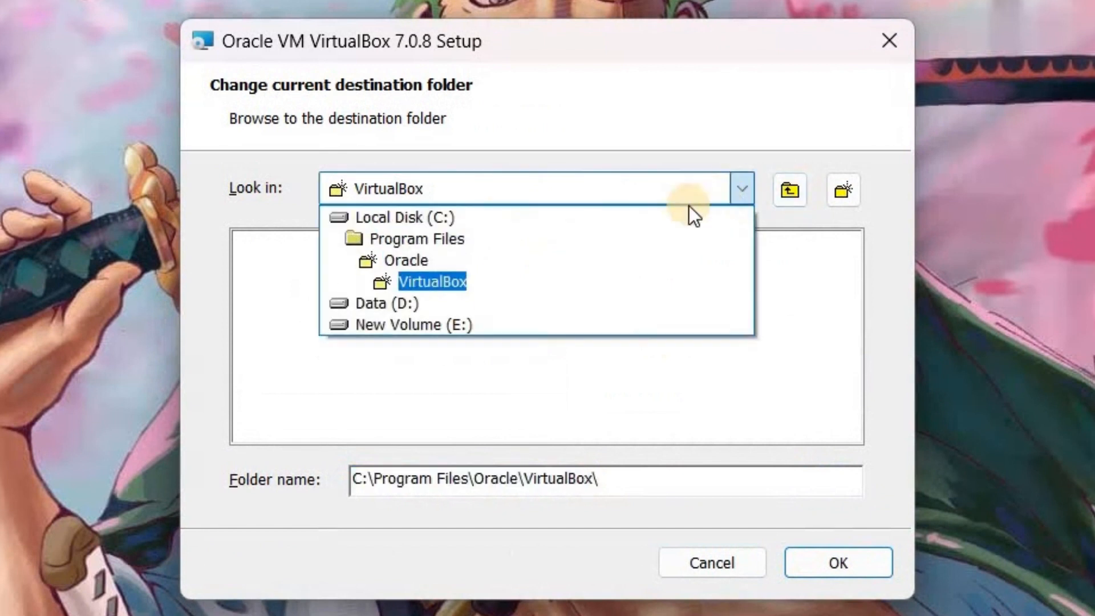
left_click(389, 305)
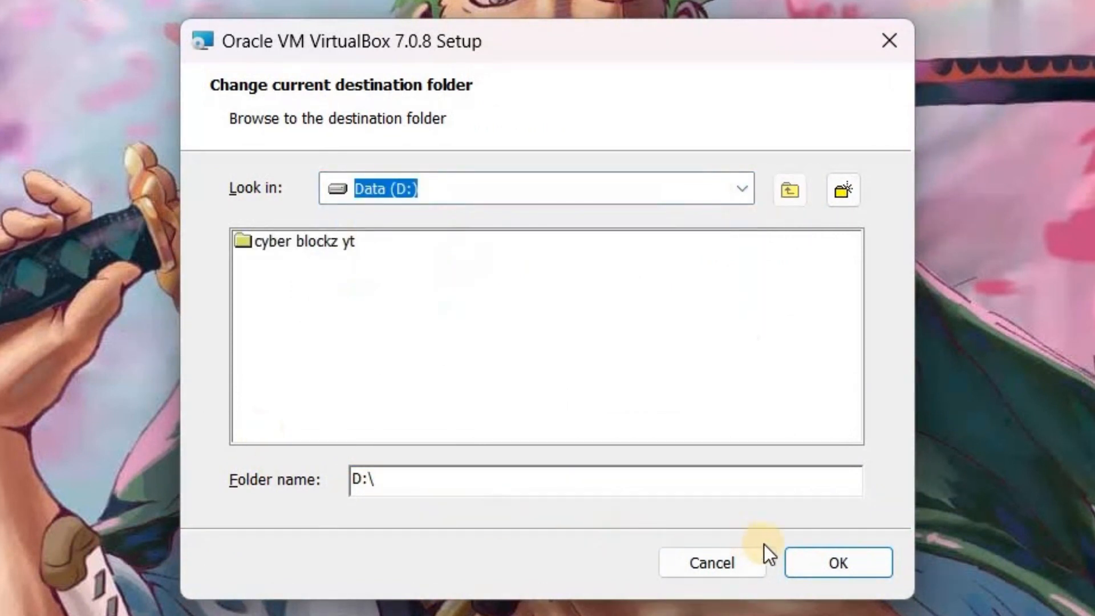
left_click(844, 190)
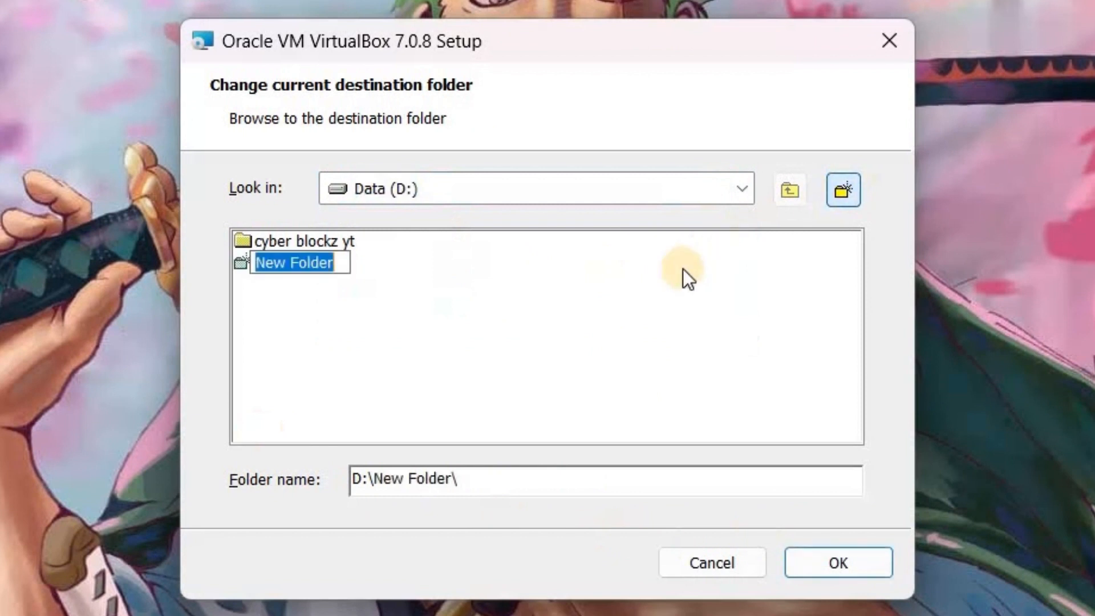
type("Virtual")
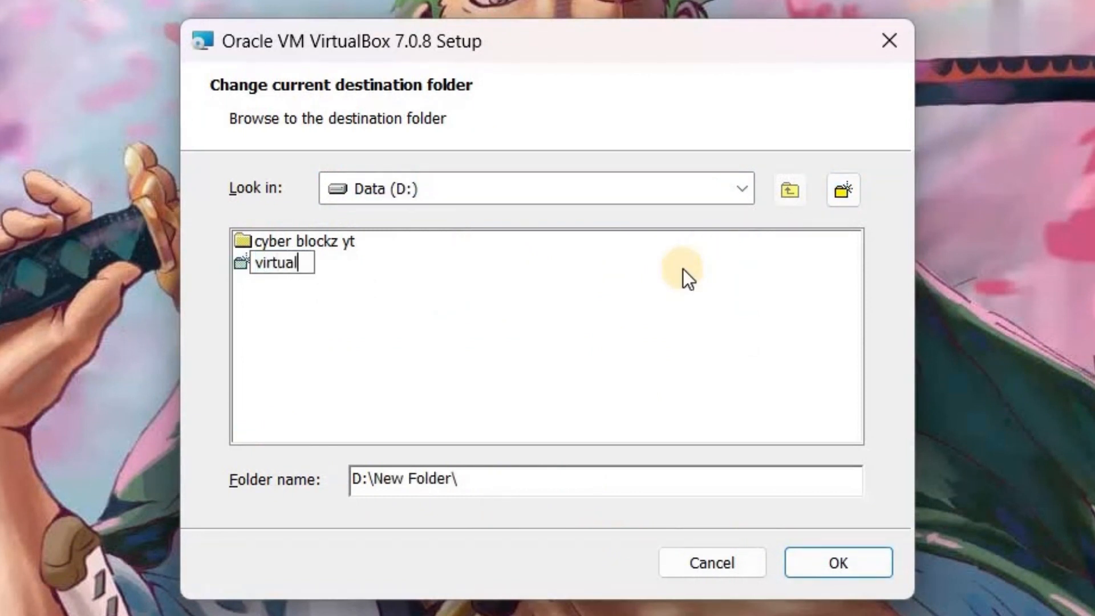
type(" box")
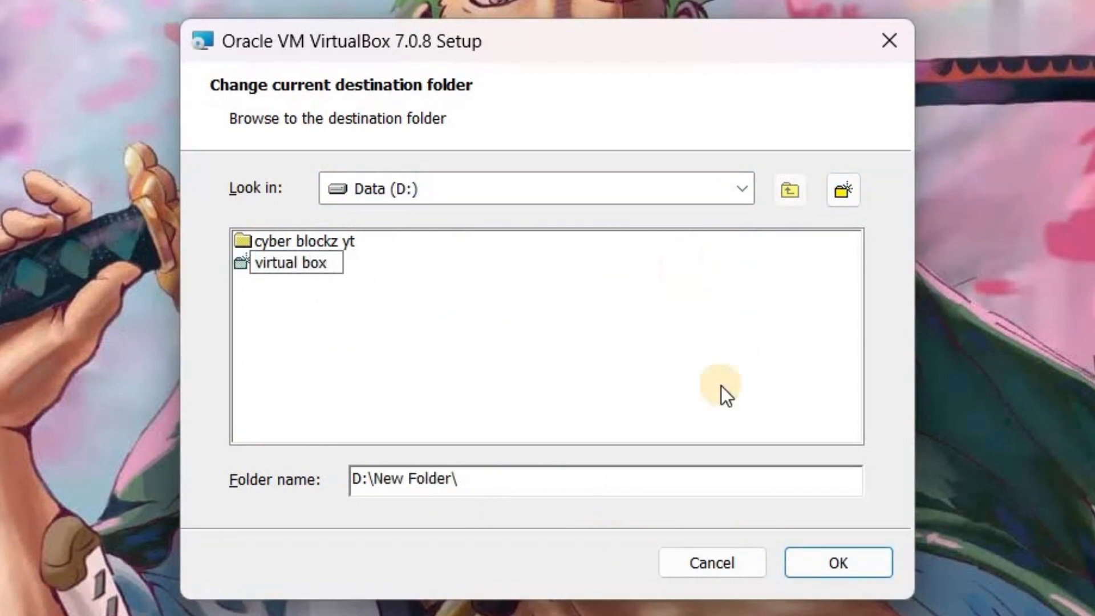
left_click(822, 556)
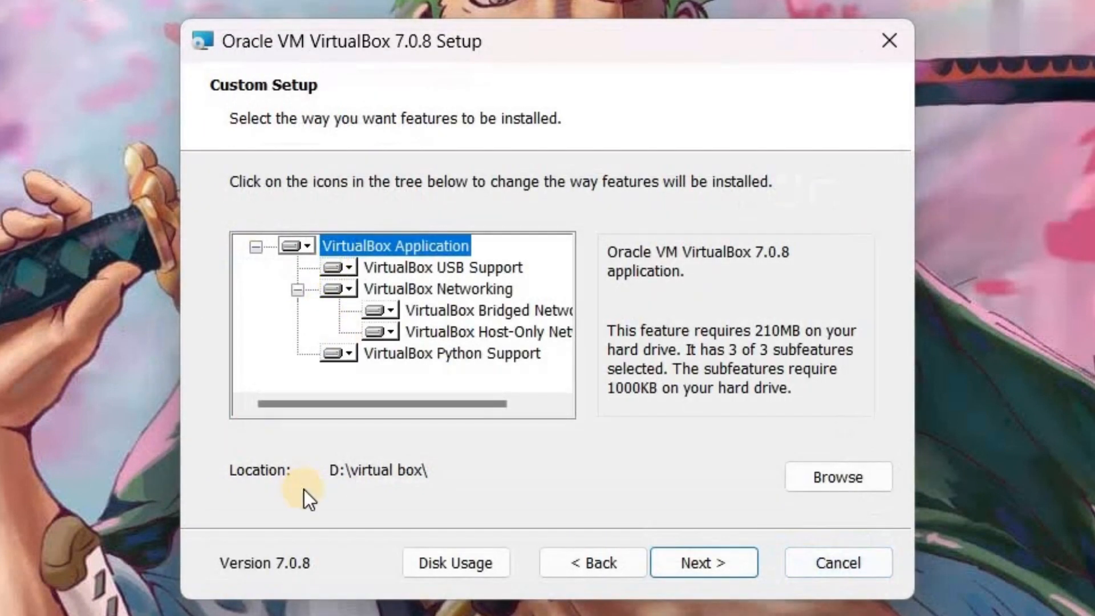
Step: Install VirtualBox 7.0.8, accepting the network interfaces and missing dependencies warnings, and finish the wizard without starting VirtualBox
left_click(719, 559)
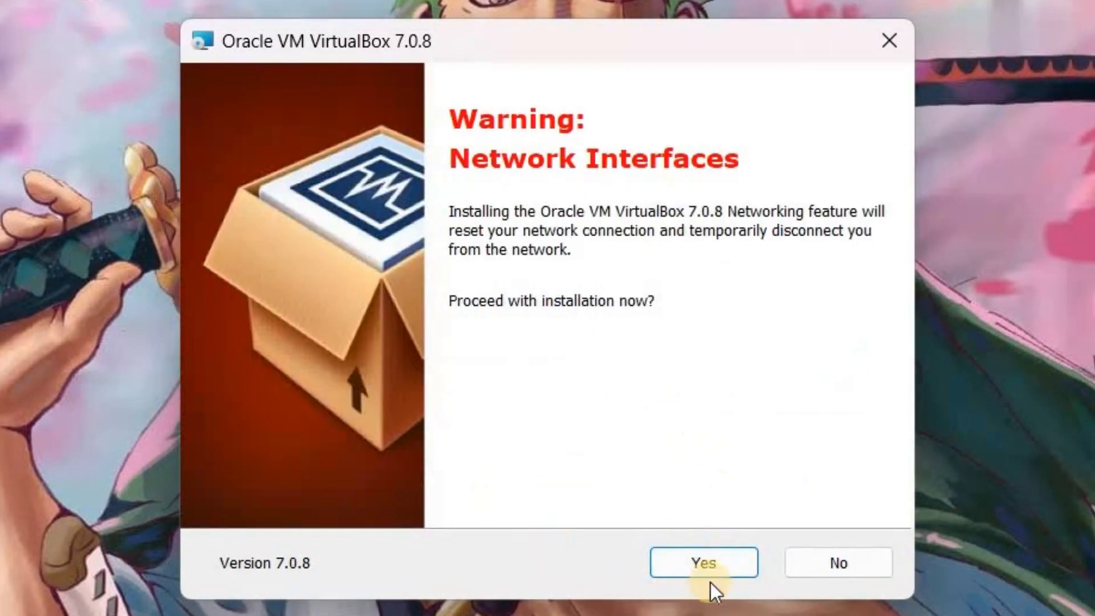
left_click(712, 555)
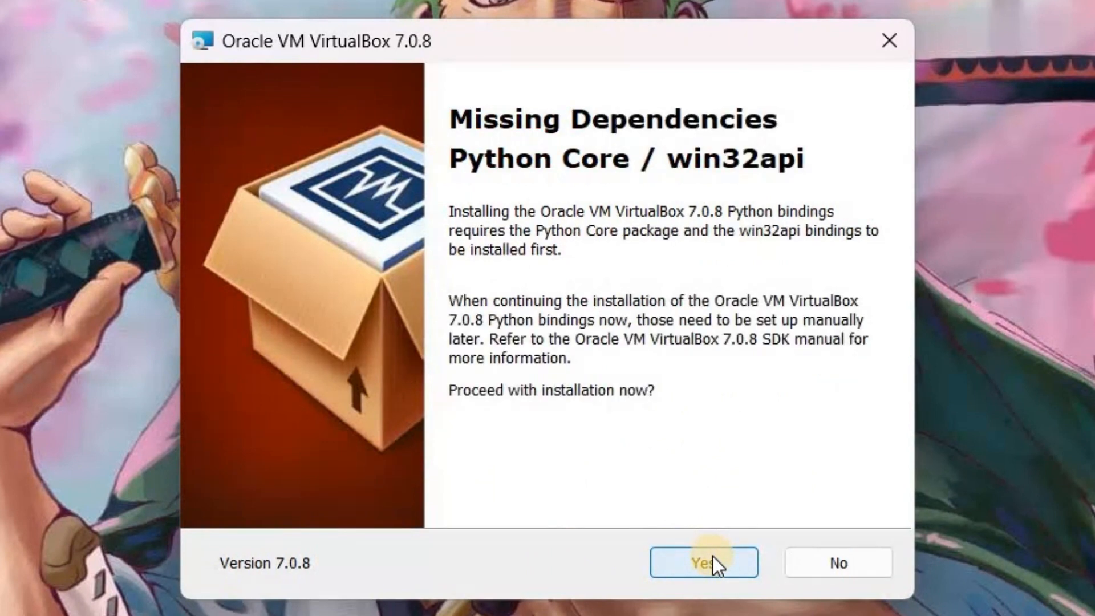
left_click(713, 559)
left_click(711, 561)
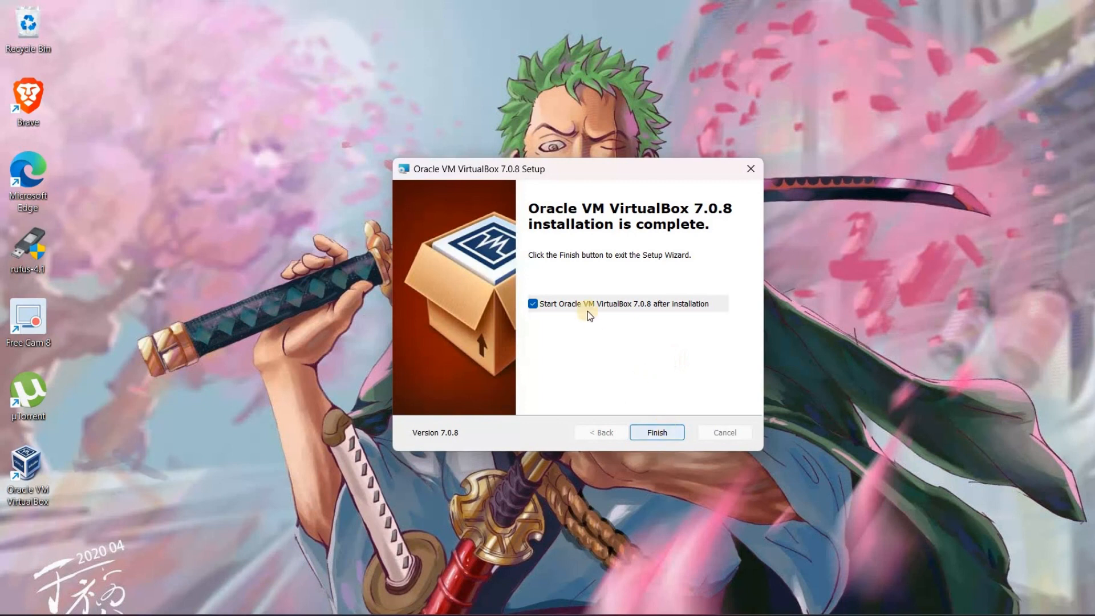
left_click(533, 303)
left_click(646, 431)
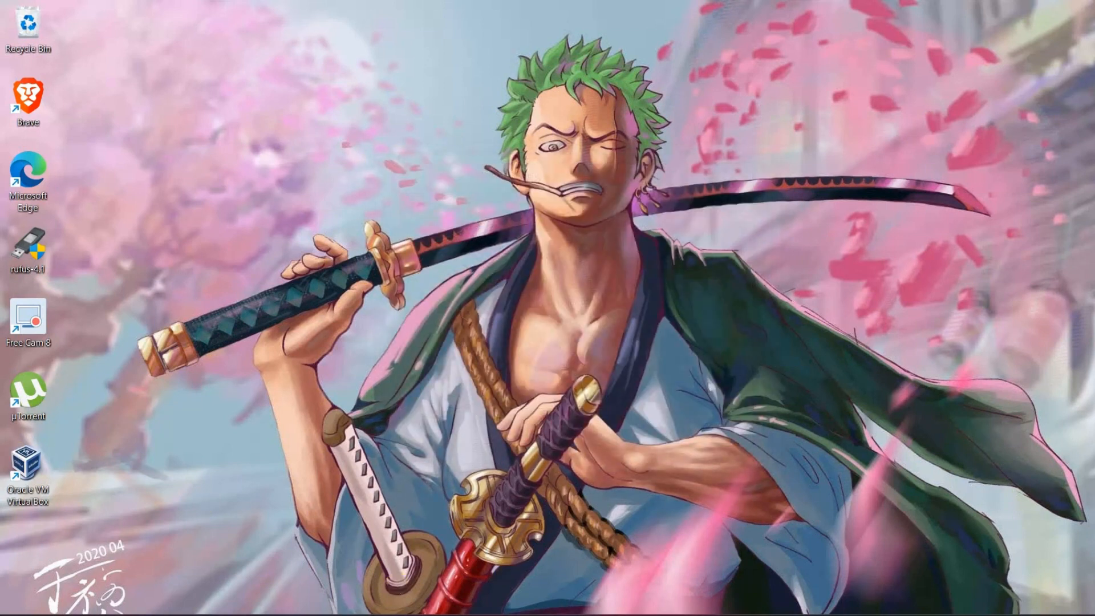
Step: Switch back to Brave and search the web in a new tab for "kali linux download"
mouse_move(601, 615)
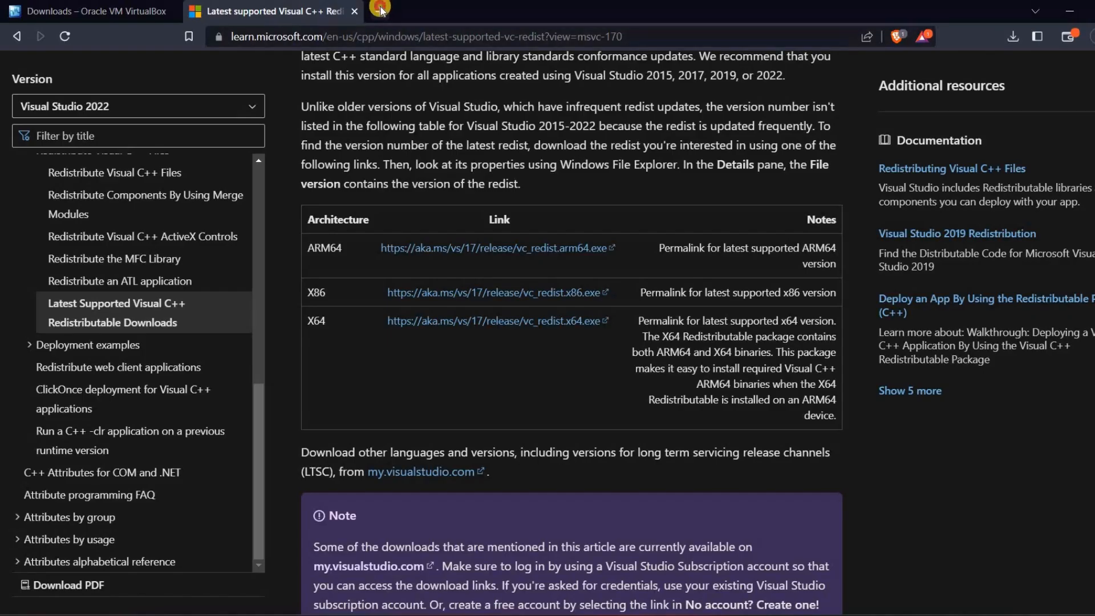
left_click(379, 11)
type("kali linux")
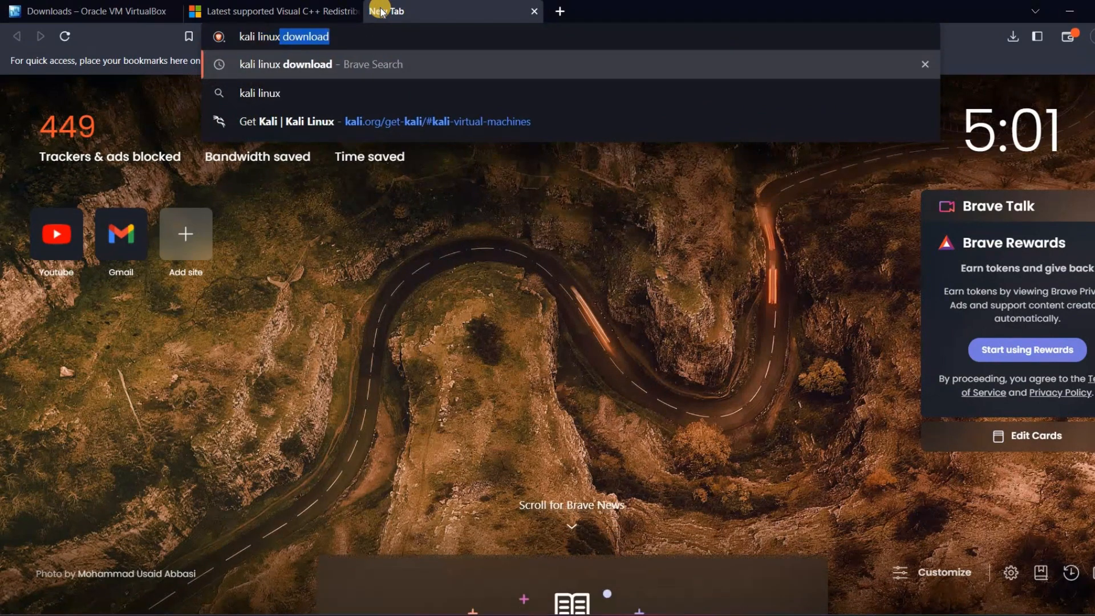
key("Return")
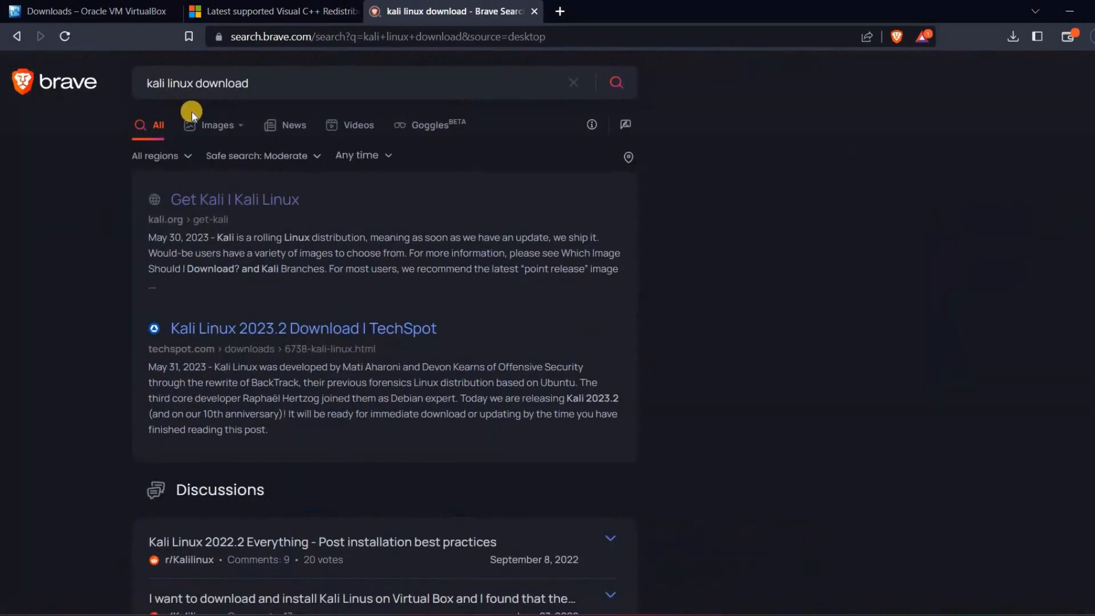
Step: Open the Get Kali site's pre-built virtual machines and choose the torrent for the recommended 64-bit VirtualBox image
left_click(206, 191)
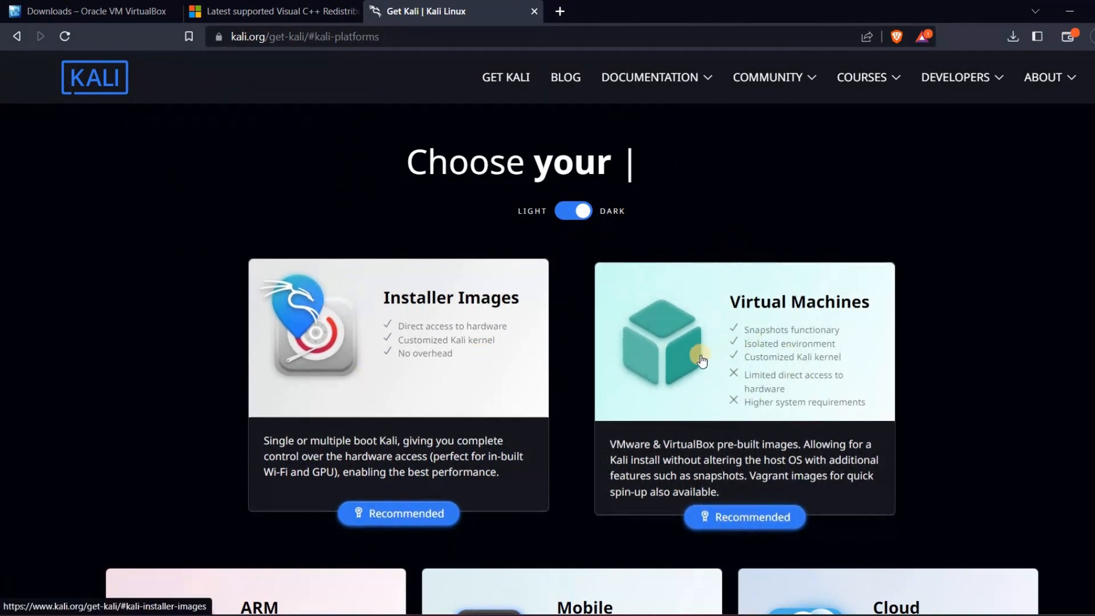
left_click(734, 440)
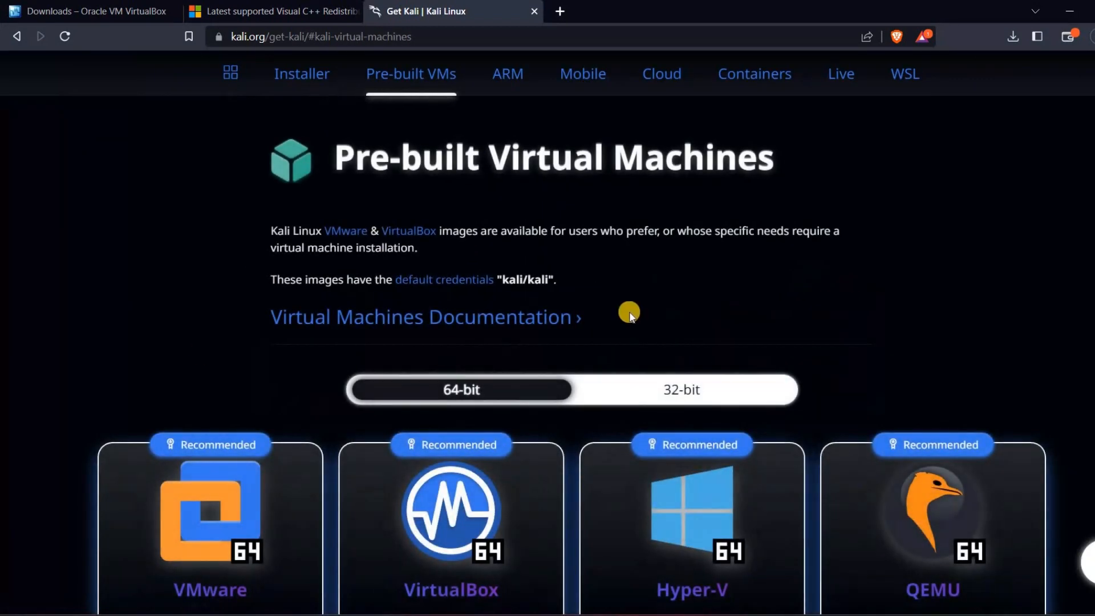
scroll(174, 379, "down", 2)
scroll(174, 380, "down", 2)
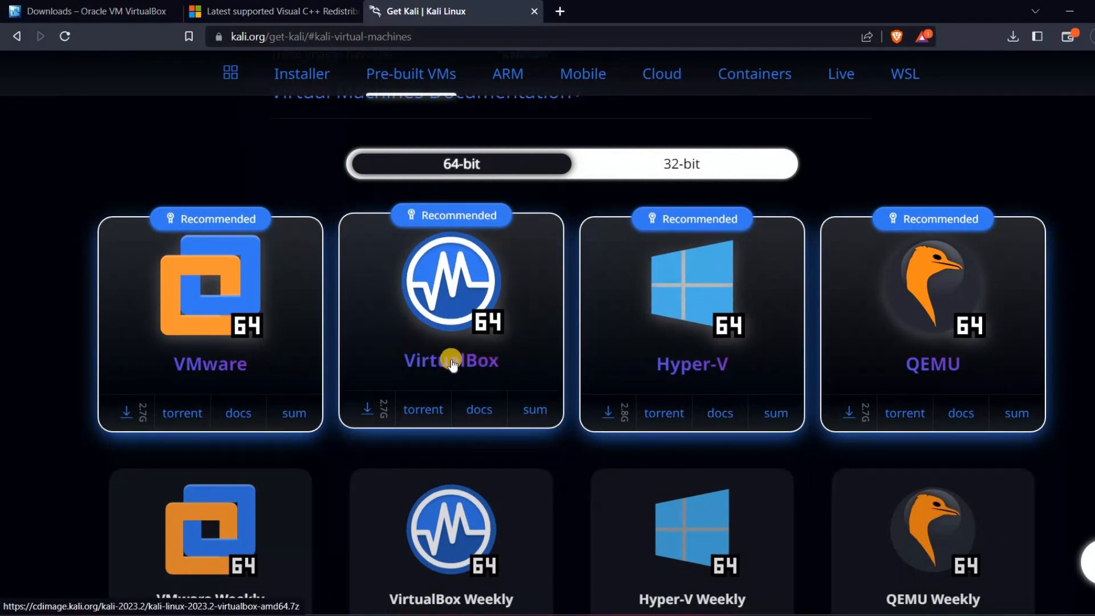
left_click(431, 414)
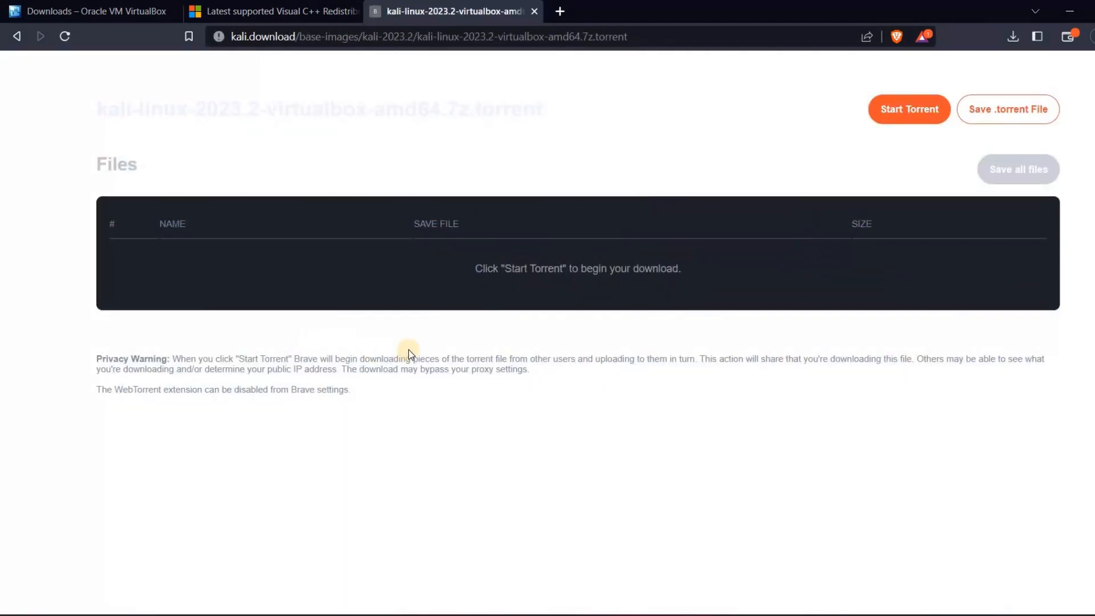
Step: Save kali-linux-2023.2-virtualbox-amd64.7z.torrent to Downloads, open it in µTorrent and minimize the browser
left_click(1018, 113)
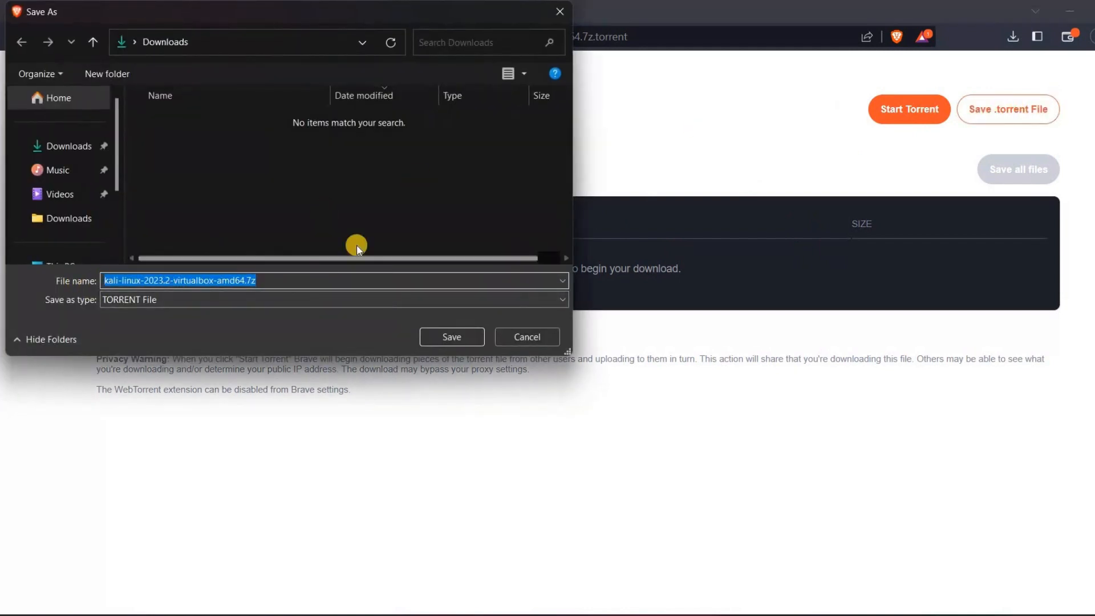
left_click(447, 330)
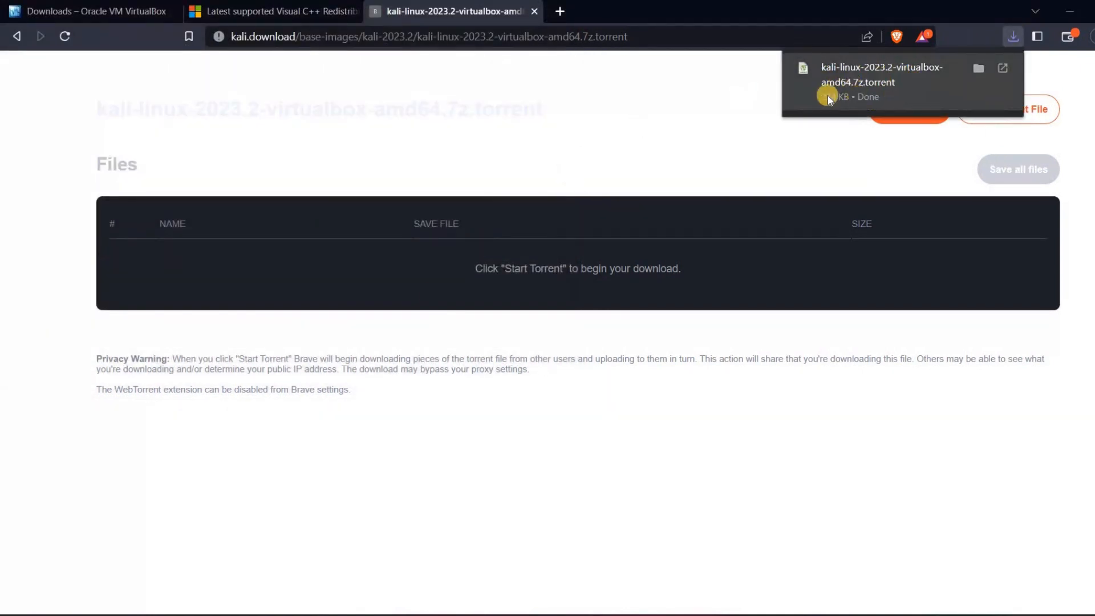
left_click(864, 83)
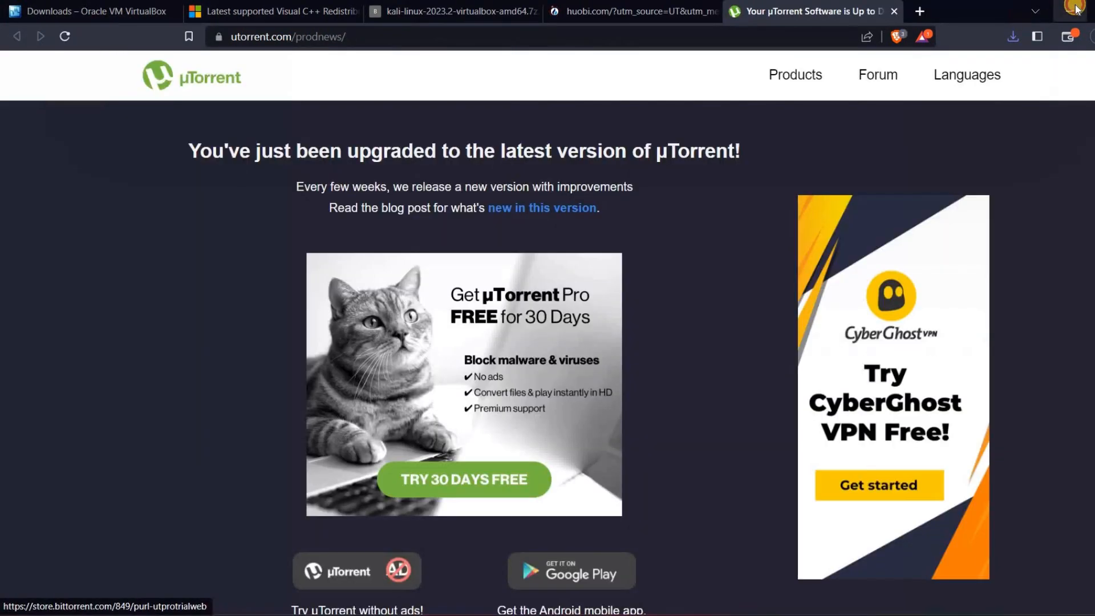
left_click(1074, 7)
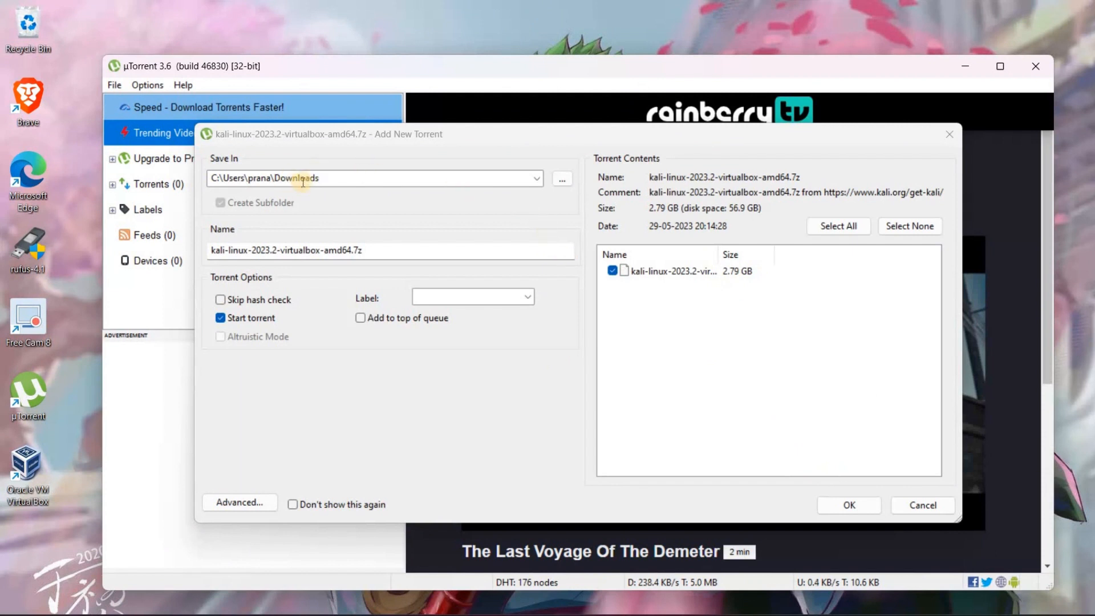
Step: Set the torrent's save location to E:\Torrent downloaded files, start the Kali image download and dismiss the speed boost promotion
left_click(538, 178)
left_click(559, 178)
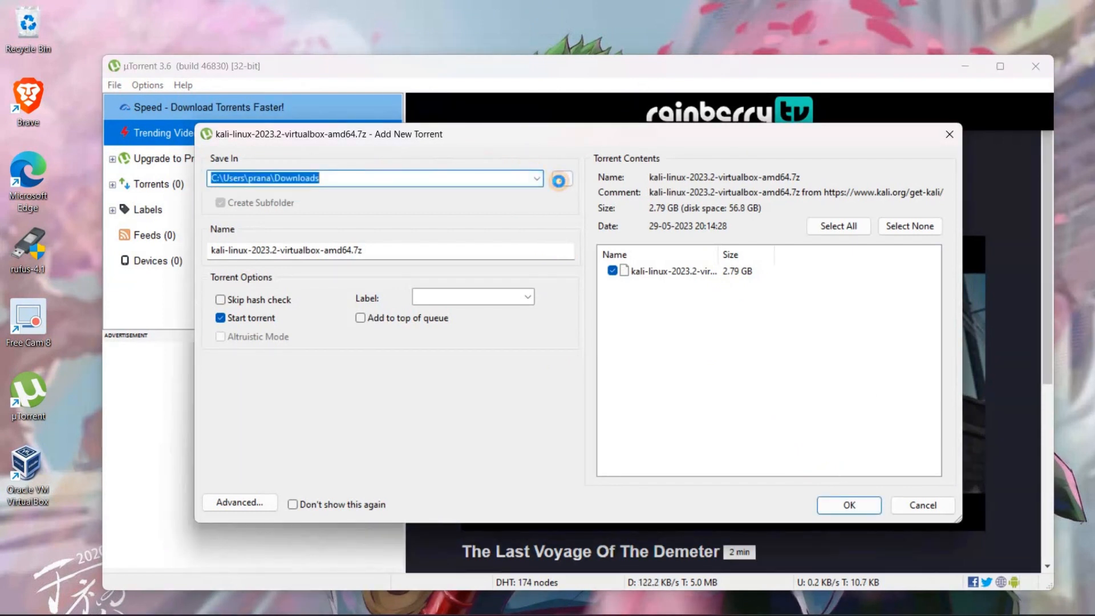
left_click(559, 178)
scroll(244, 397, "down", 3)
left_click(262, 390)
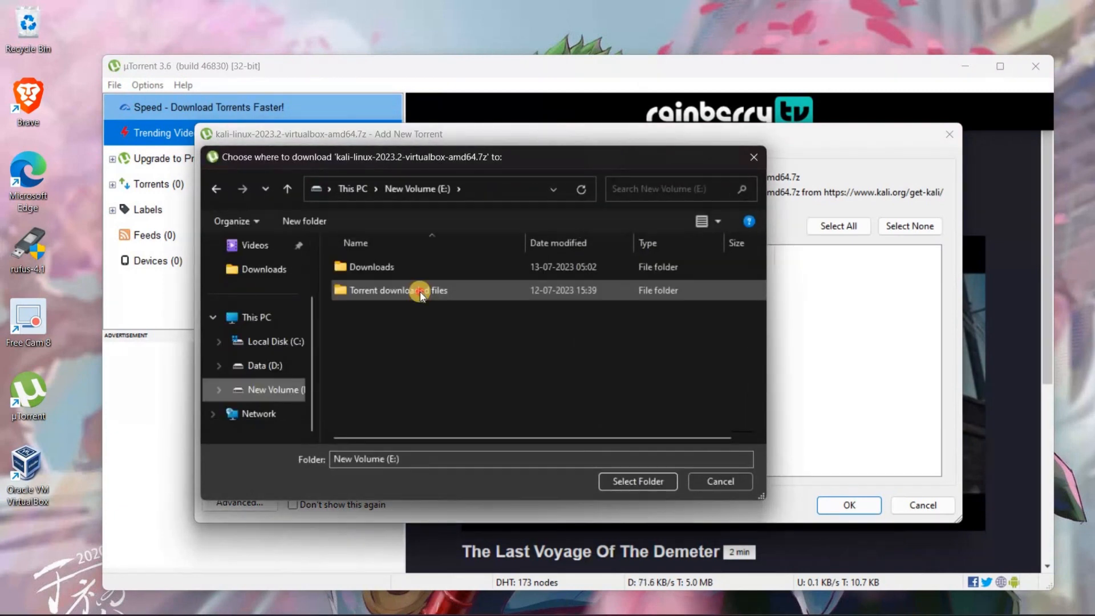
double_click(419, 290)
left_click(631, 476)
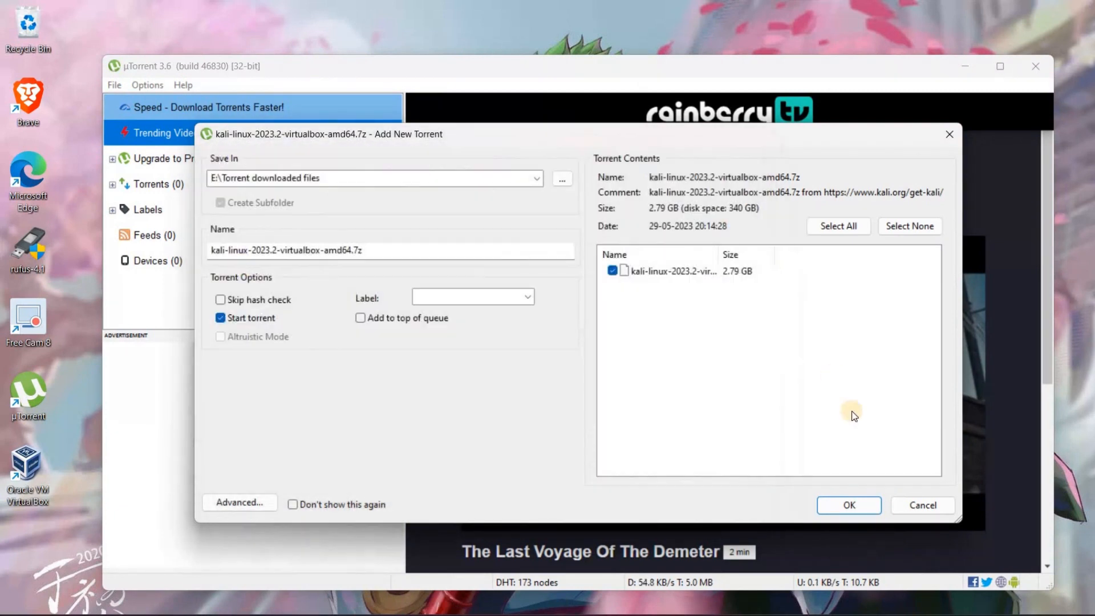
left_click(851, 506)
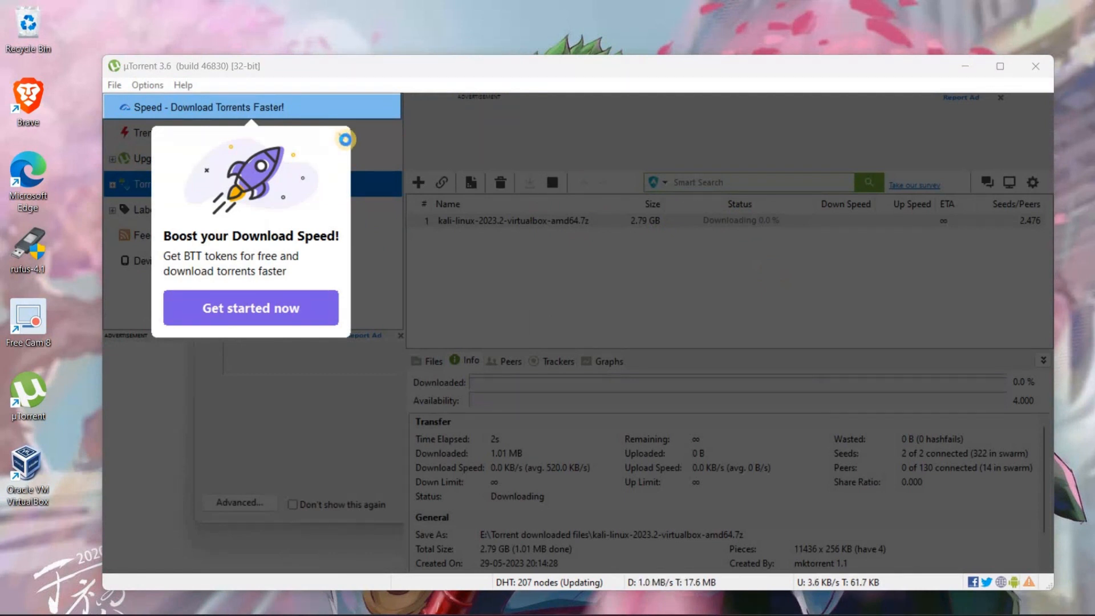
left_click(345, 139)
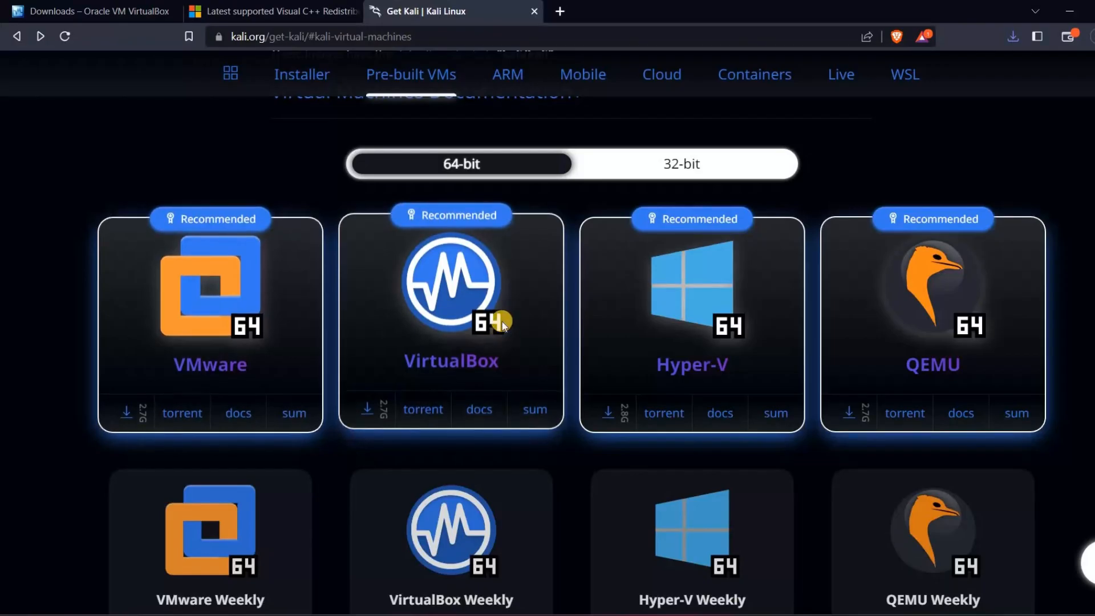
Step: Go back to Kali's platform selection page in Brave and search the web in a new tab for "winrar"
key("alt+Left")
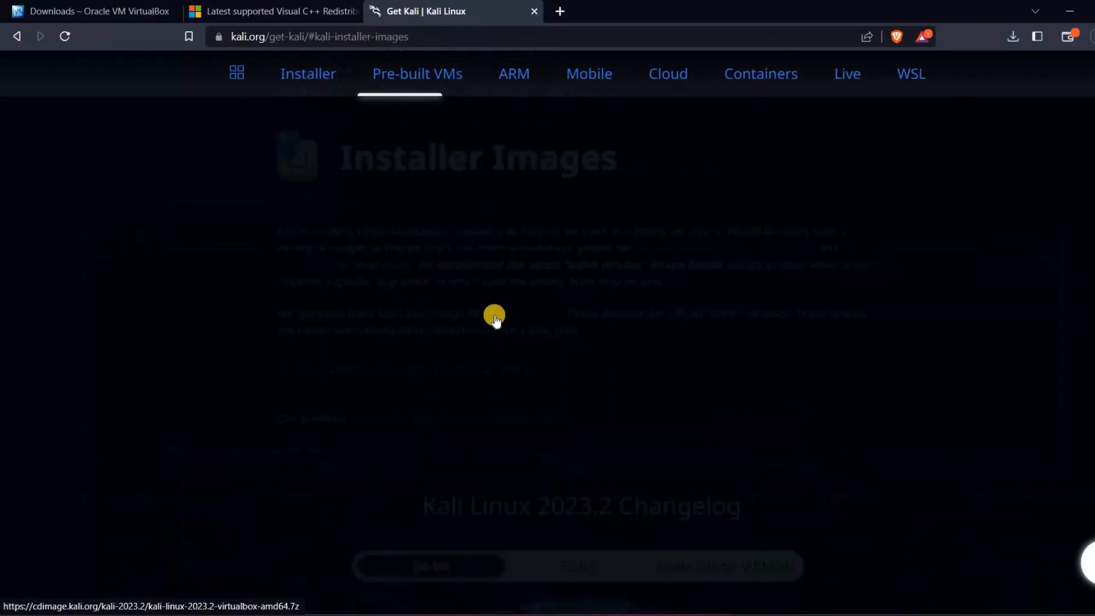
key("alt+Left")
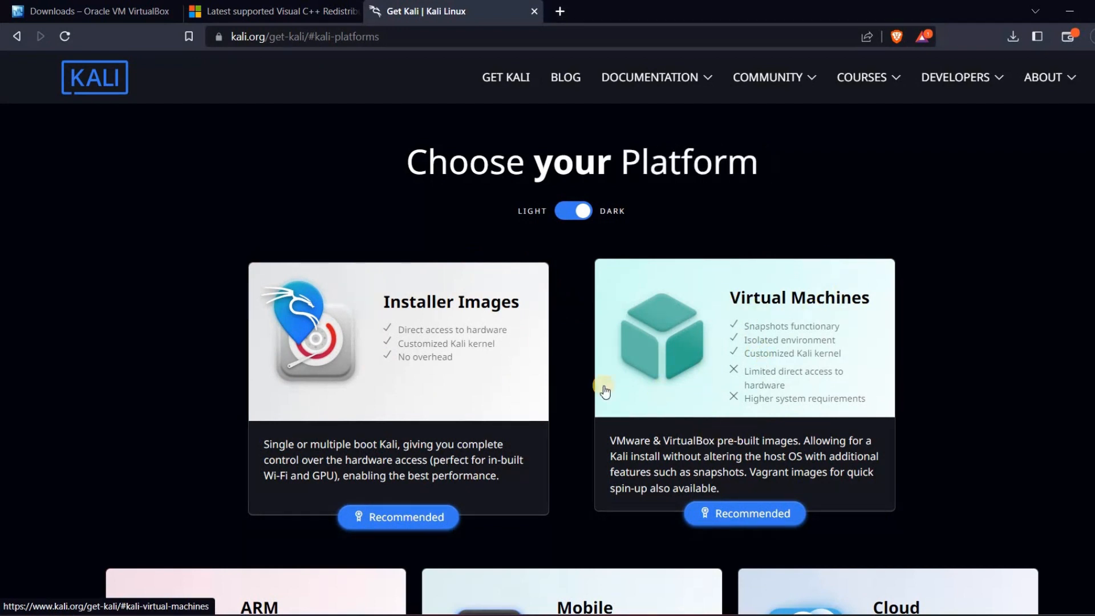
left_click(559, 13)
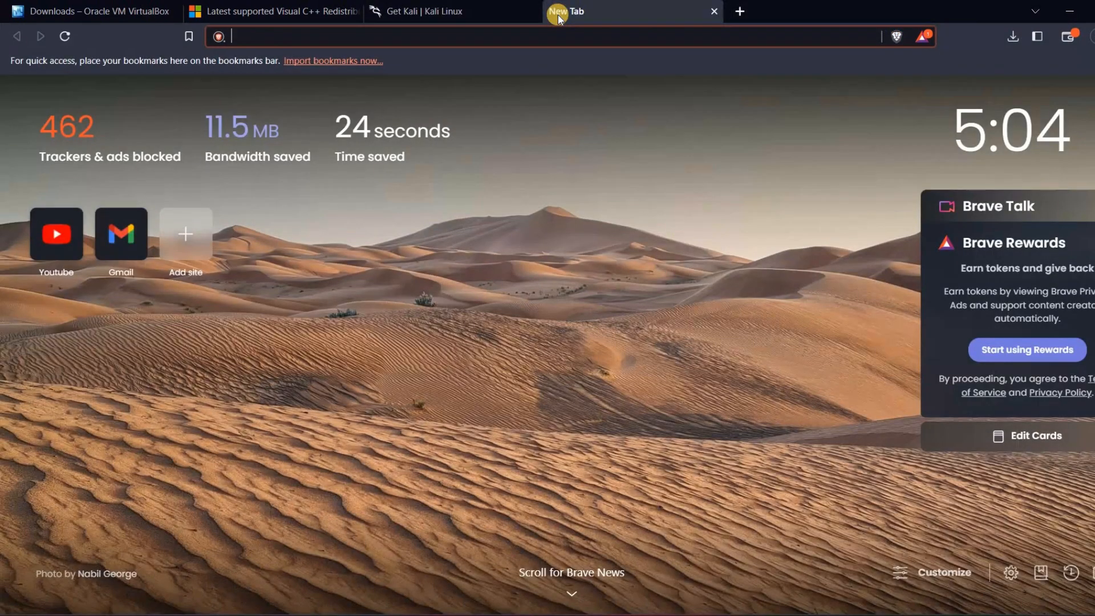
type("win")
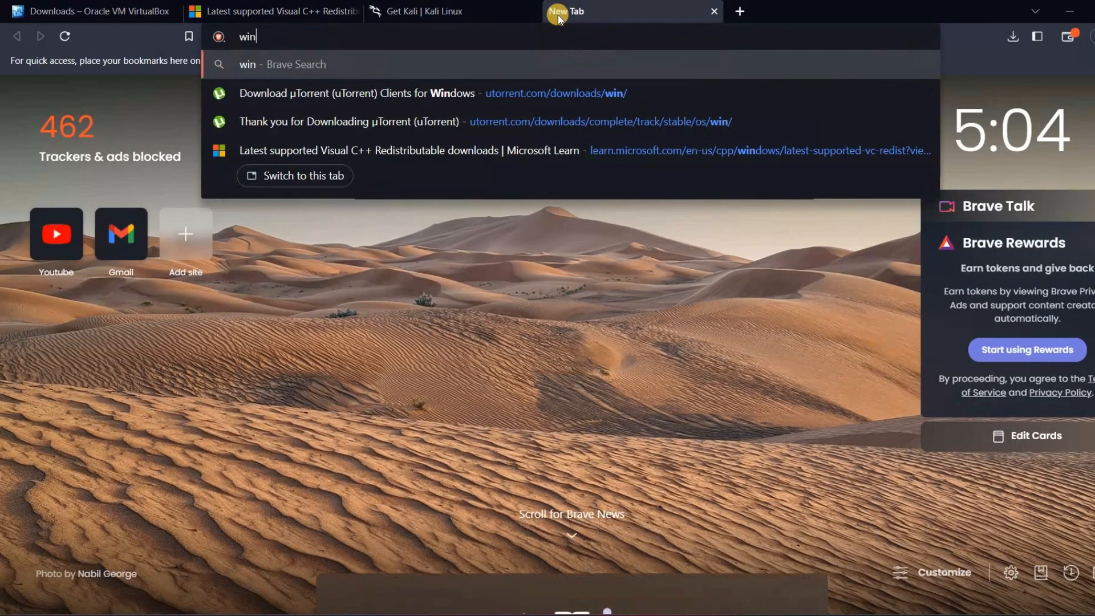
type("rar")
key("Return")
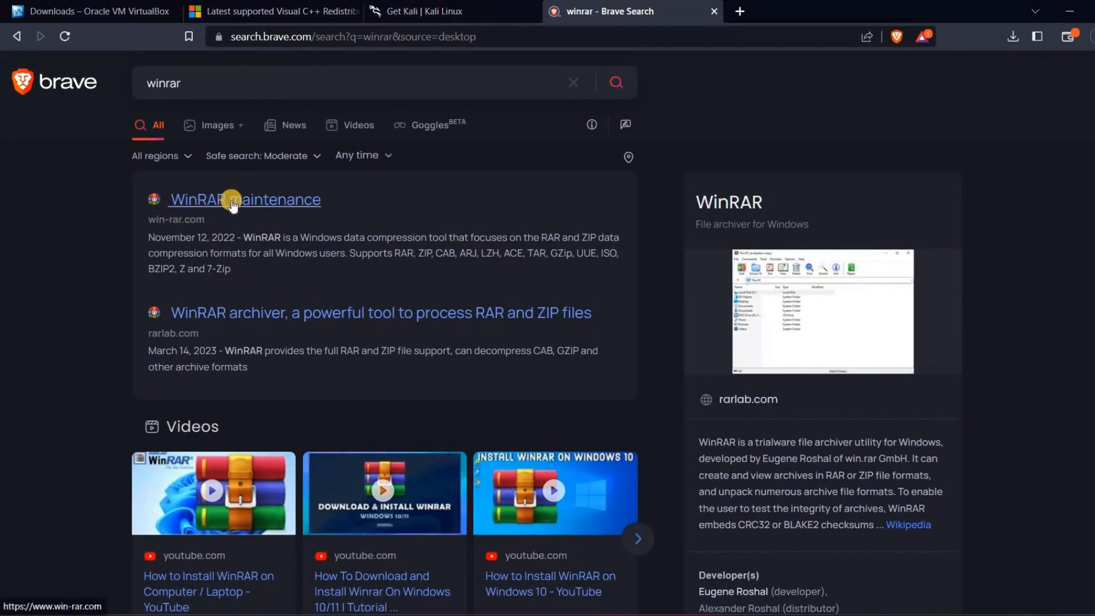
Step: Open the win-rar.com site from the results and download the winrar-x64-622 installer to the Downloads folder
left_click(232, 203)
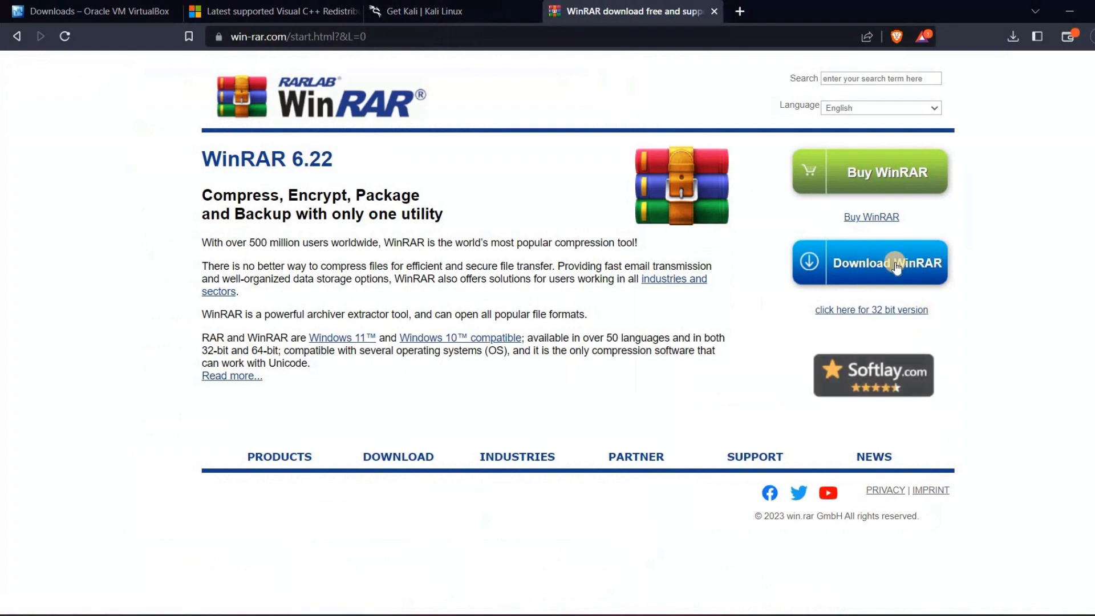
left_click(883, 263)
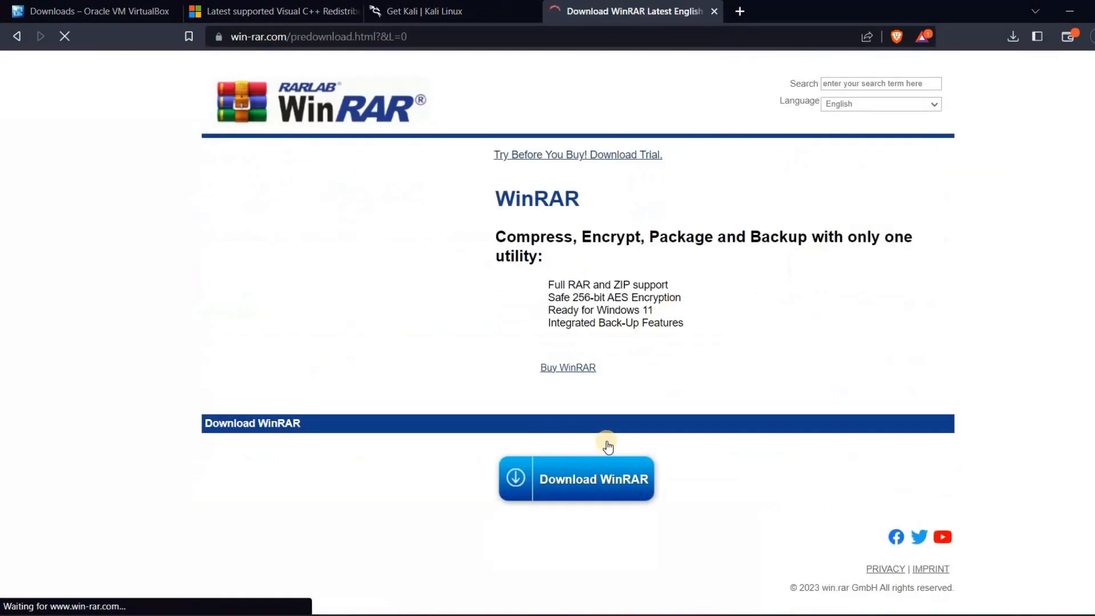
scroll(592, 456, "down", 1)
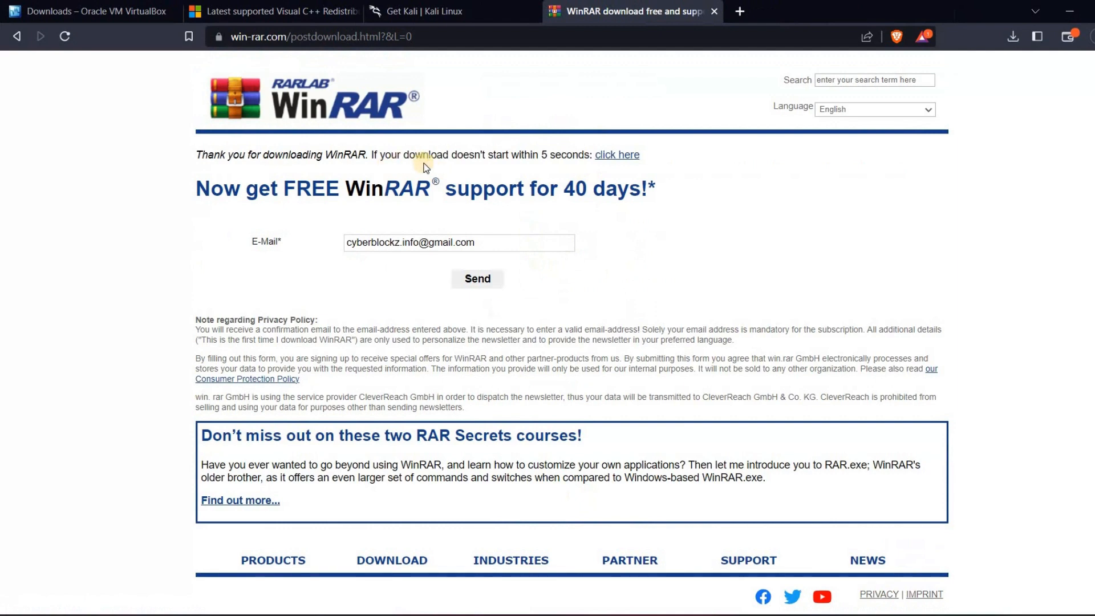
left_click(619, 156)
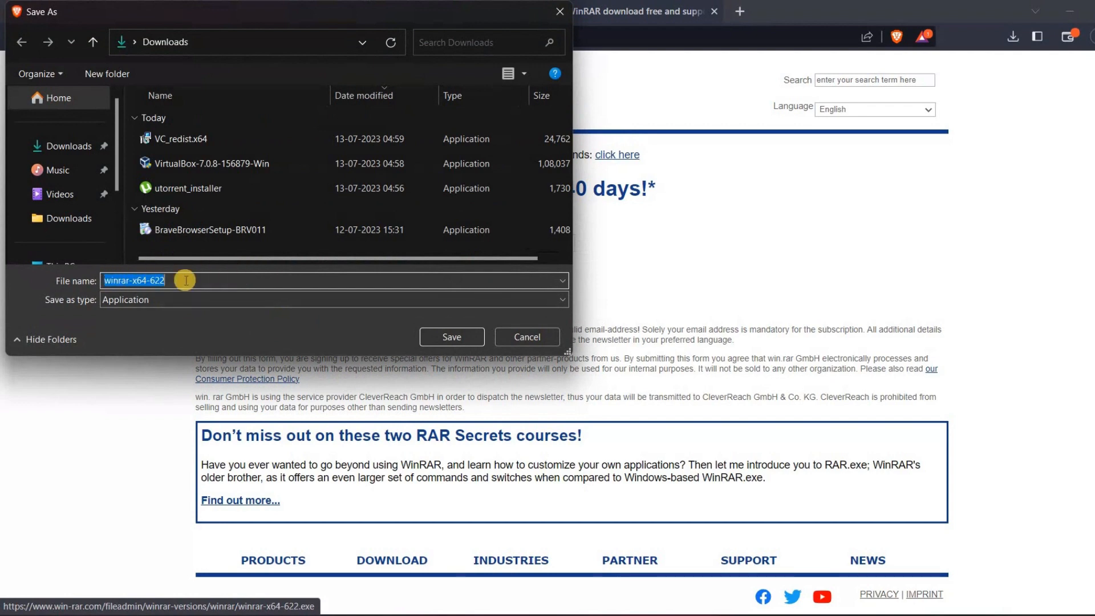
left_click(449, 336)
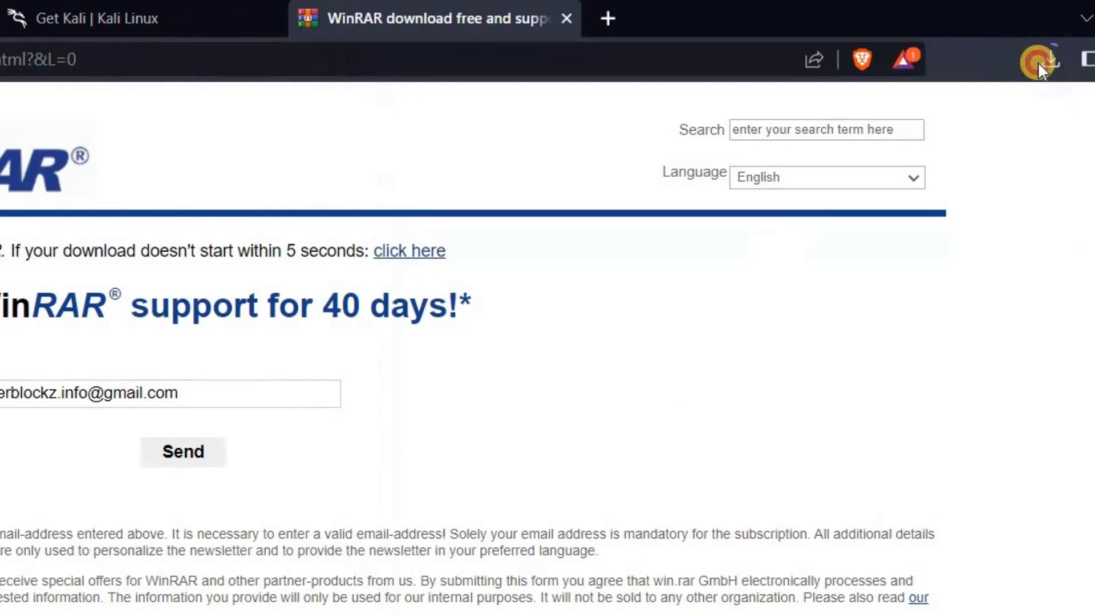
Step: Check the WinRAR download's progress in Brave and the Kali torrent's progress in µTorrent, then minimize µTorrent
left_click(1038, 61)
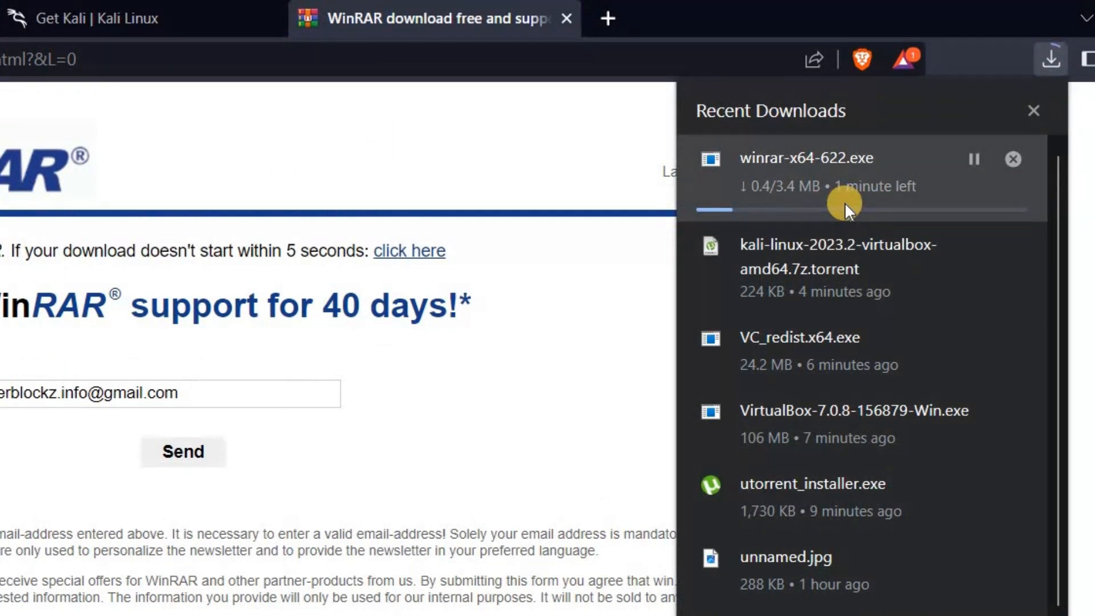
left_click(547, 471)
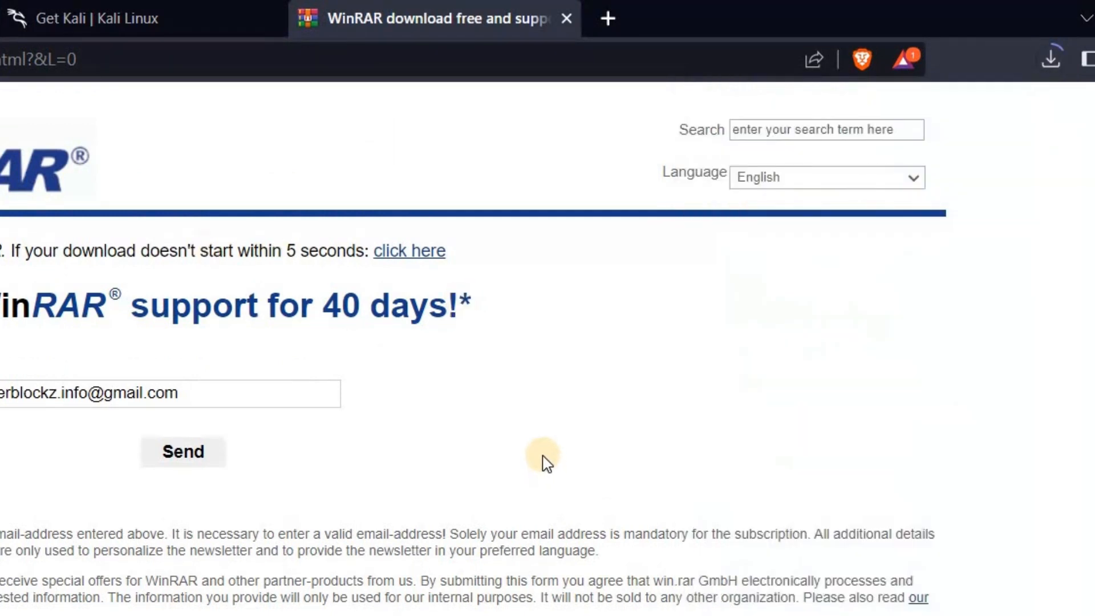
left_click(1051, 59)
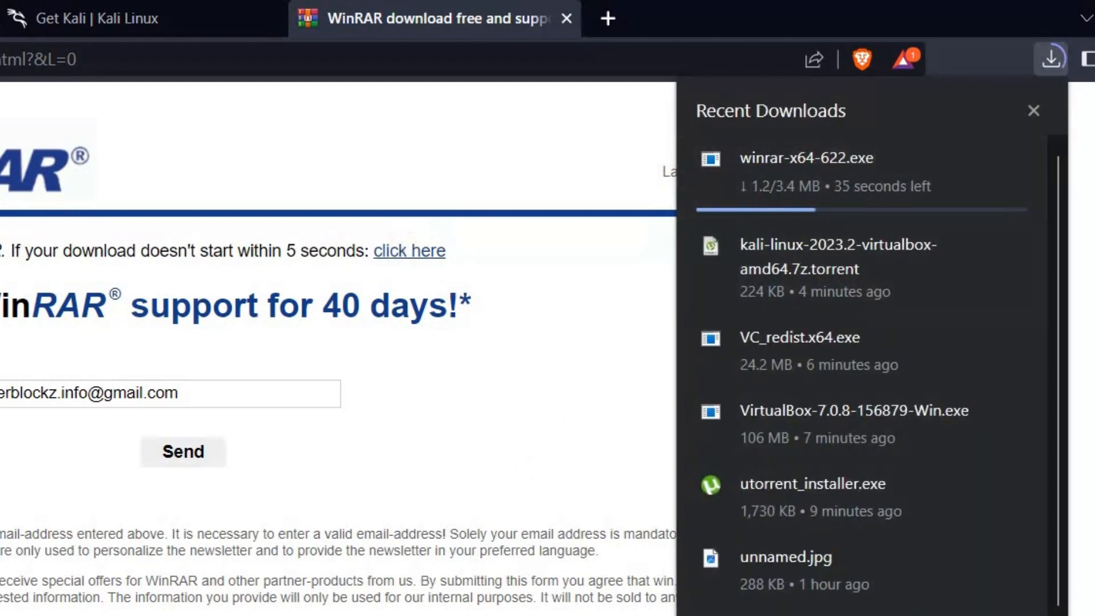
left_click(689, 606)
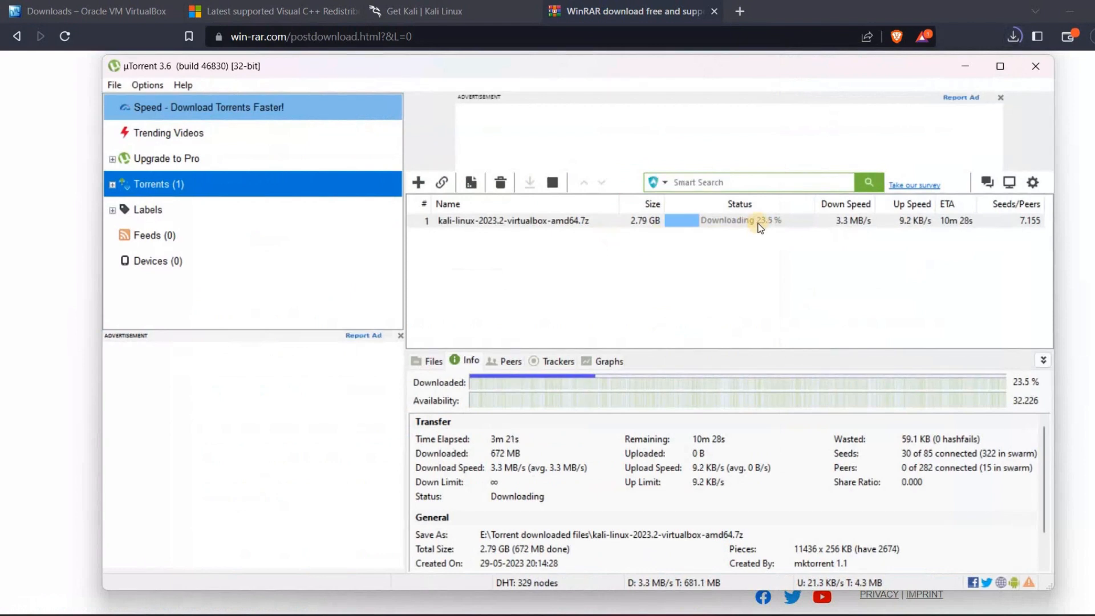
left_click(965, 67)
Step: Run the downloaded winrar-x64-622.exe and allow the installer to start
left_click(840, 108)
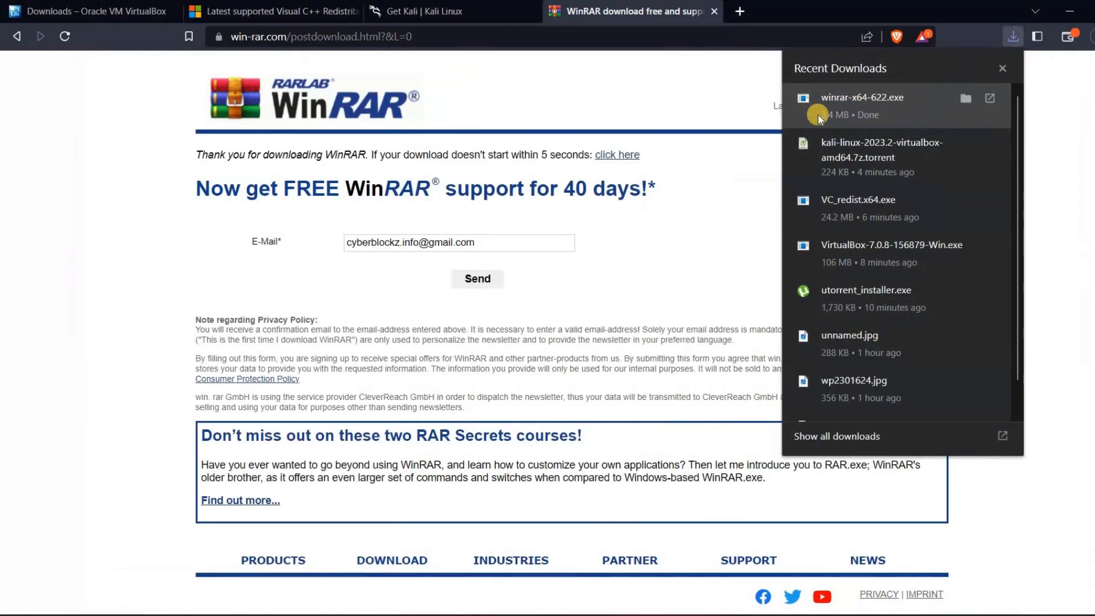
left_click(853, 104)
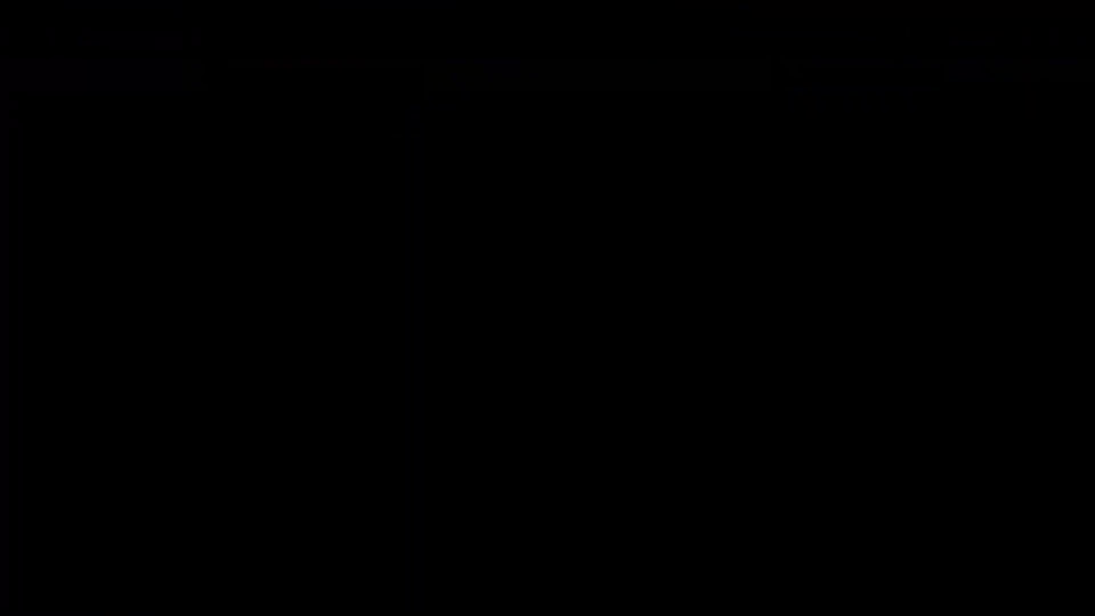
left_click(412, 358)
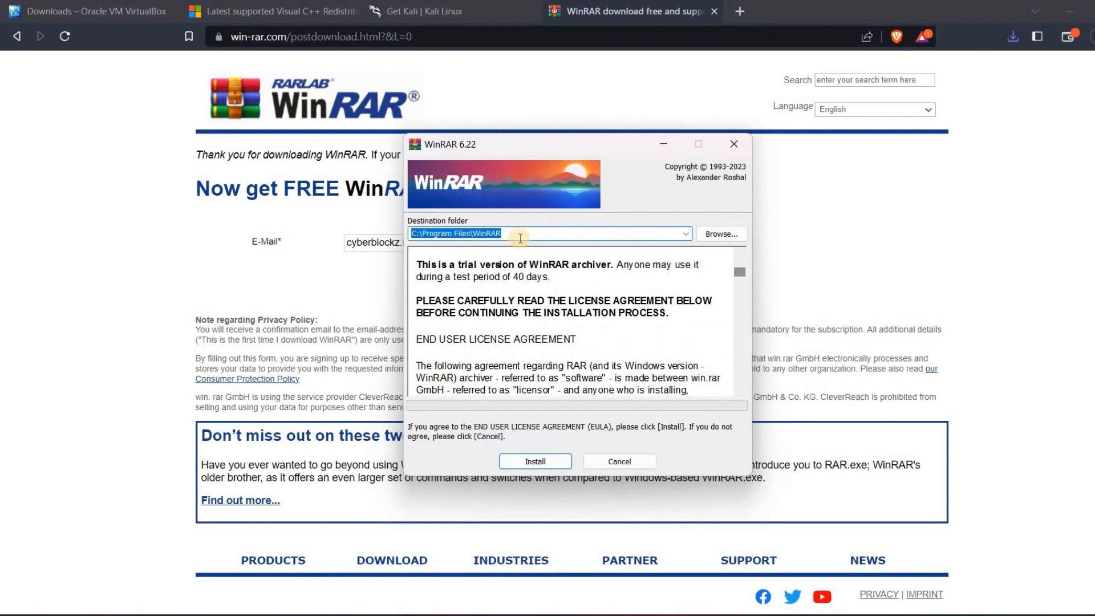
Step: Set the WinRAR destination folder to the Data (D:) drive
left_click(687, 232)
left_click(687, 233)
left_click(721, 234)
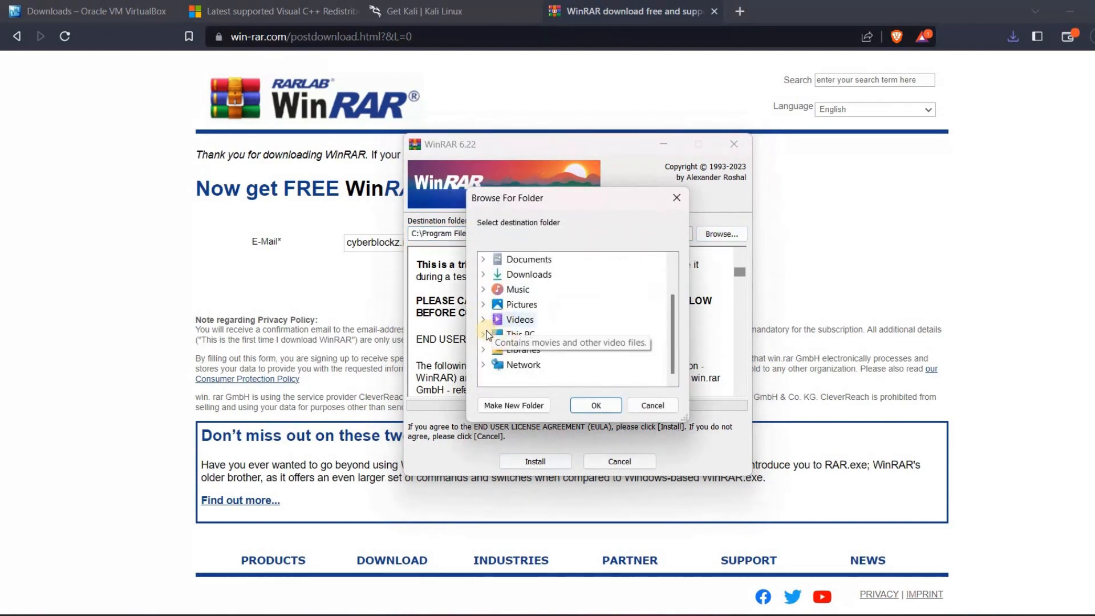
left_click(509, 335)
left_click(533, 355)
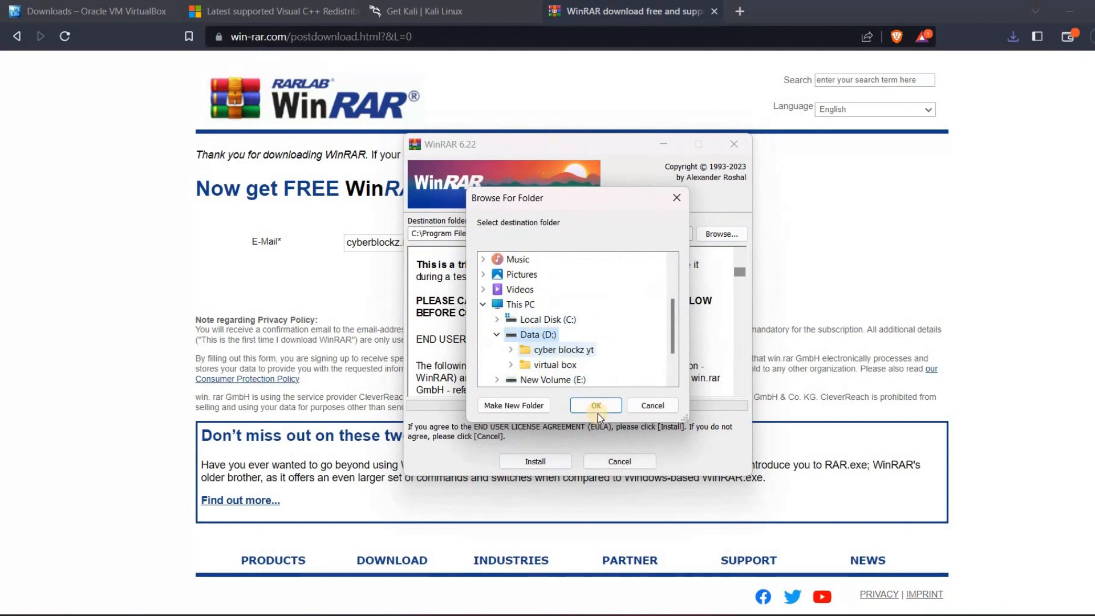
left_click(596, 405)
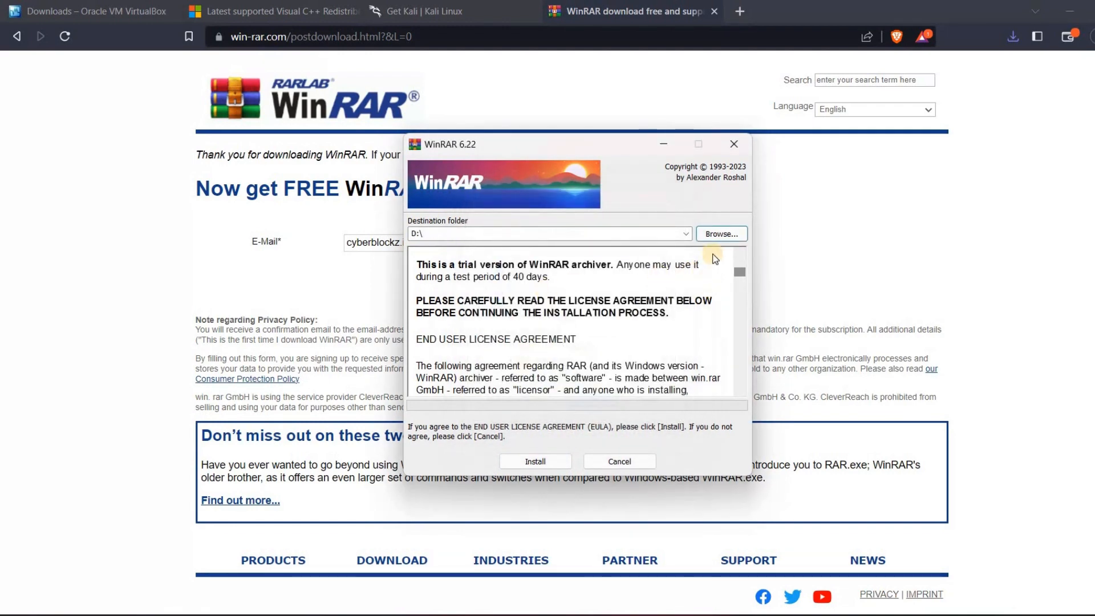
Step: Create a folder named winrar on the Data (D:) drive and use it as the WinRAR destination folder
left_click(721, 234)
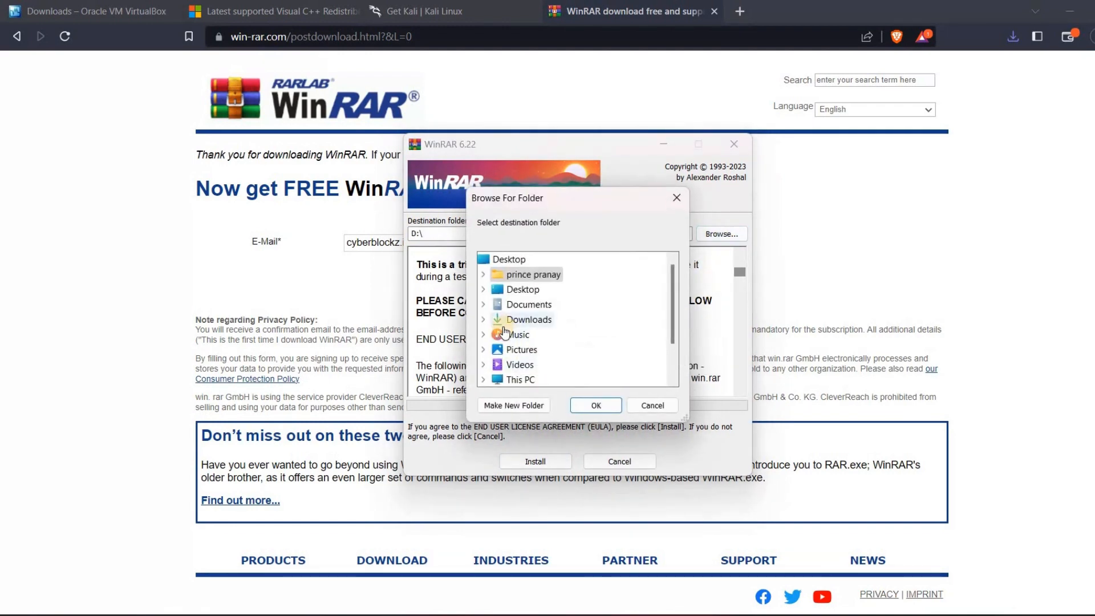
scroll(478, 334, "down", 2)
left_click(514, 405)
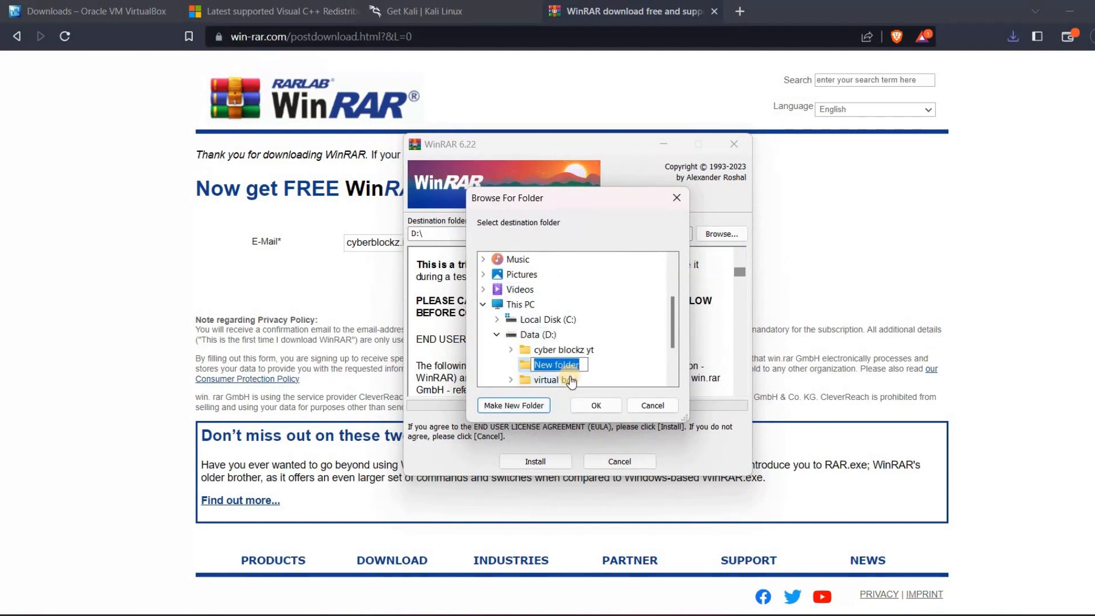
type("winrar")
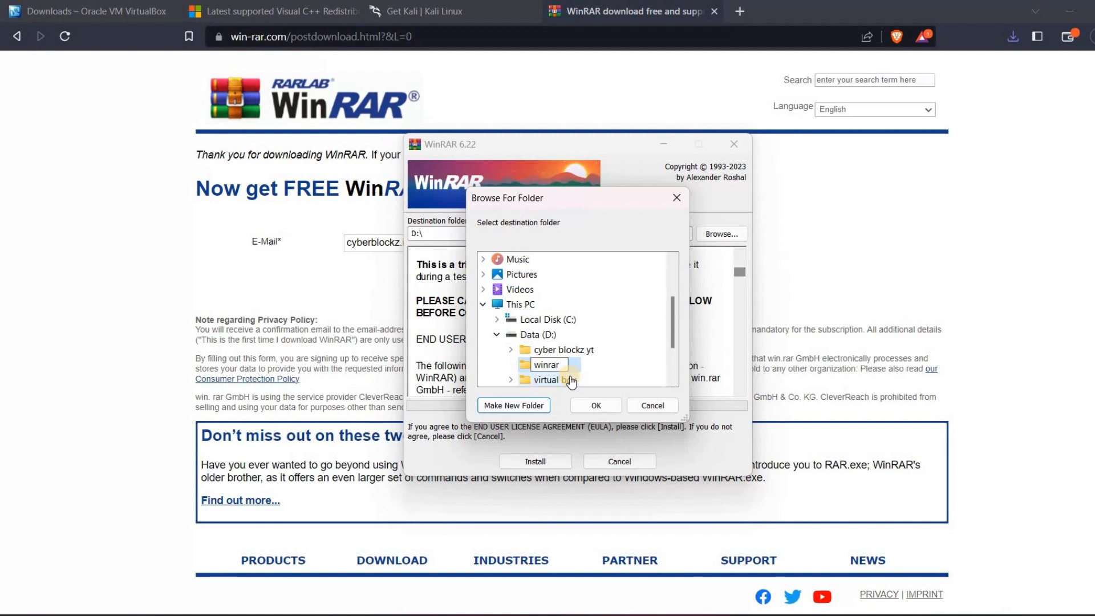
key("Return")
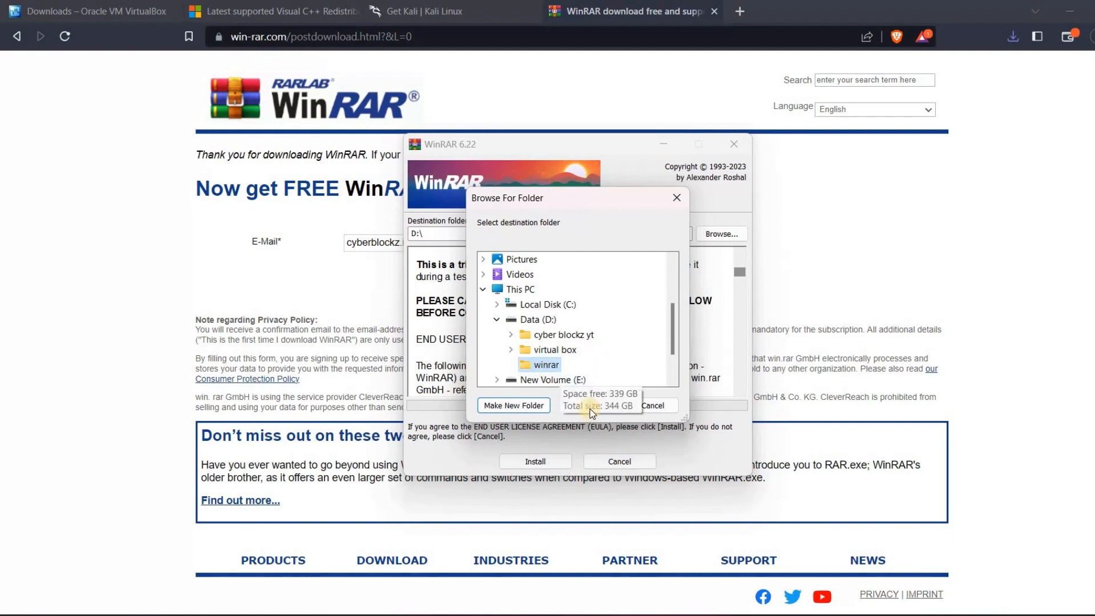
left_click(593, 405)
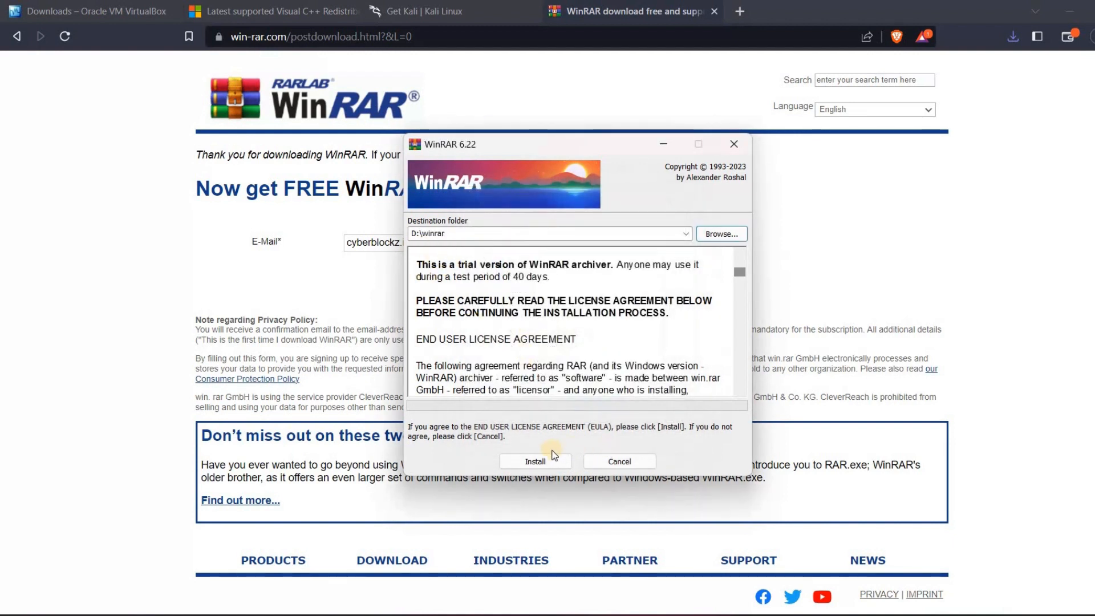
Step: Install WinRAR, toggle its JAR file association, finish the setup and close the WinRAR shortcuts folder
left_click(544, 466)
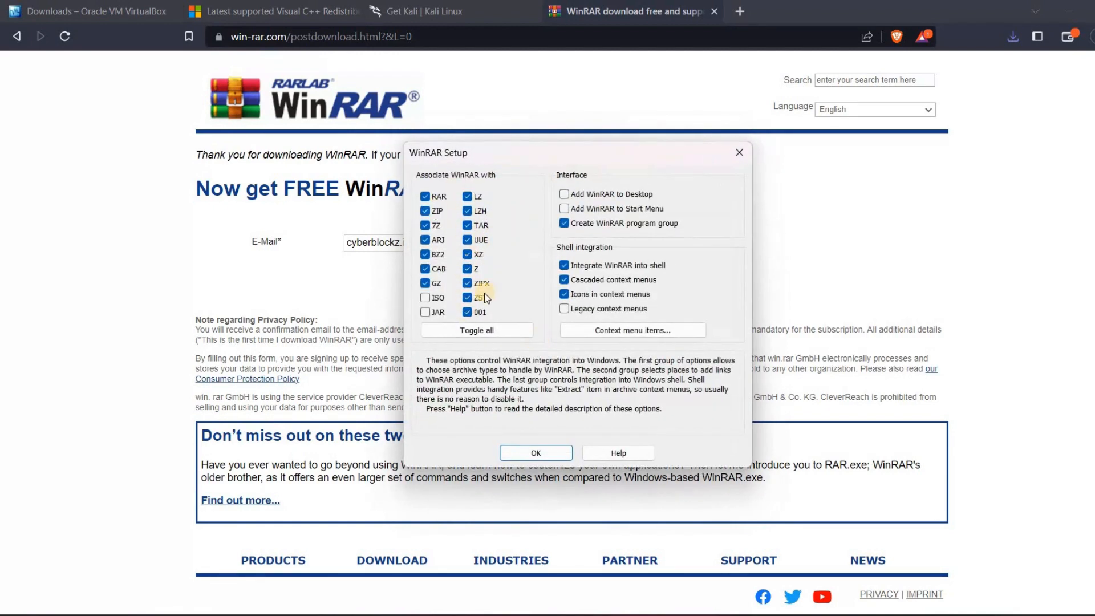
left_click(424, 312)
left_click(525, 456)
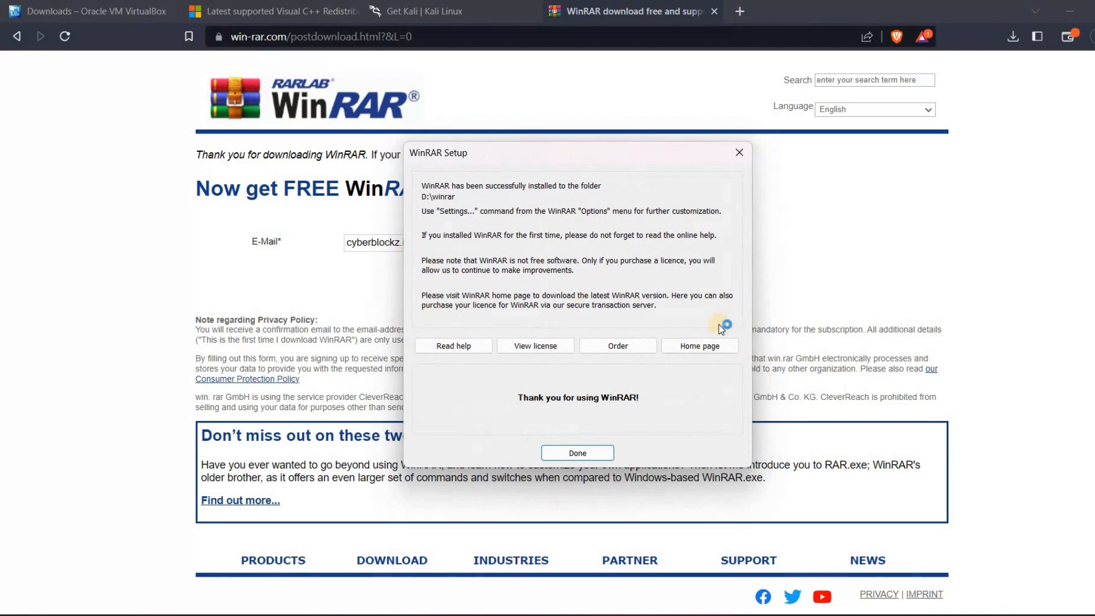
left_click(590, 454)
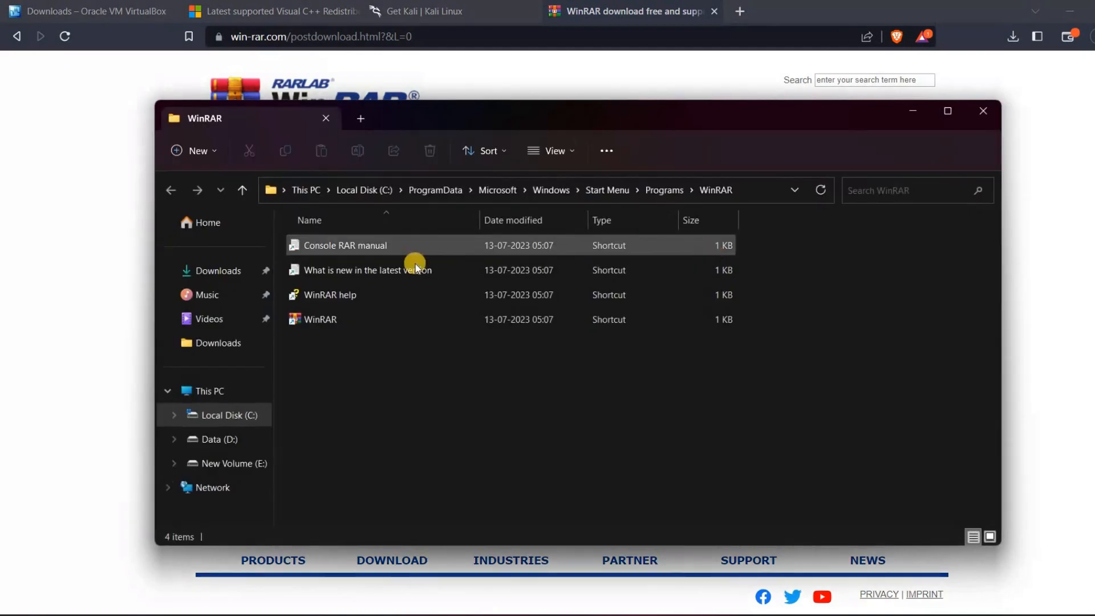
left_click(982, 113)
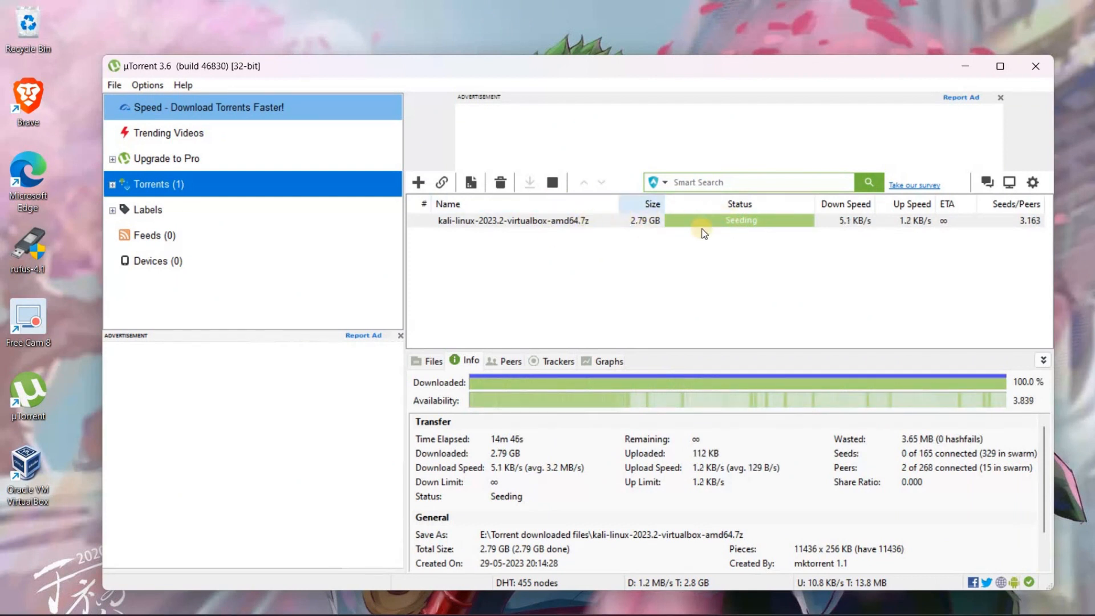
Step: Open the downloaded kali-linux-2023.2-virtualbox-amd64 archive from µTorrent in WinRAR and check the contents of its folder
double_click(541, 221)
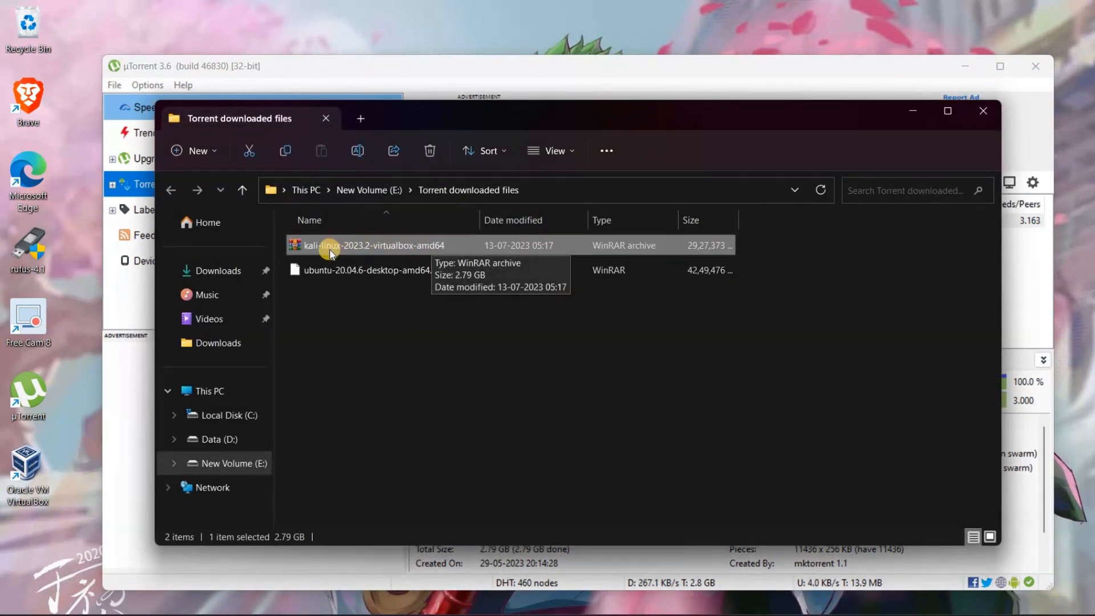
double_click(391, 247)
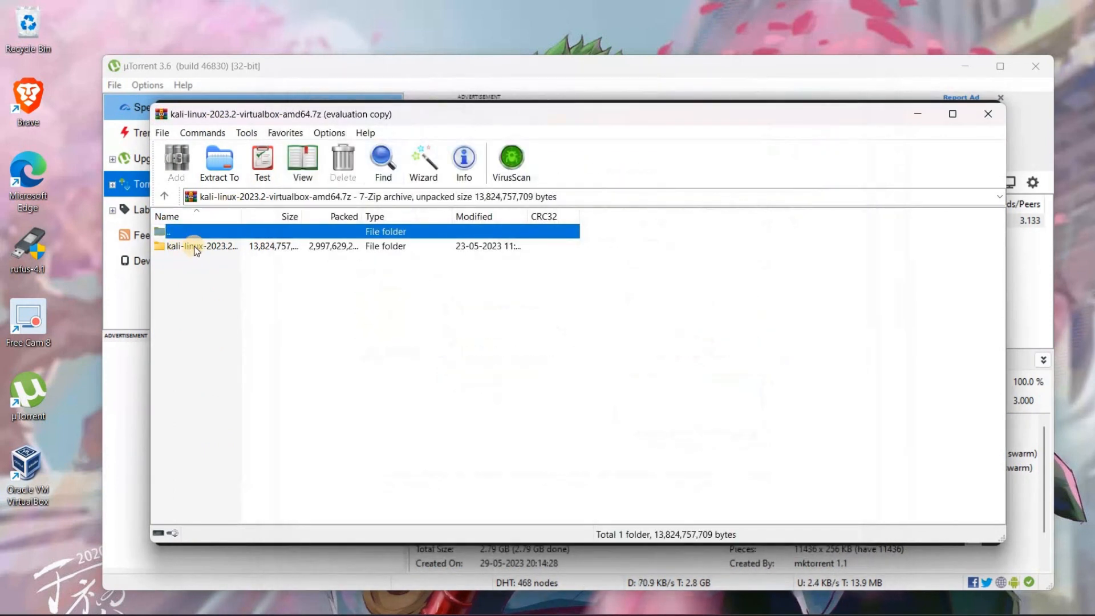
left_click(244, 245)
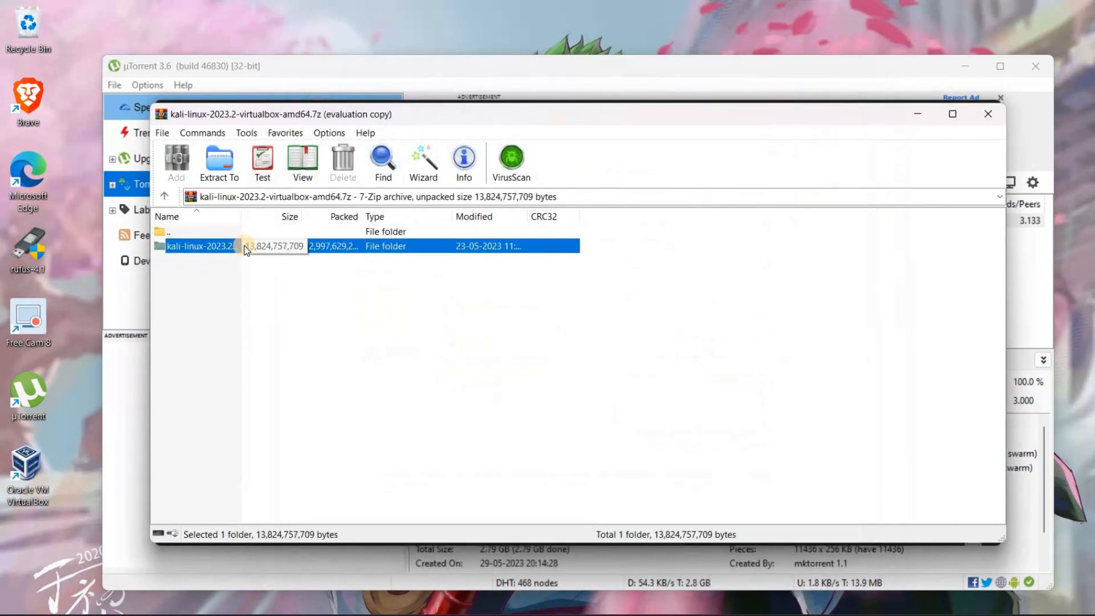
double_click(244, 245)
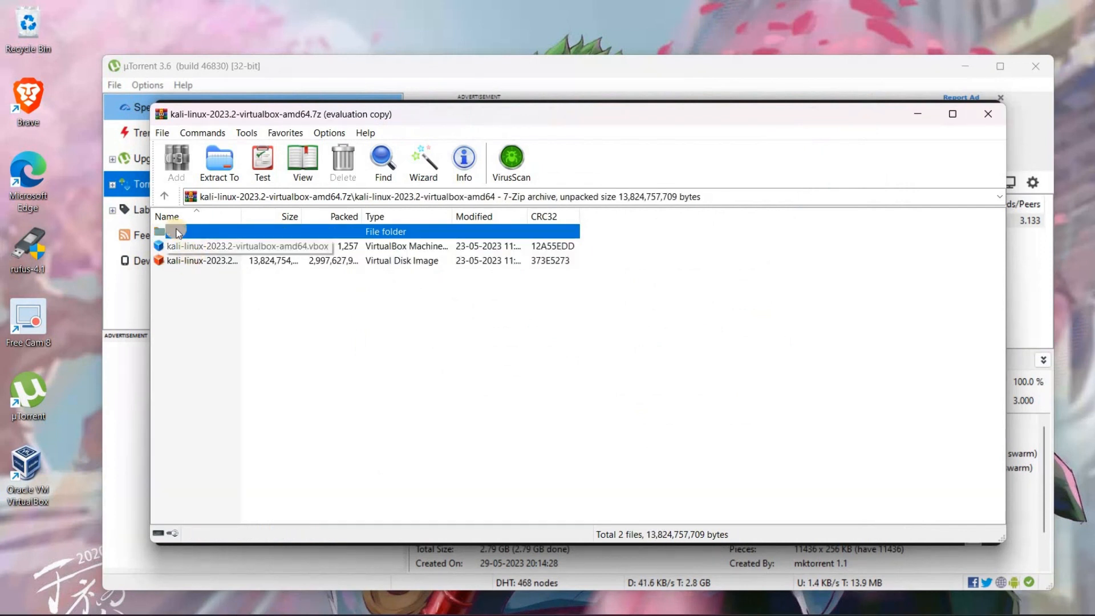
left_click(165, 195)
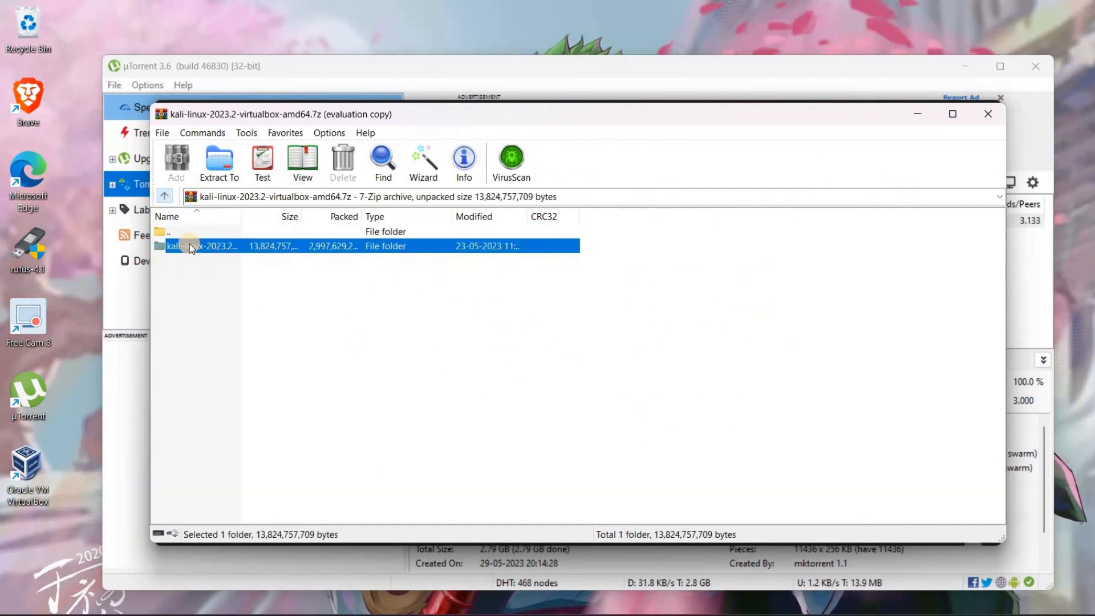
Step: Extract the kali-linux-2023.2-virtualbox-amd64 folder from the archive to the Data (D:) drive
left_click(222, 171)
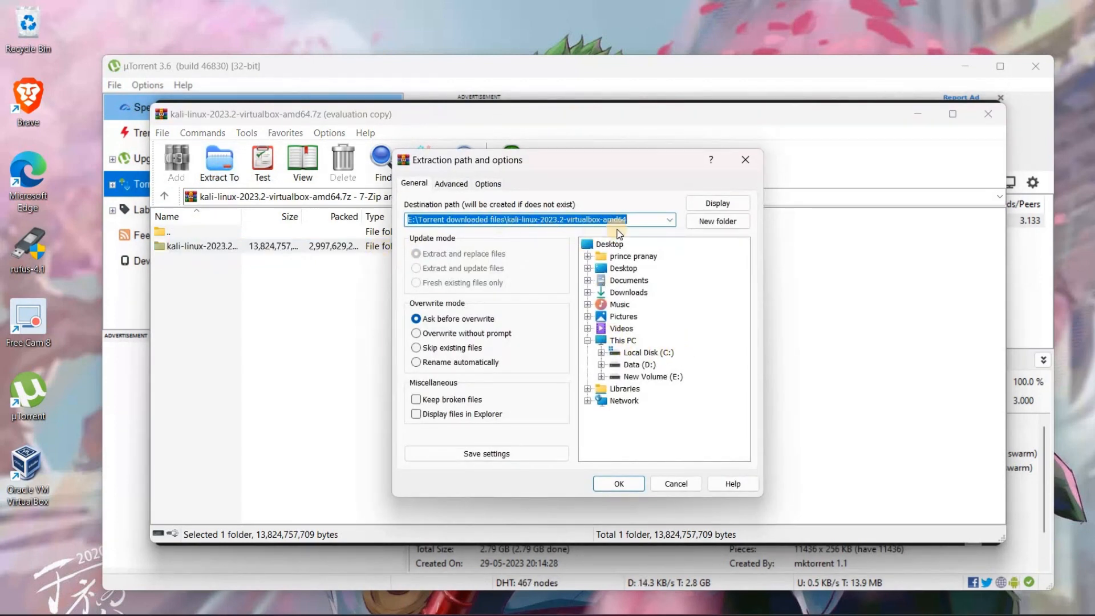
left_click(634, 364)
left_click(602, 365)
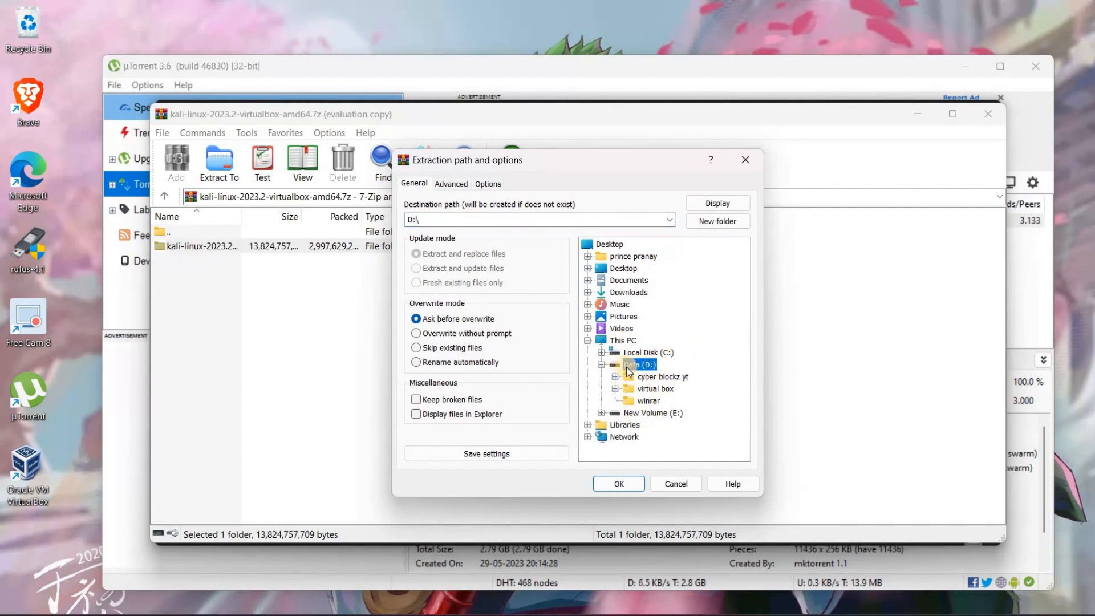
left_click(631, 484)
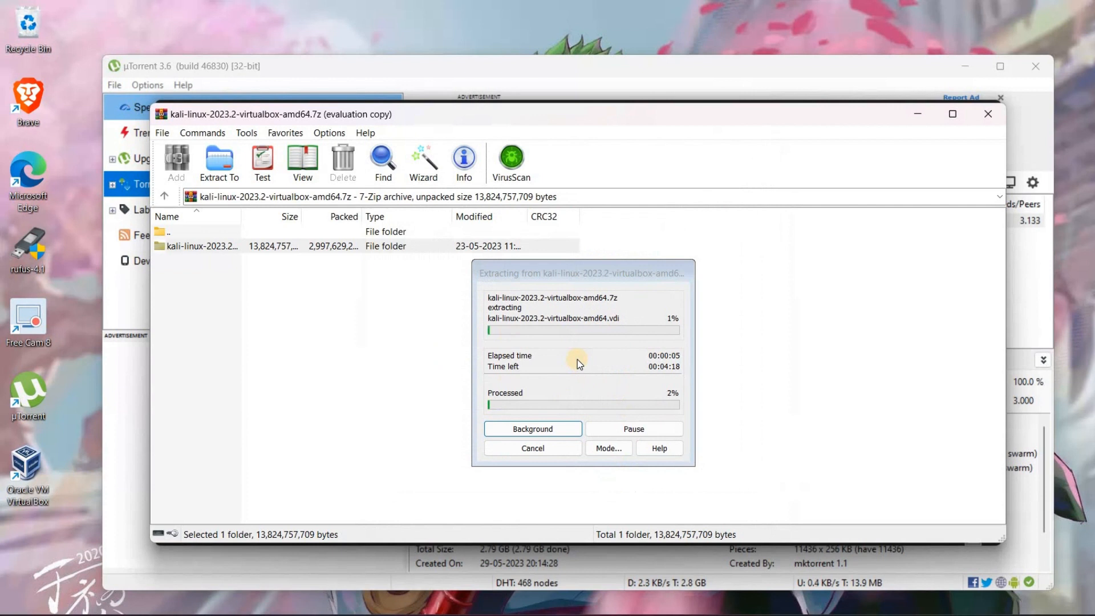
left_click_drag(564, 280, 569, 248)
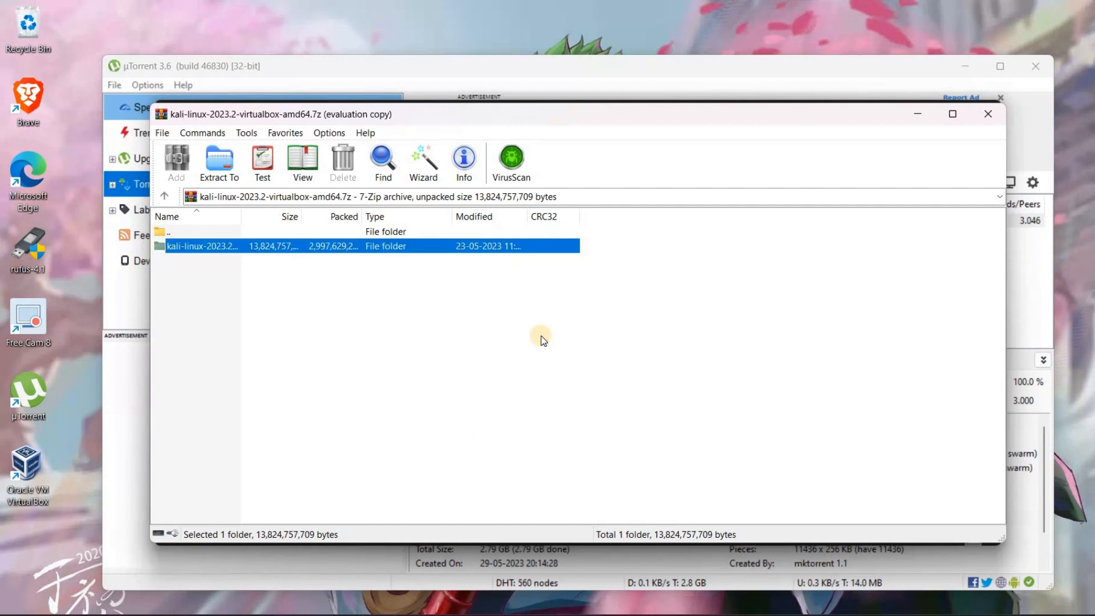
Step: Minimize WinRAR and open the extracted kali-linux-2023.2-virtualbox-amd64 folder on the Data (D:) drive
left_click(915, 115)
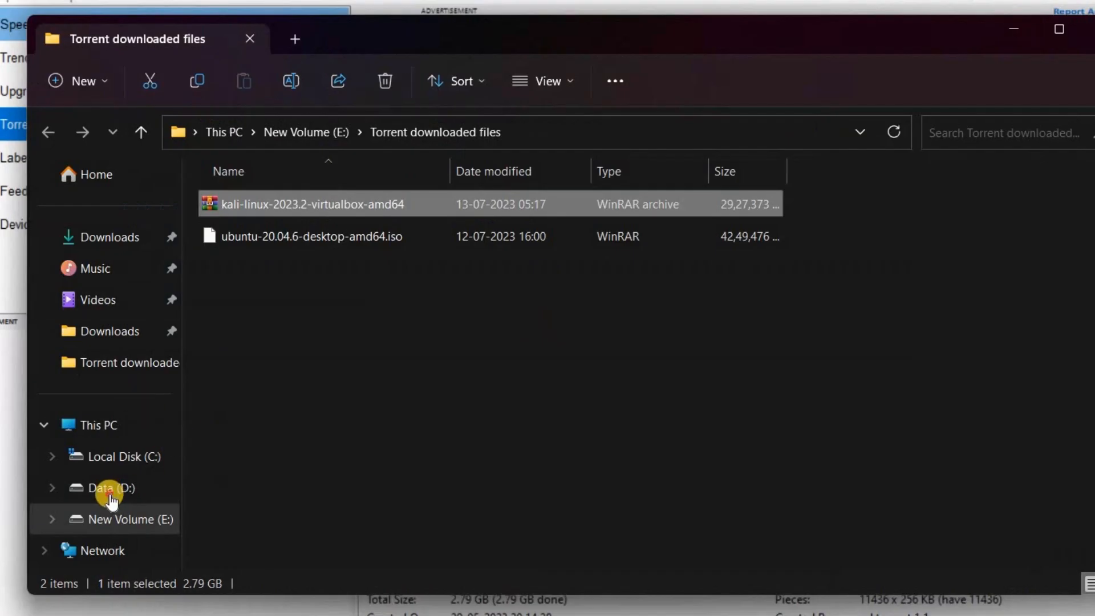
left_click(112, 490)
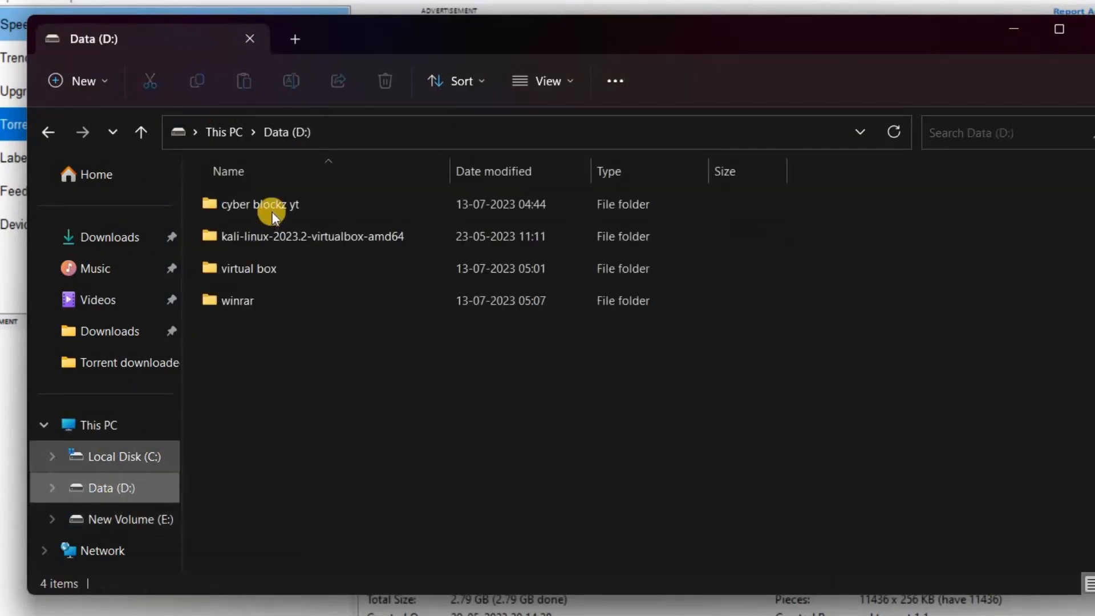
double_click(338, 232)
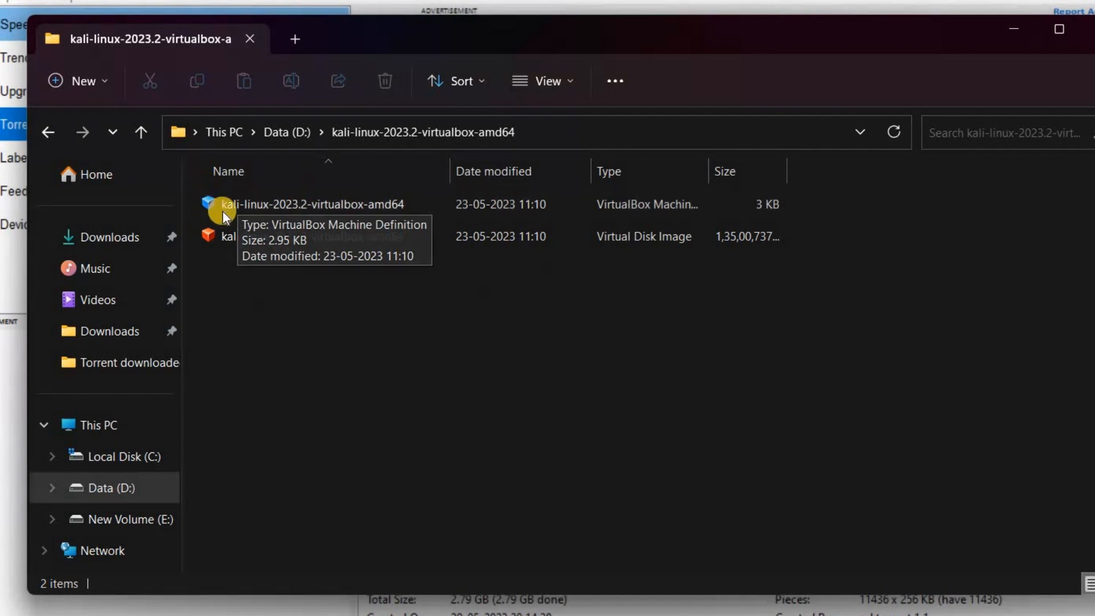
Step: Load the Kali machine into VirtualBox from its VirtualBox Machine Definition file and maximize the VirtualBox Manager window
left_click(321, 204)
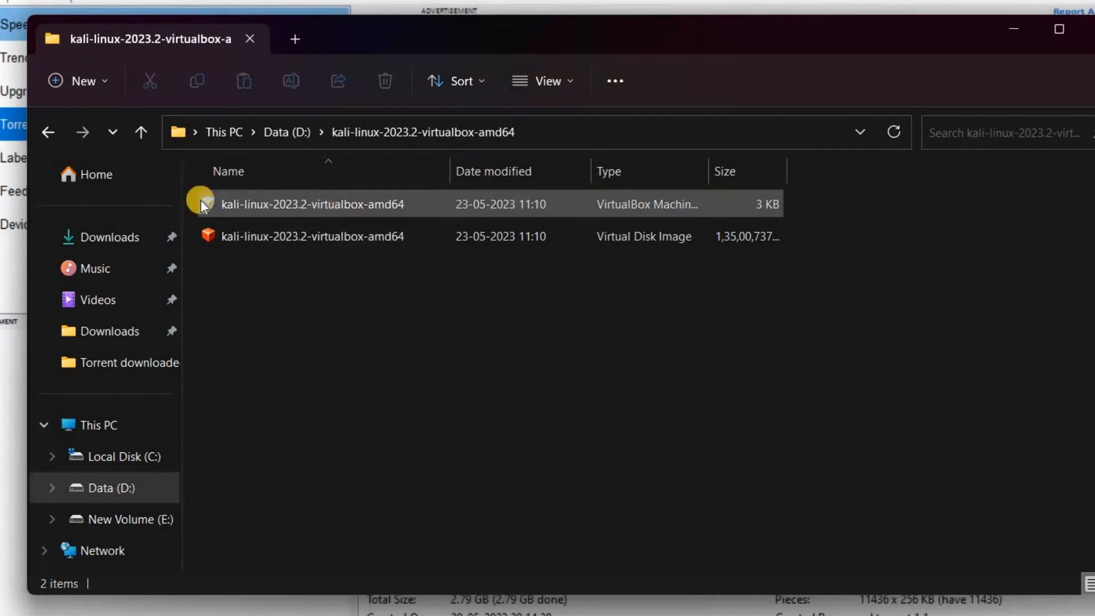
left_click(389, 204)
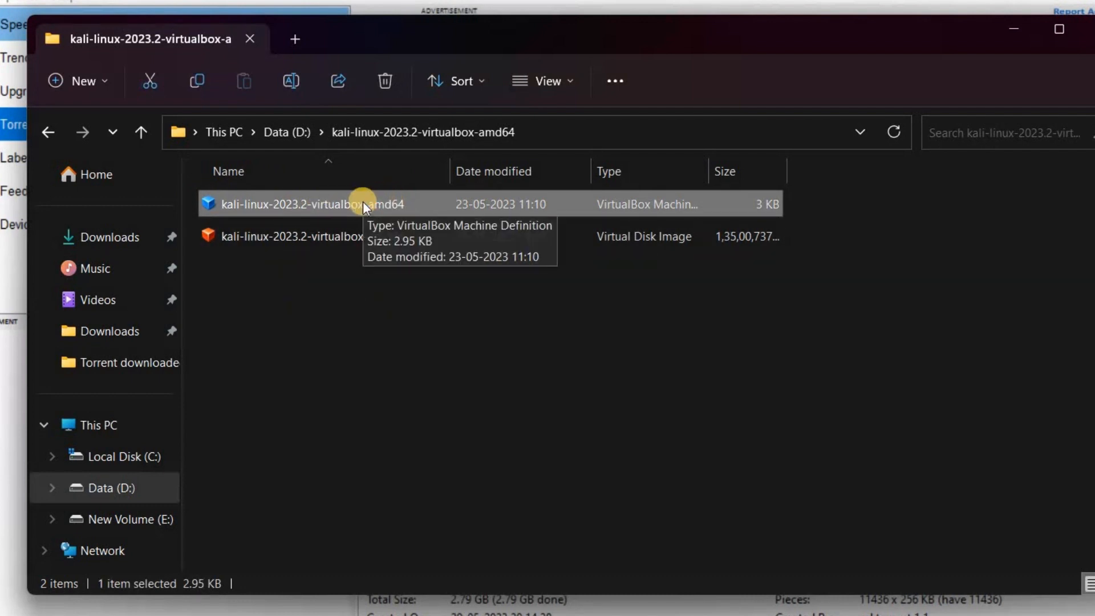
double_click(362, 203)
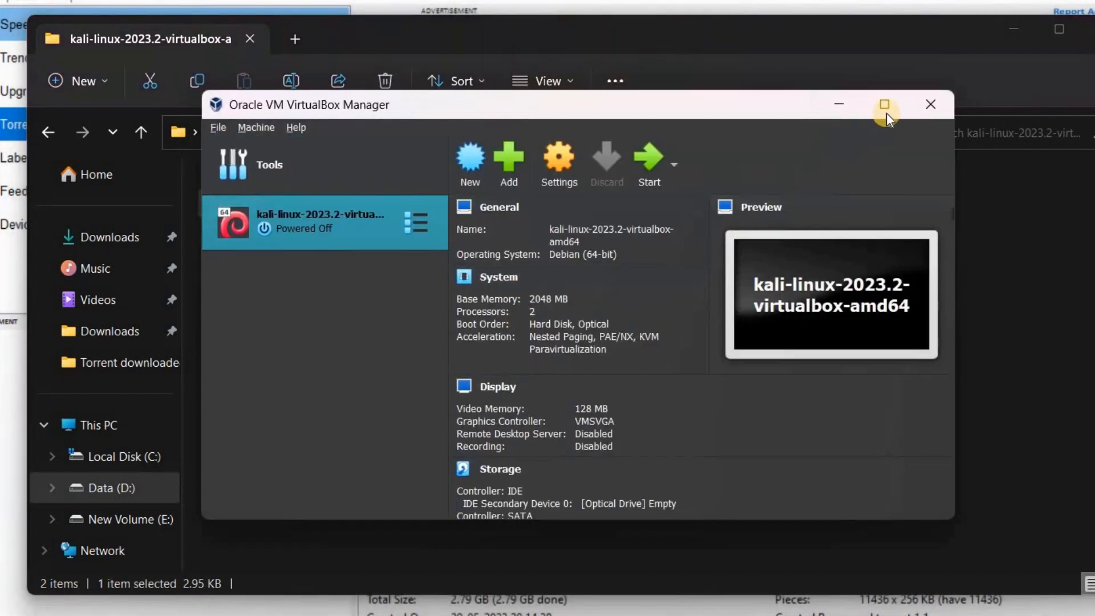
left_click(885, 108)
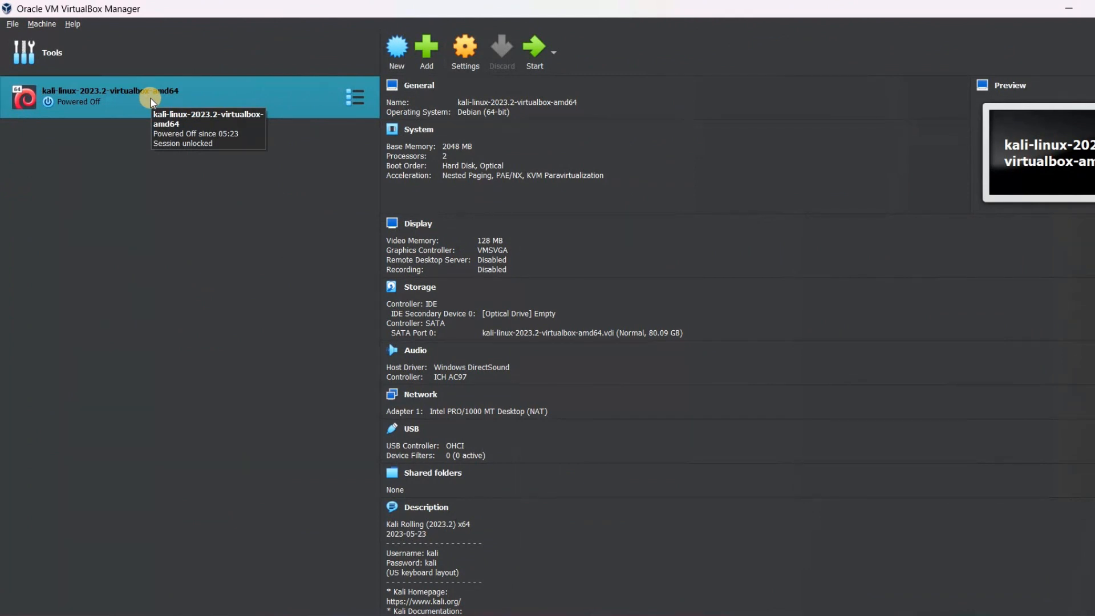
Step: In the Kali machine's settings, review the System options, then set the display scale factor to 200% and enable 3D acceleration
left_click(461, 63)
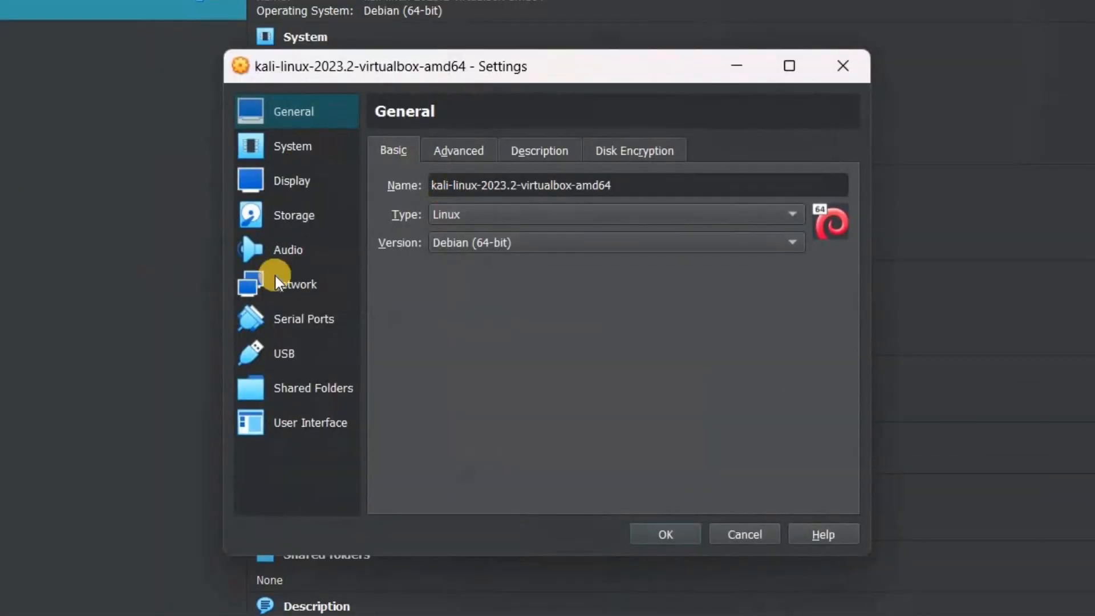
left_click(295, 142)
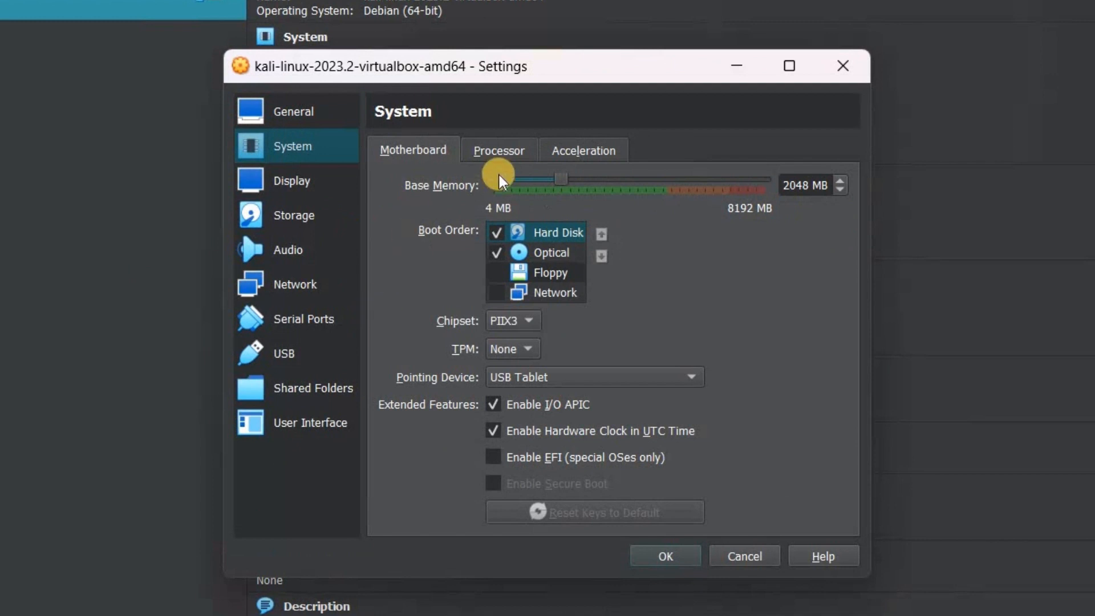
left_click(496, 152)
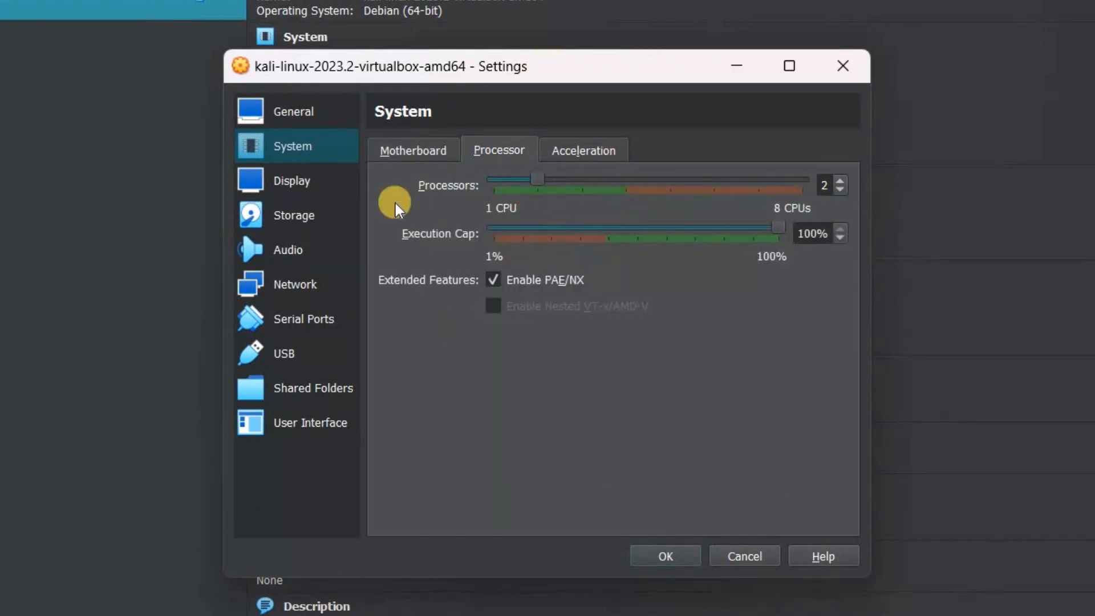
left_click(583, 150)
left_click(297, 180)
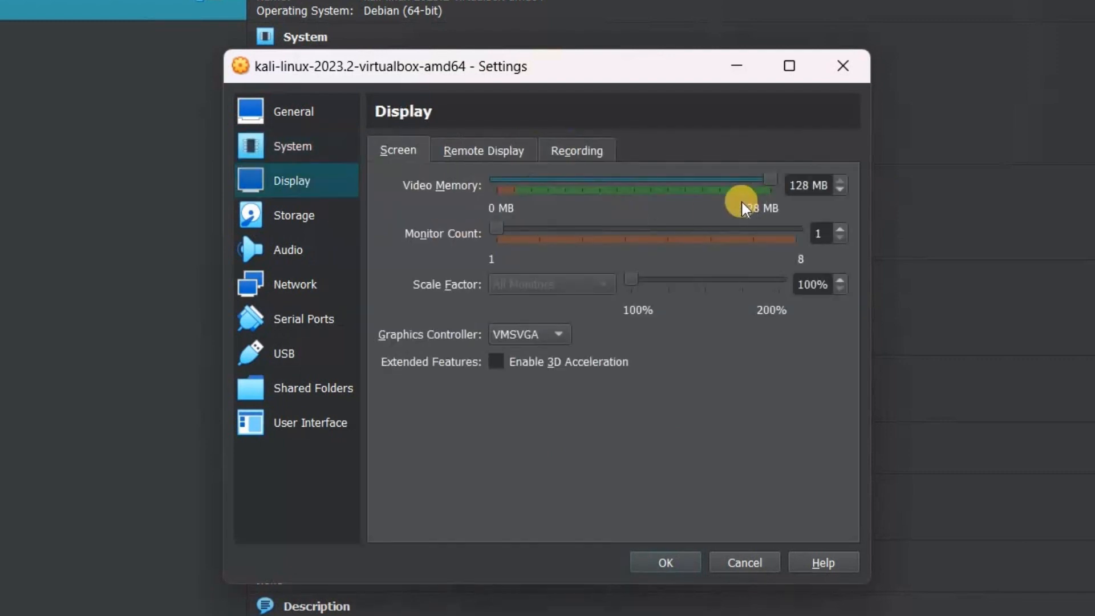
left_click_drag(674, 279, 786, 282)
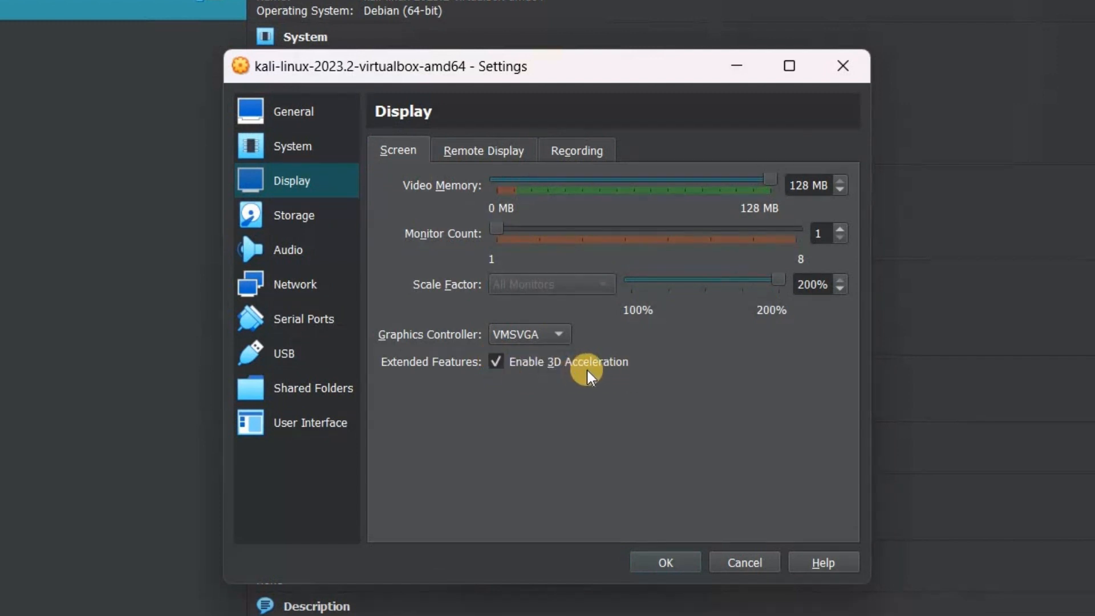
Step: Attach the Kali machine's network Adapter 1 to Bridged Adapter and set its promiscuous mode to Allow All
left_click(279, 227)
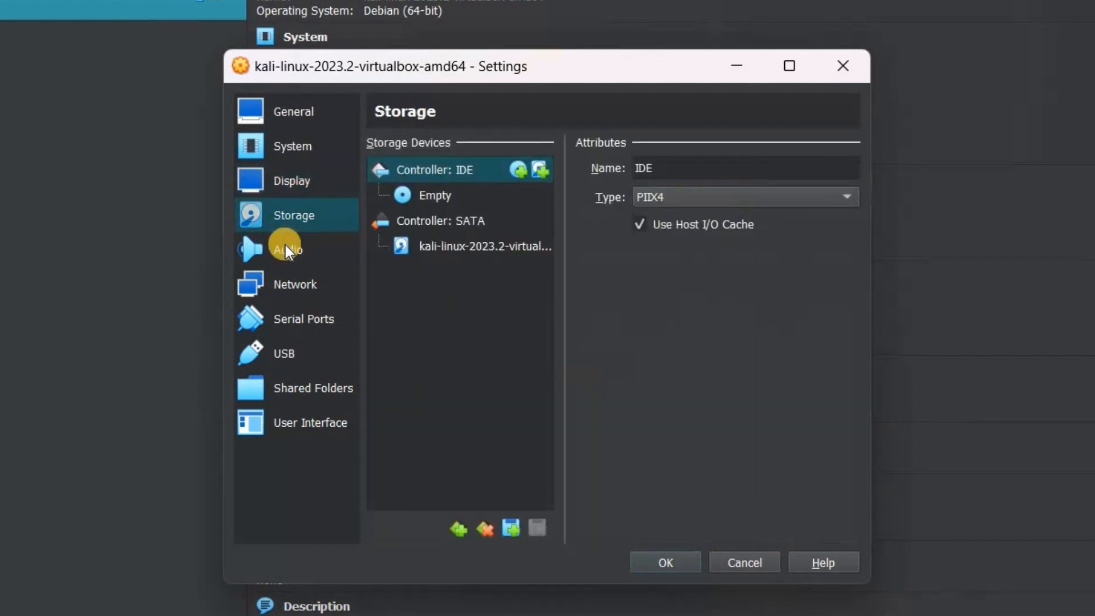
left_click(285, 247)
left_click(294, 284)
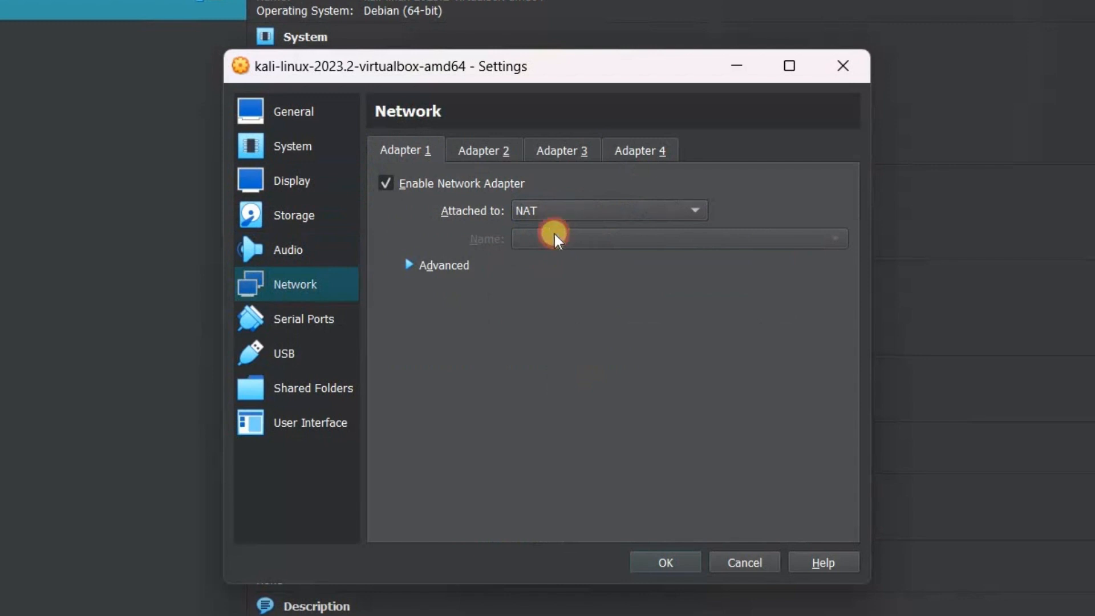
left_click(571, 212)
left_click(573, 234)
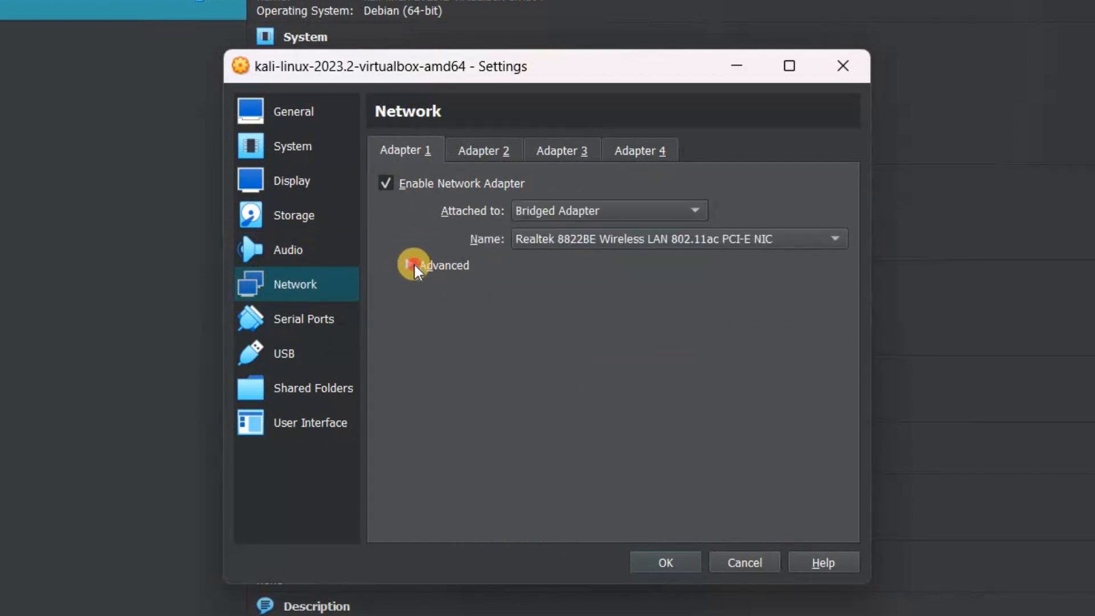
left_click(412, 265)
left_click(590, 320)
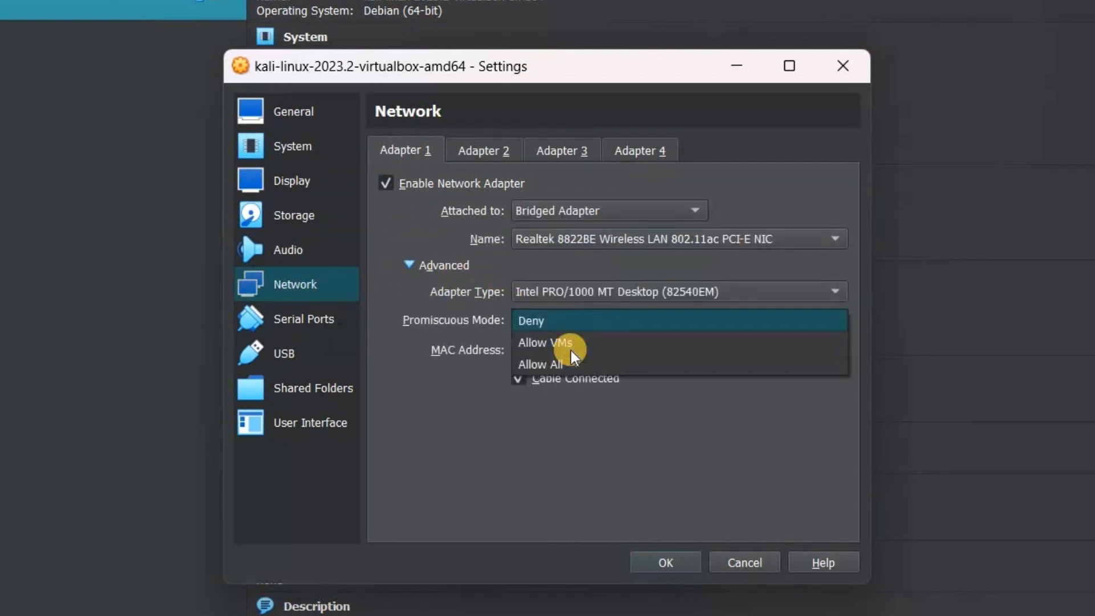
left_click(568, 360)
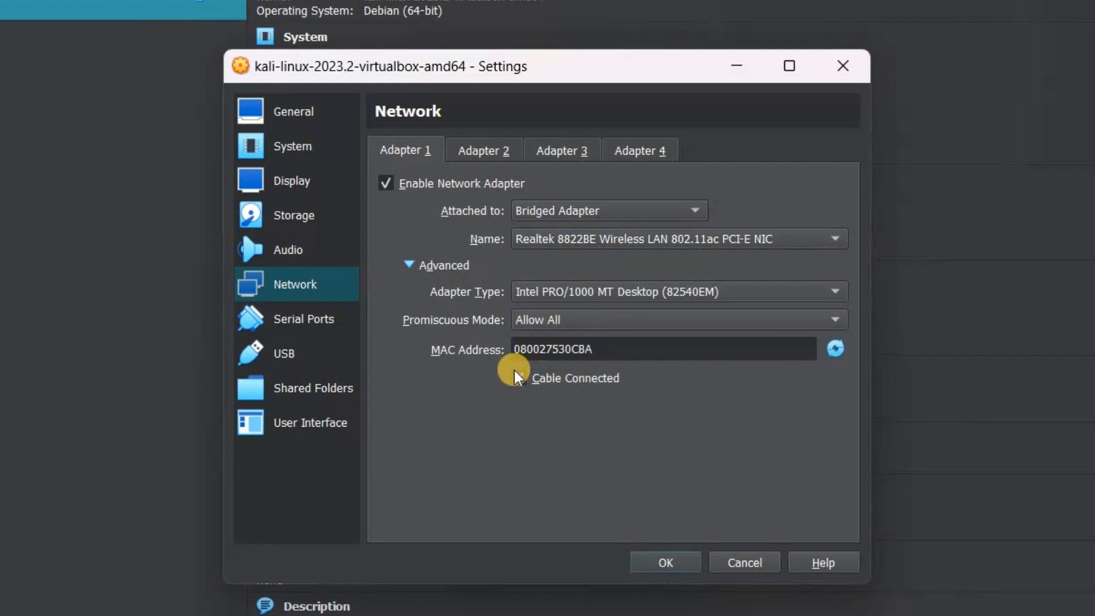
Step: Review the Kali machine's Serial Ports, Shared Folders and User Interface settings, and save the machine's configuration
left_click(310, 323)
left_click(293, 397)
left_click(292, 427)
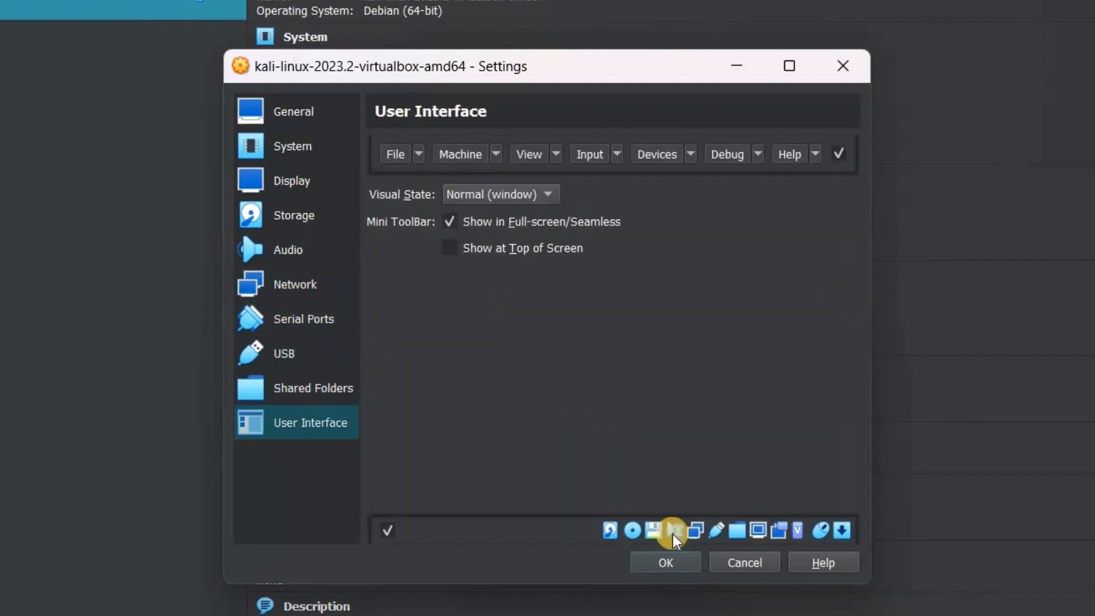
left_click(679, 563)
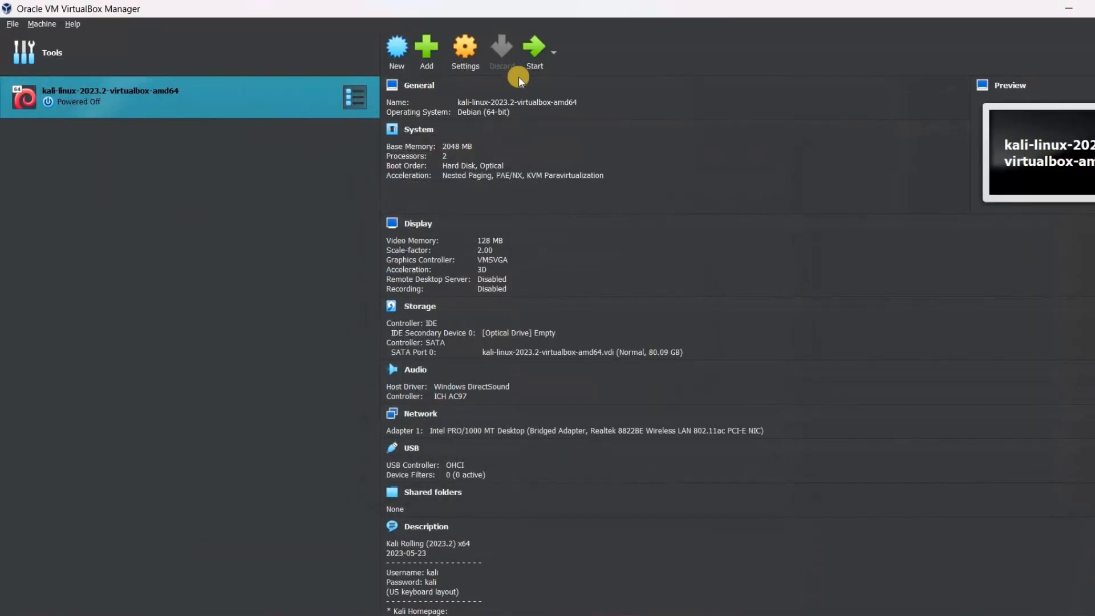
Step: Start the Kali machine, dismiss its notifications, boot the Kali GNU/Linux entry and reposition the machine window on the desktop
left_click(536, 50)
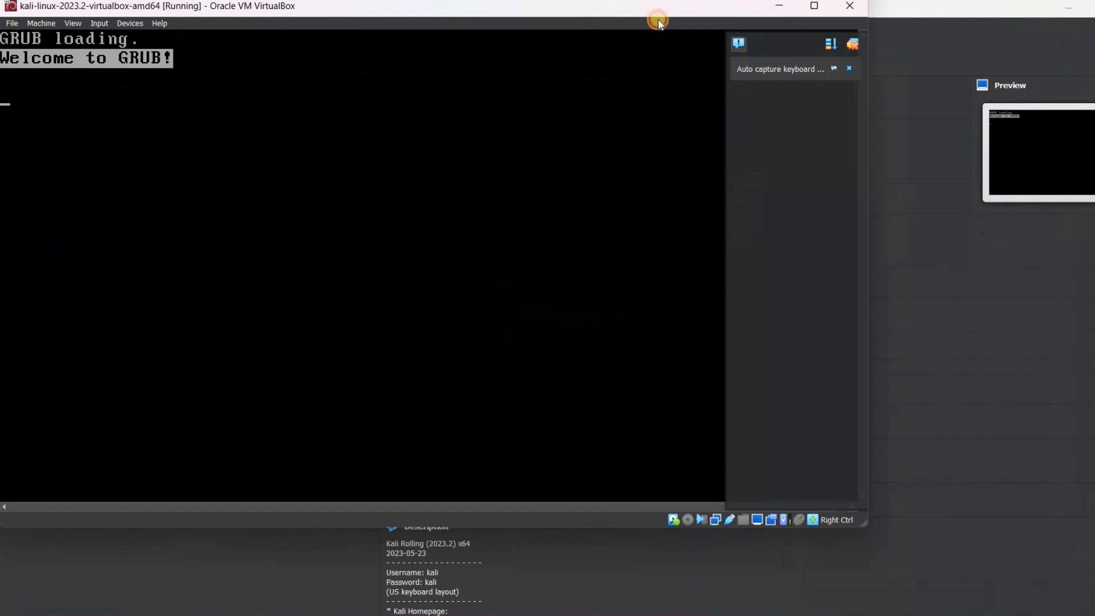
left_click_drag(660, 16, 881, 71)
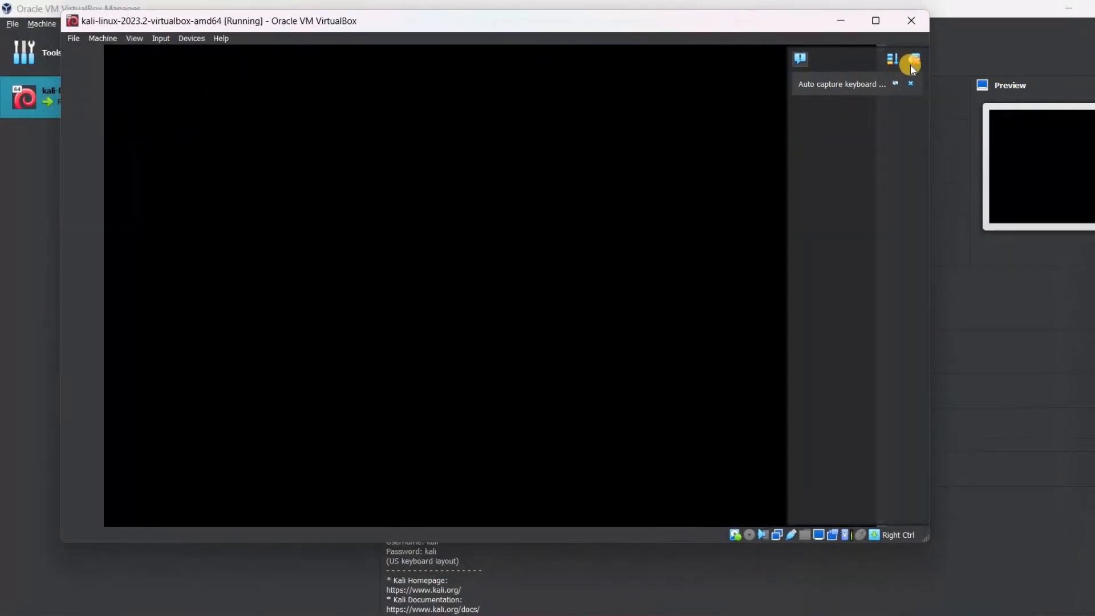
left_click(911, 63)
left_click_drag(720, 25, 880, 58)
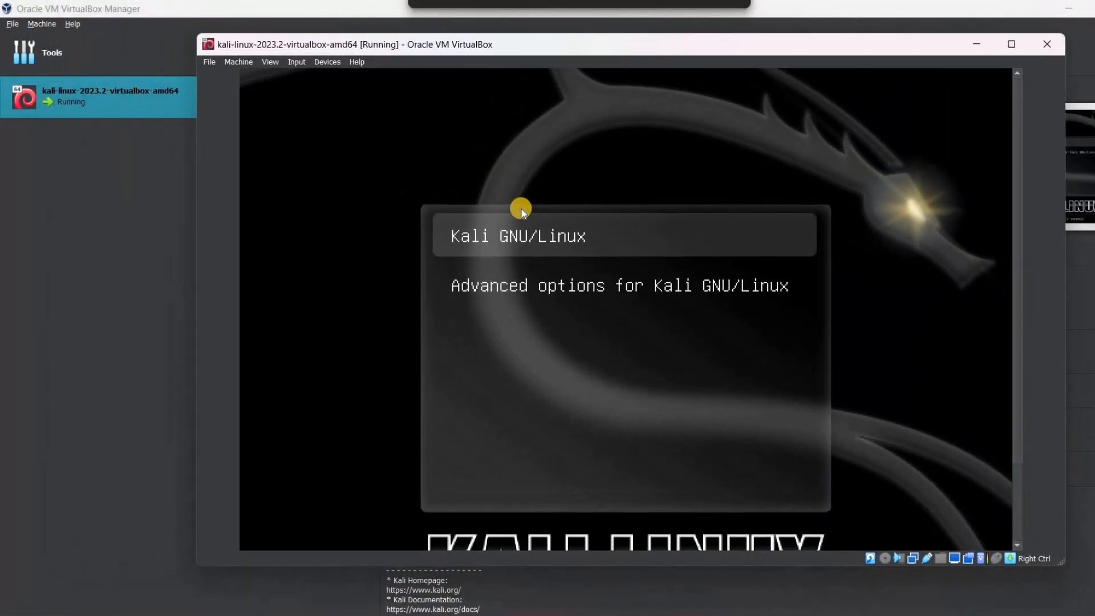
key("Return")
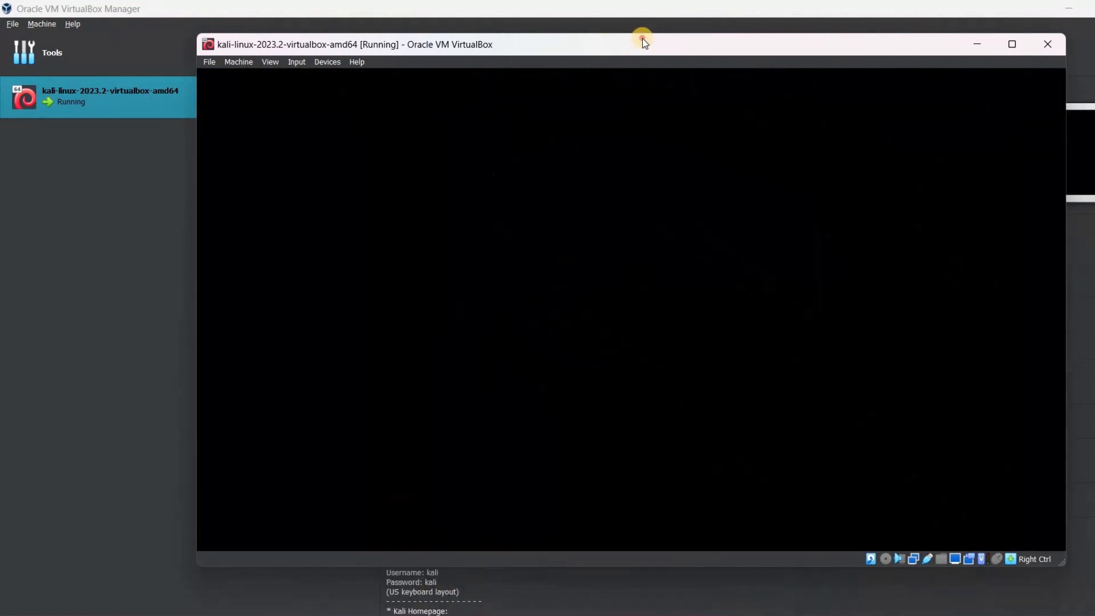
left_click_drag(642, 39, 564, 50)
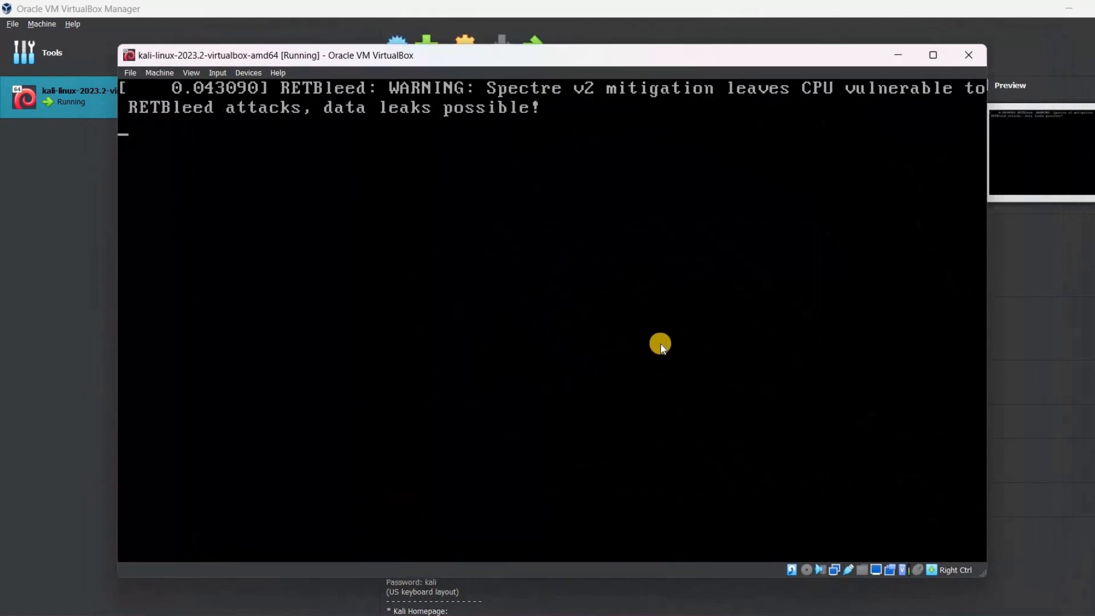
mouse_move(670, 55)
left_mouse_down()
mouse_move(557, 10)
mouse_move(732, 8)
mouse_move(702, 30)
mouse_move(704, 98)
mouse_move(645, 92)
mouse_move(659, 50)
left_mouse_up()
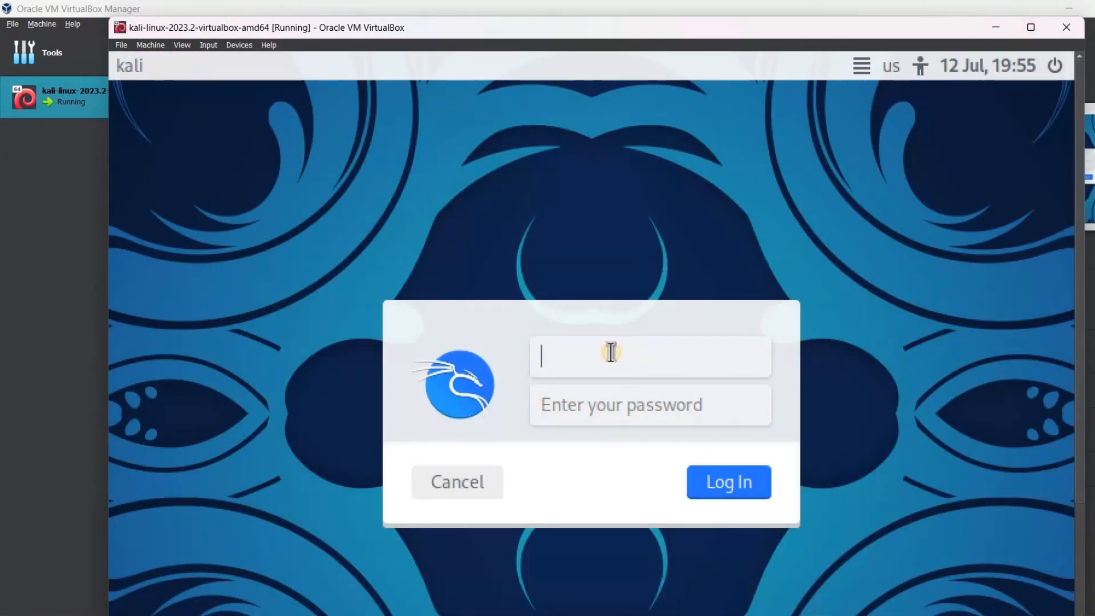
Step: Log in to Kali with the account username and password, and maximize the machine window
type("kali")
key("Tab")
type("kali")
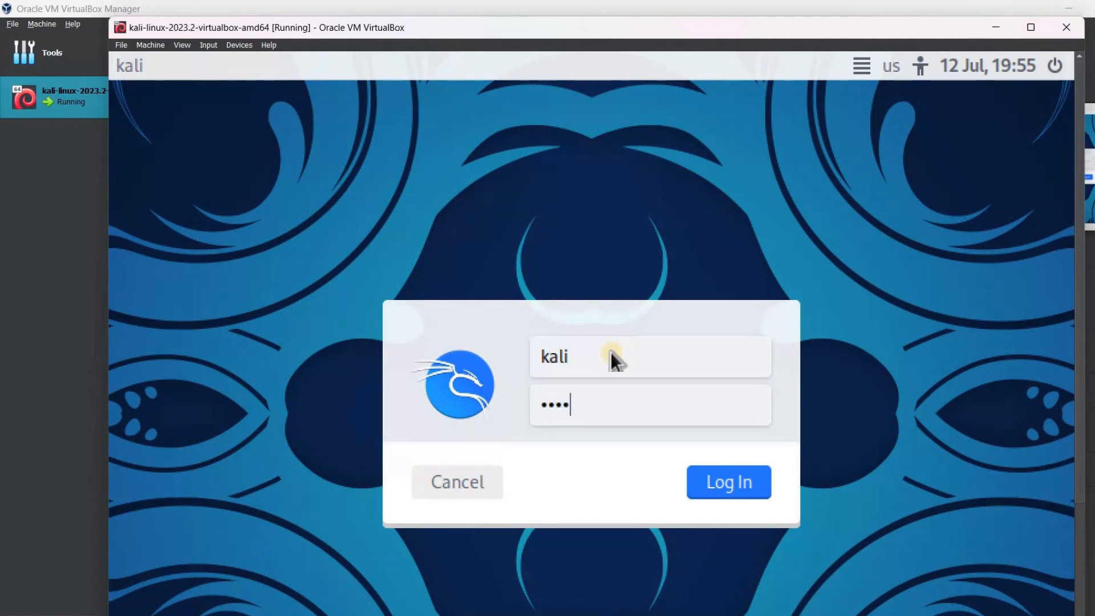
key("Return")
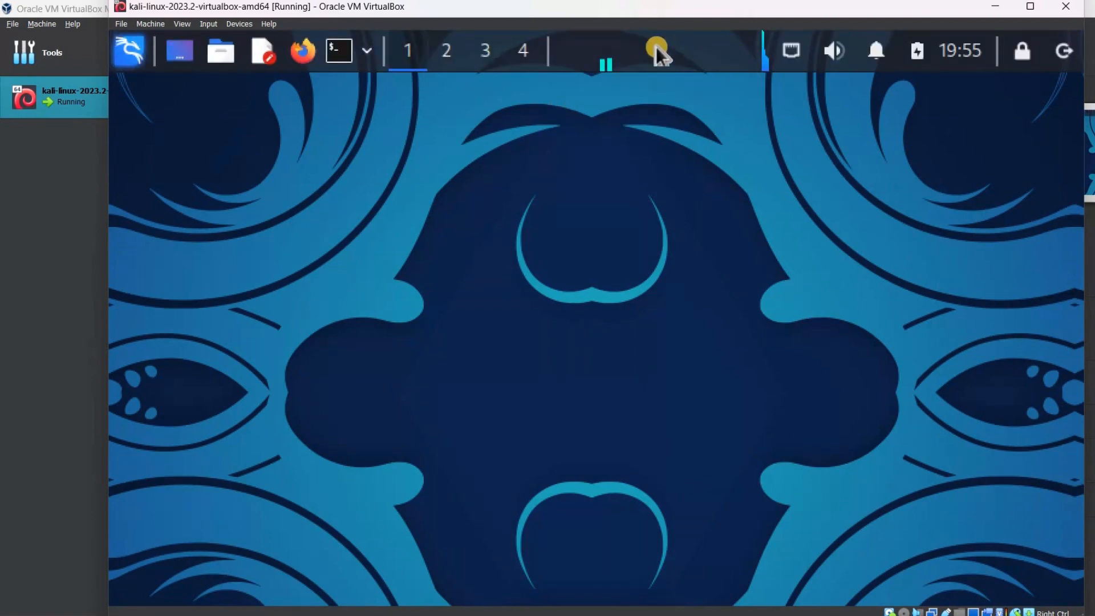
left_click(1029, 7)
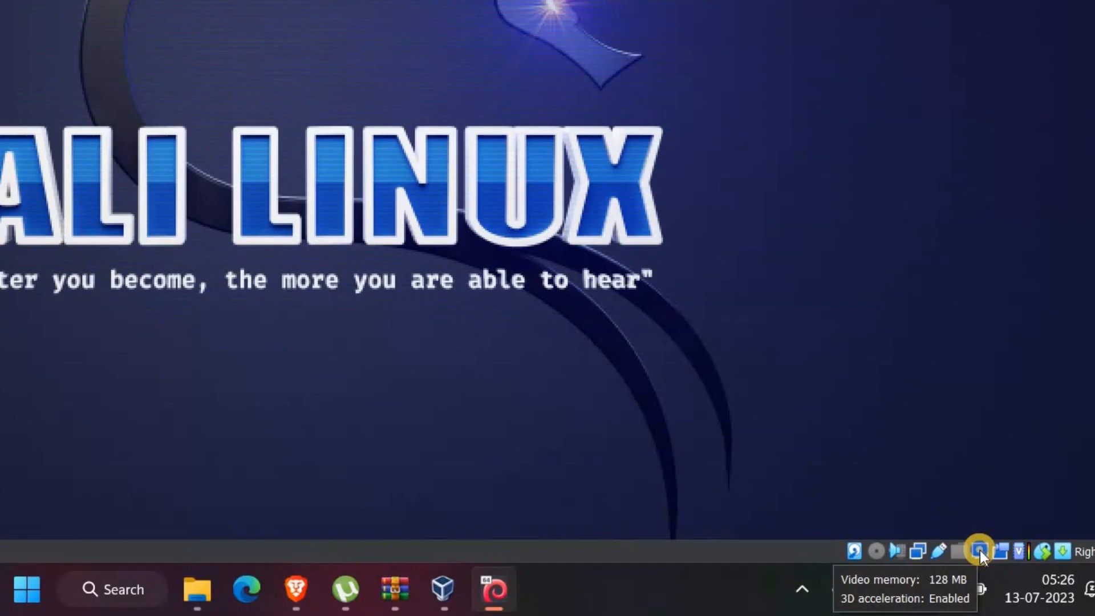
Step: Scale Virtual Screen 1 to 100% (unscaled output) and toggle Auto-resize Guest Display so the desktop fills the window
right_click(979, 550)
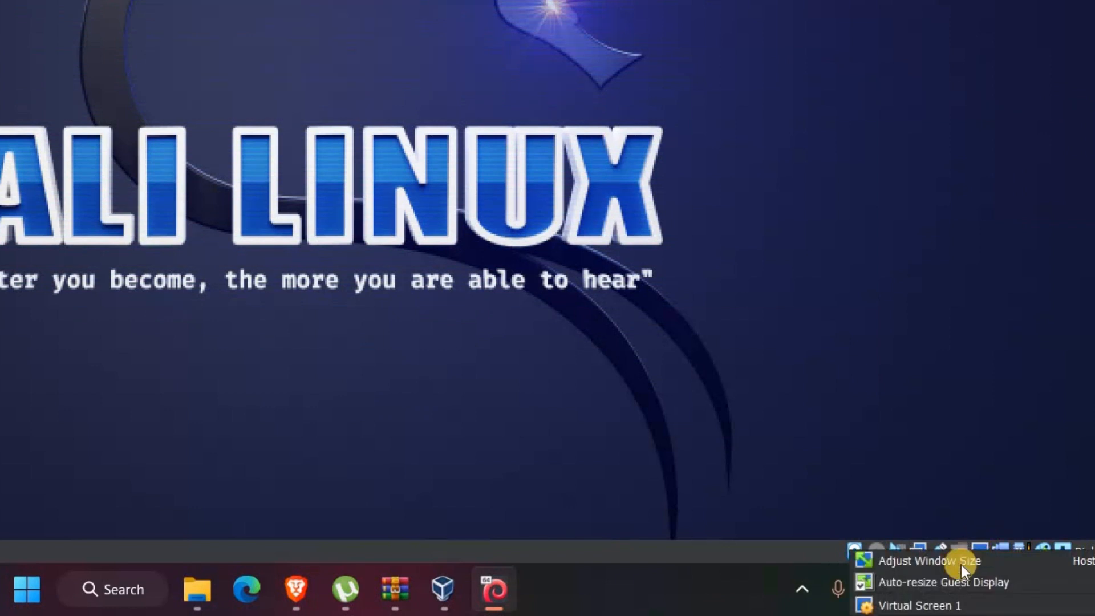
mouse_move(939, 604)
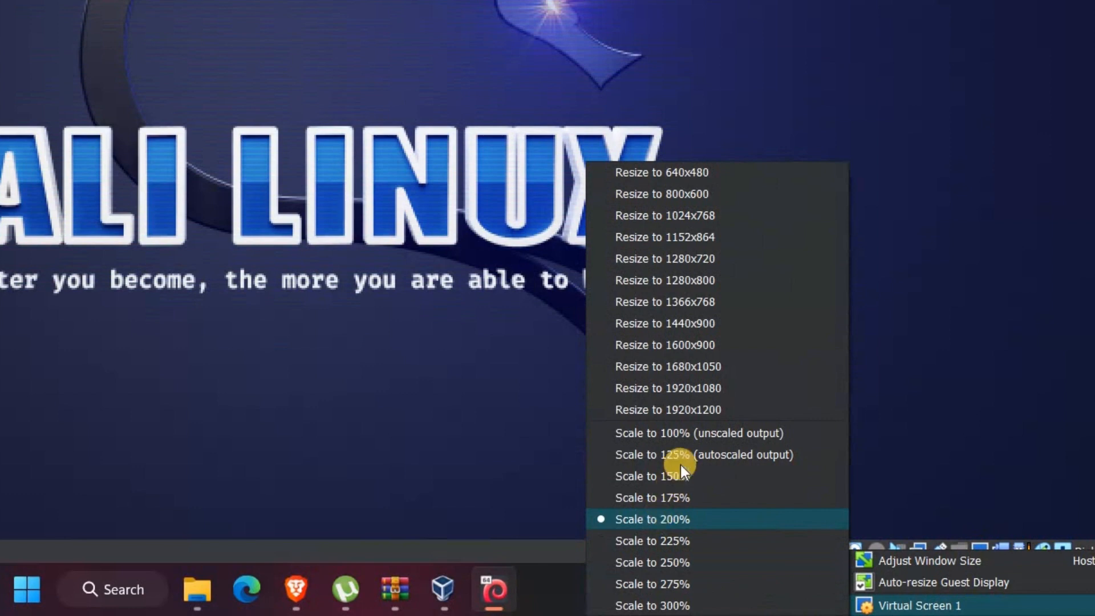
left_click(684, 433)
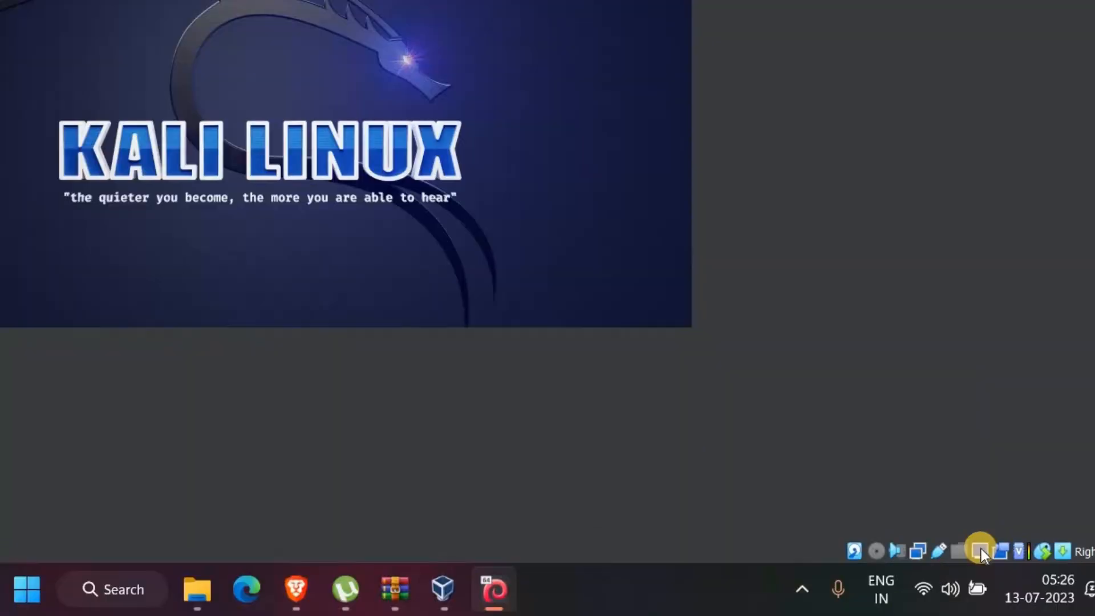
left_click(1003, 573)
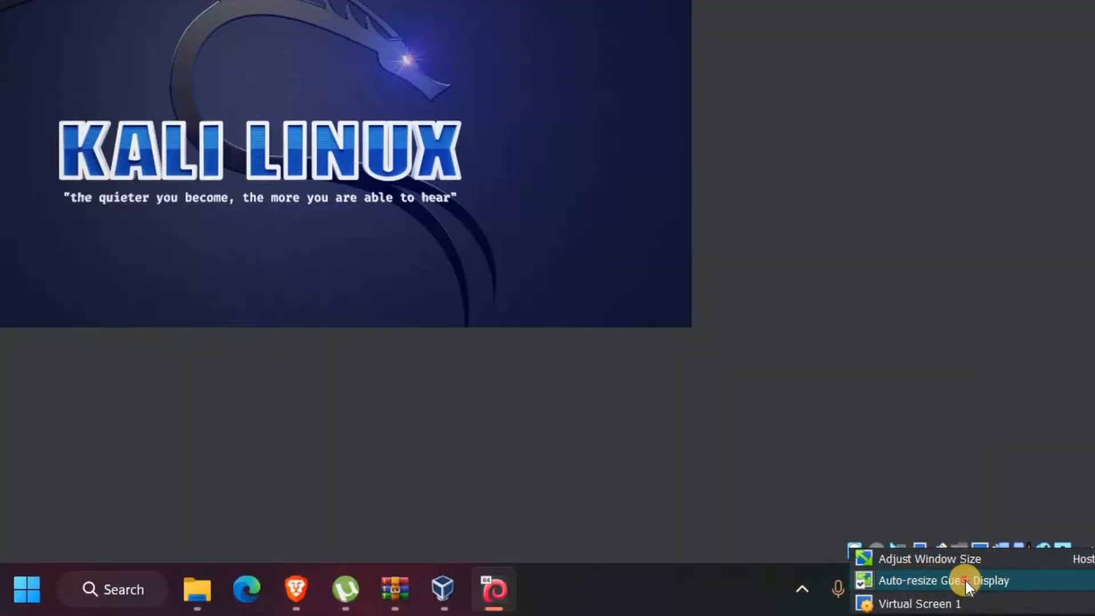
left_click(966, 581)
right_click(979, 551)
left_click(946, 513)
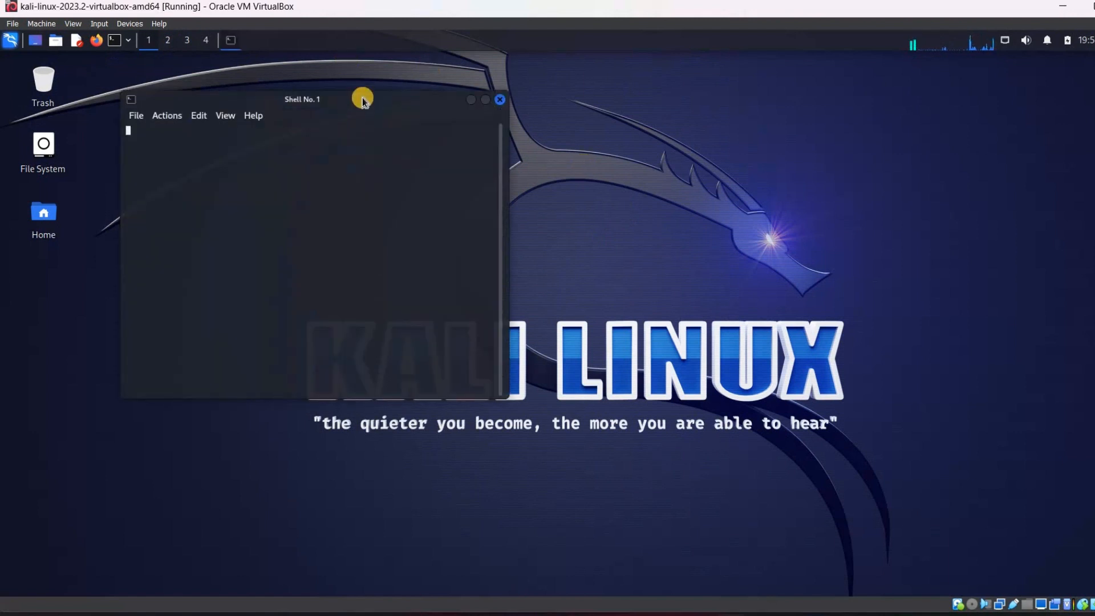
Step: Move the Kali terminal toward the middle of the desktop, enlarge its text and run ifconfig
left_click_drag(361, 97, 701, 146)
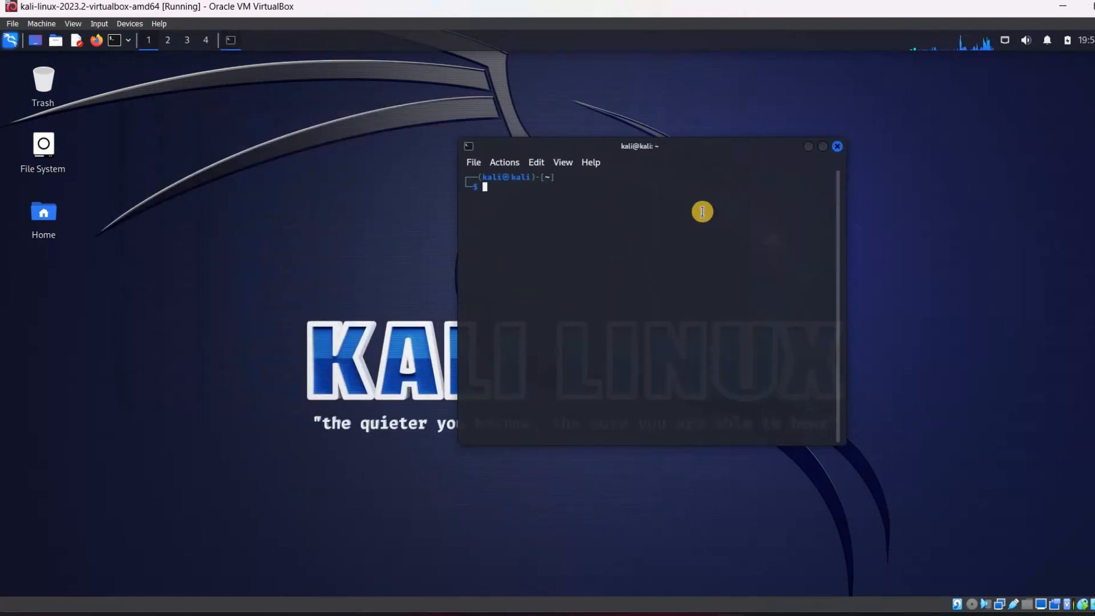
key("ctrl+plus")
key("ctrl+plus")
key("ctrl+plus")
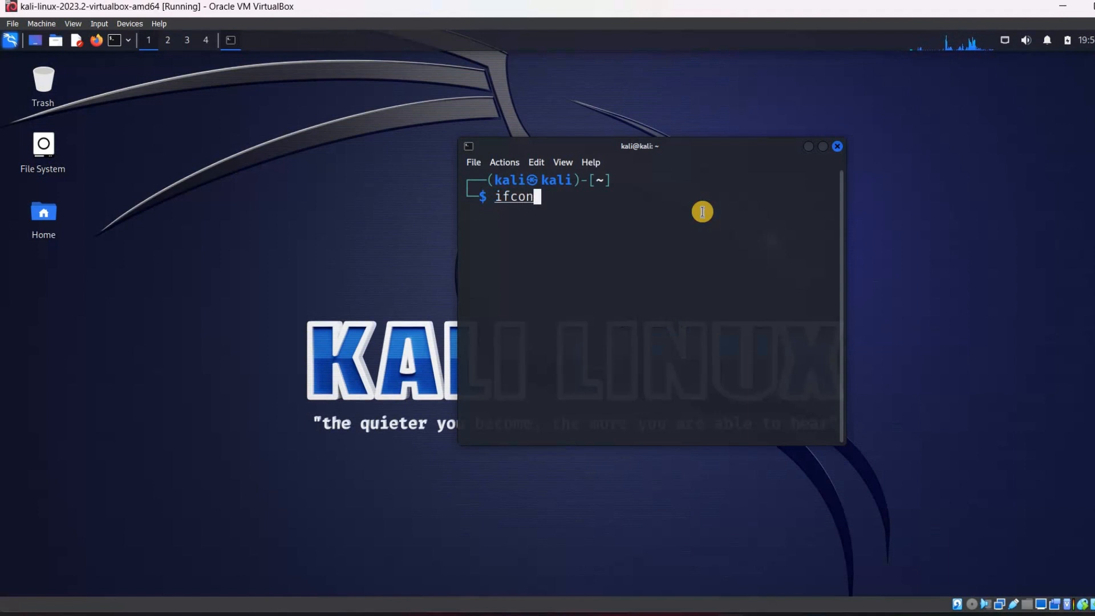
type("fig")
key("Return")
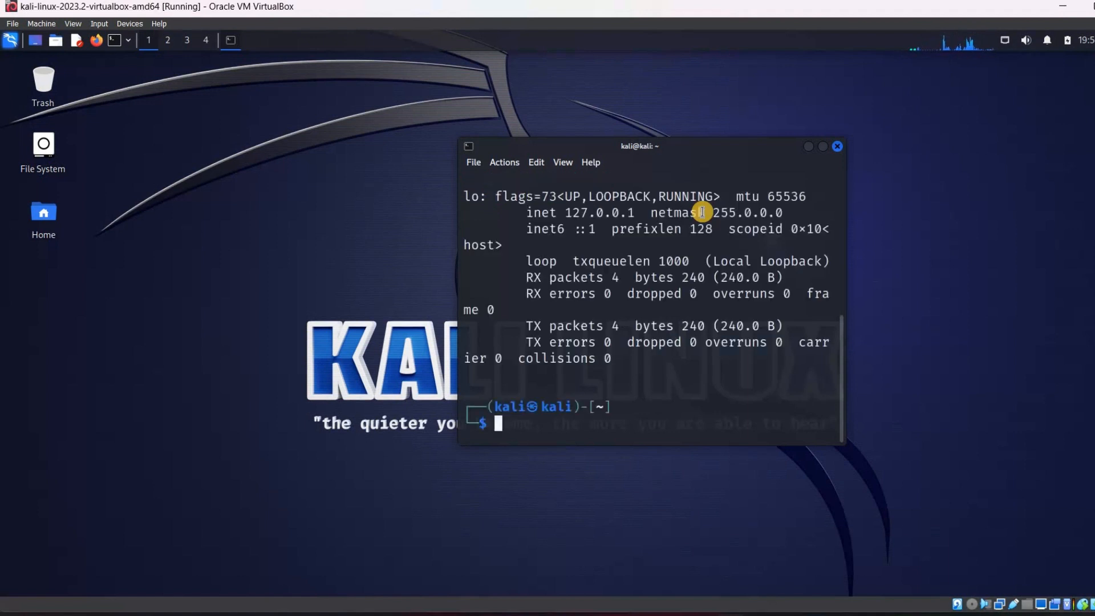
Step: Maximize the terminal, clear it, enlarge the text once more and run ifconfig again
left_click(827, 149)
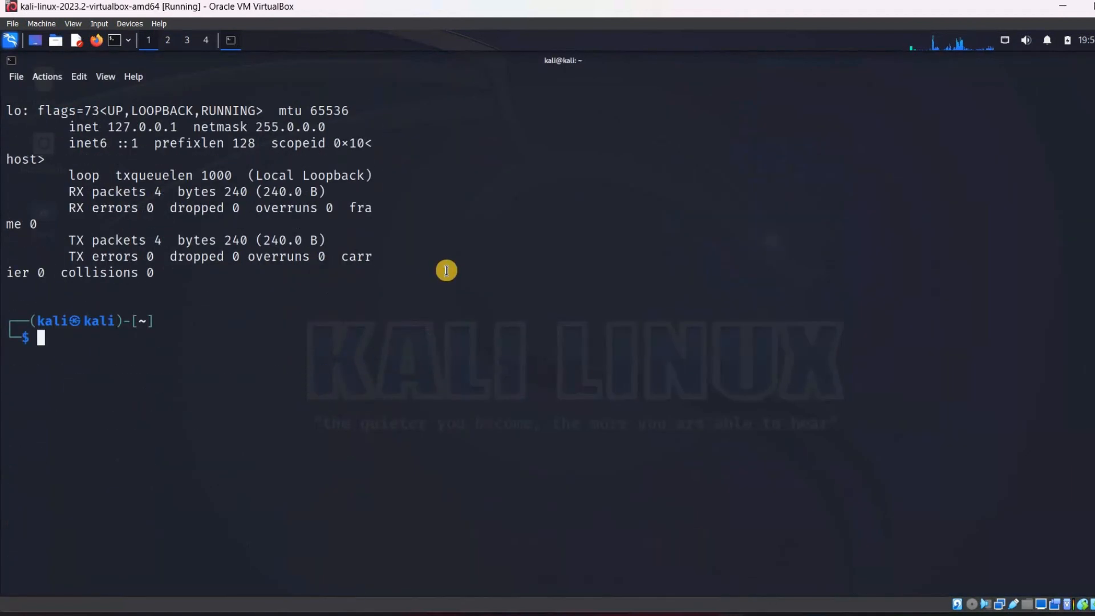
type("clear")
key("Return")
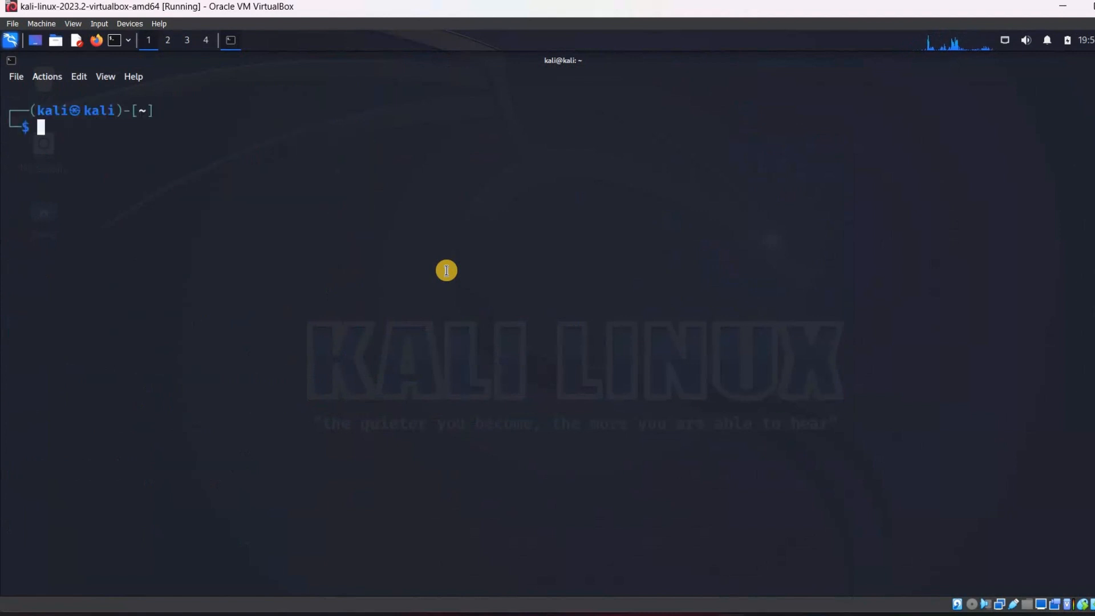
key("ctrl+plus")
type("ifcon")
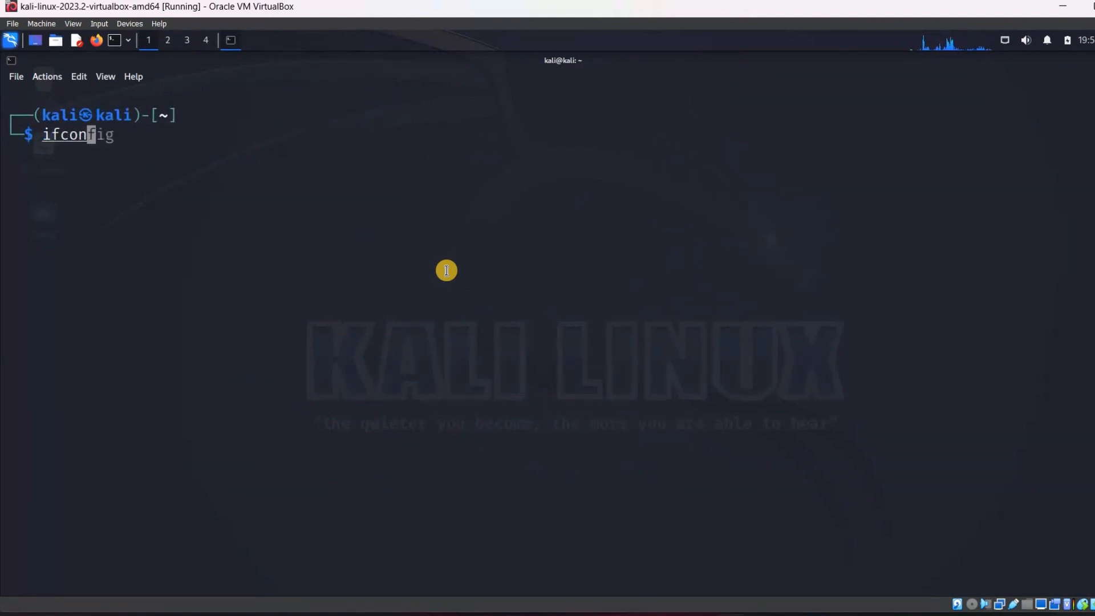
type("fig")
key("Return")
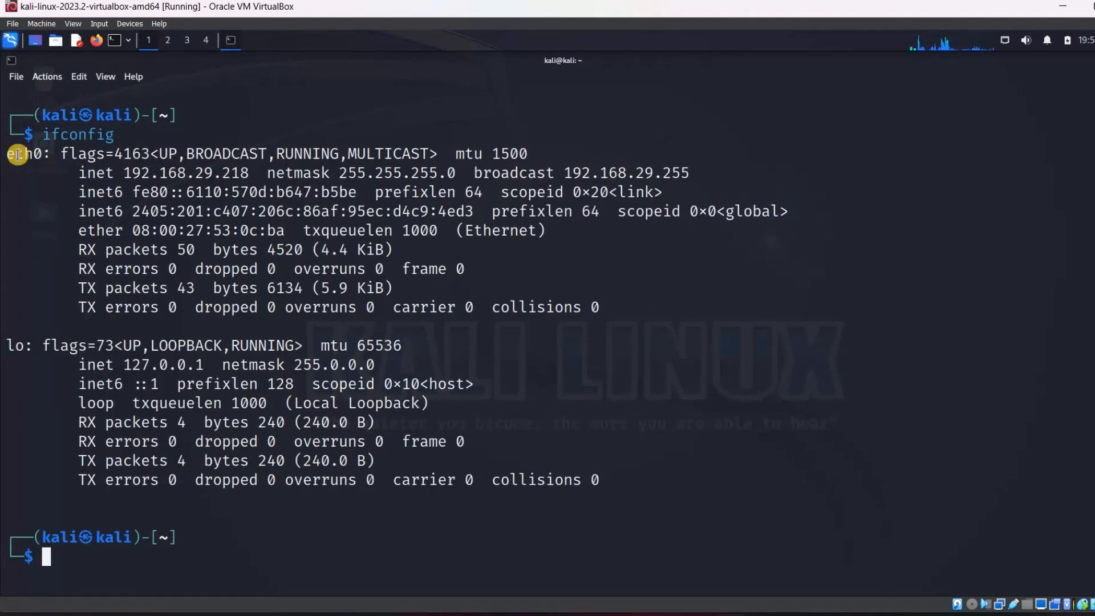
Step: Examine the inet addresses of the eth0 and lo interfaces in the ifconfig output
double_click(254, 171)
left_click(127, 173)
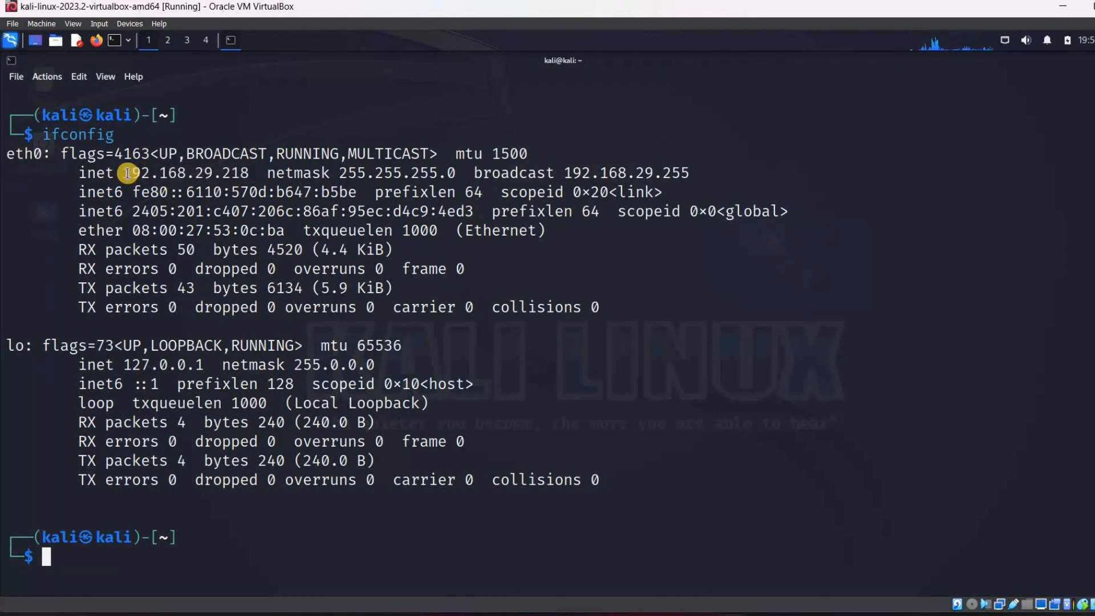
double_click(251, 173)
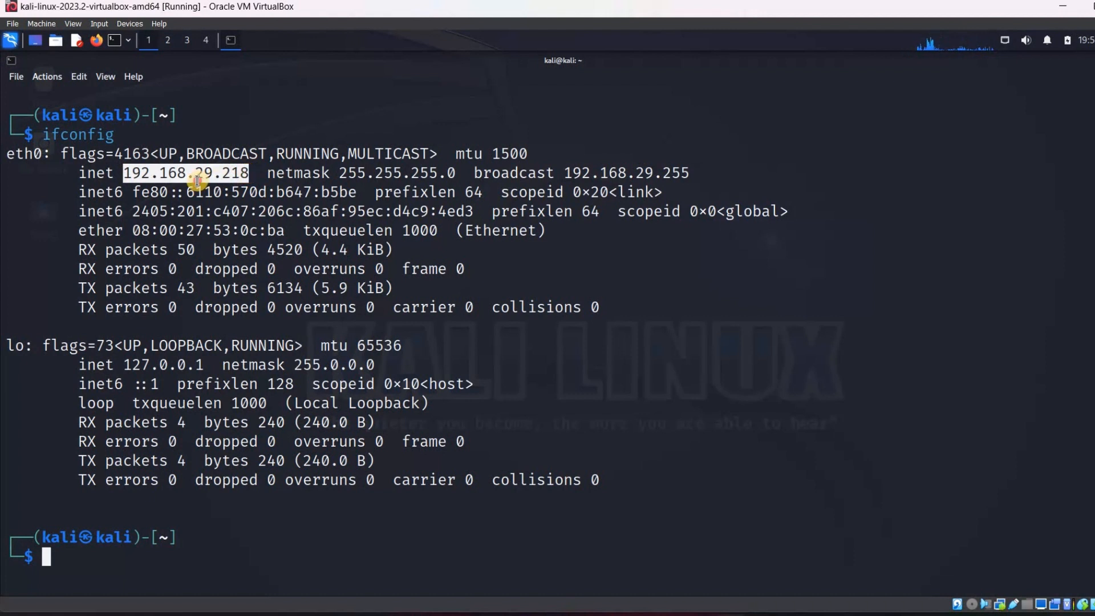
left_click(43, 295)
left_click_drag(124, 364, 211, 365)
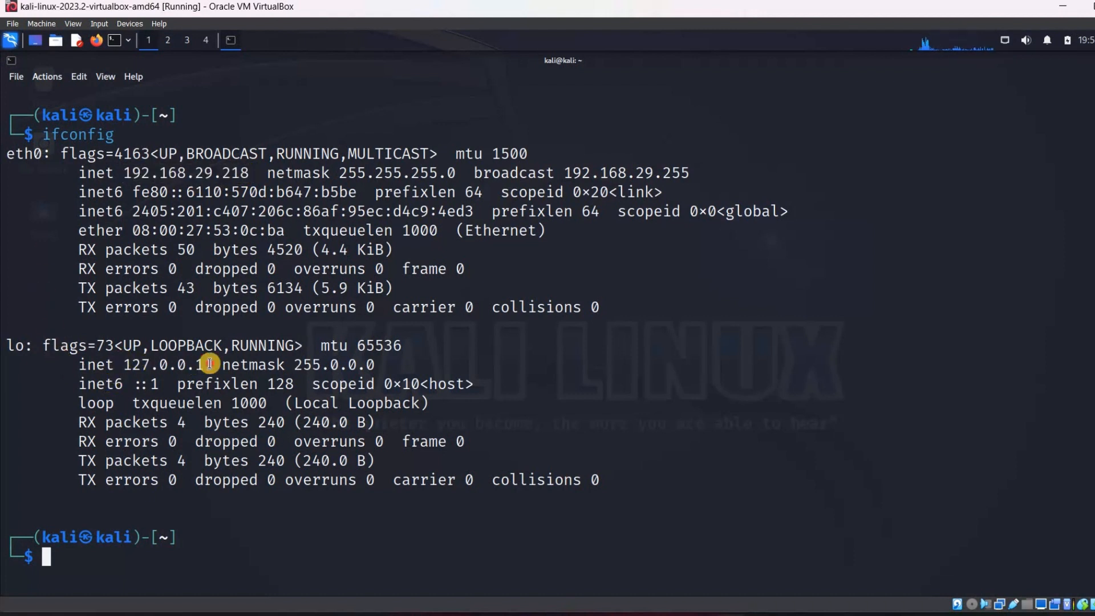
left_click(241, 511)
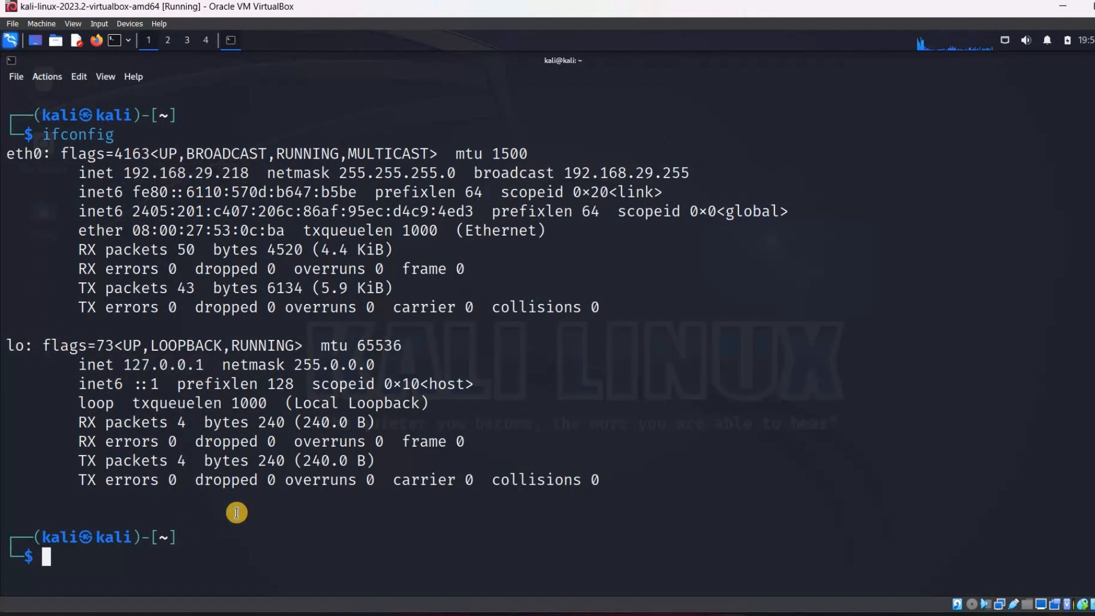
Step: Clear the terminal and run sudo apt update, entering the sudo password for the account
type("clear")
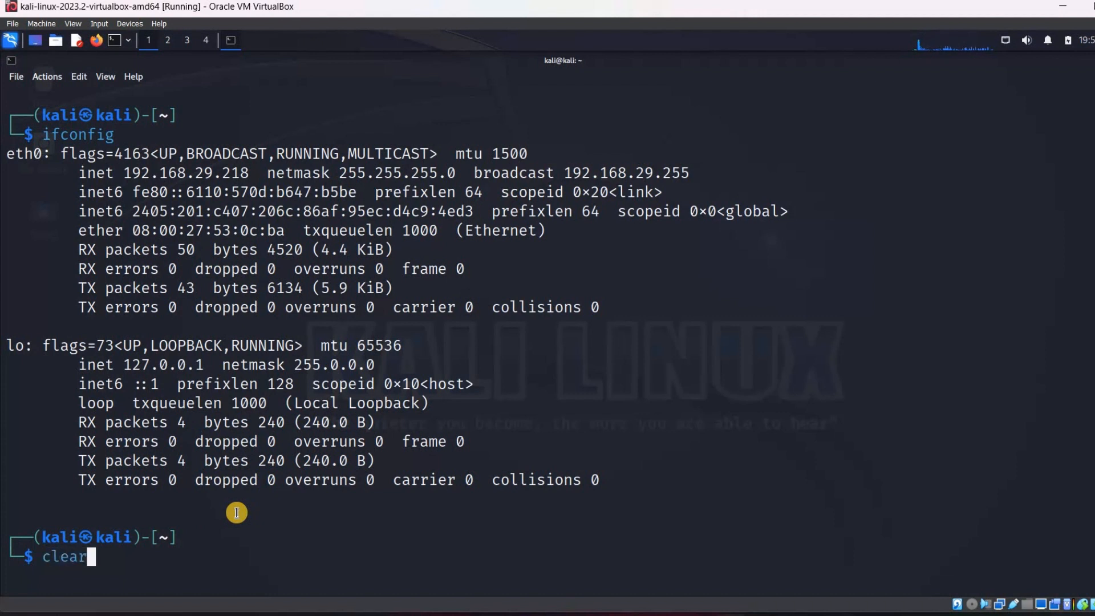
key("Return")
type("sudo apt u")
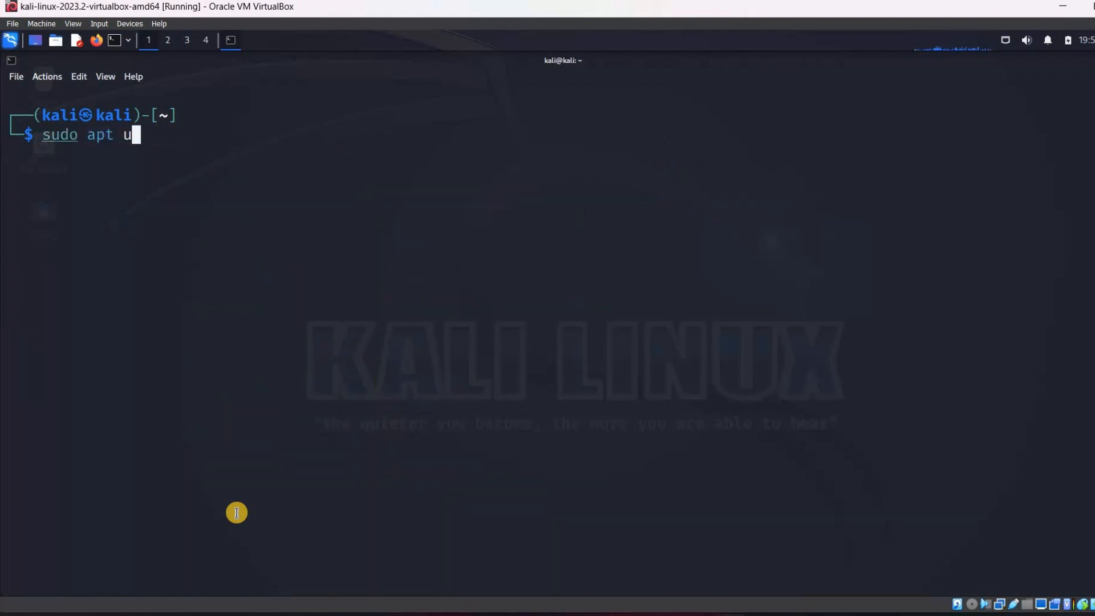
type("pdate")
key("Return")
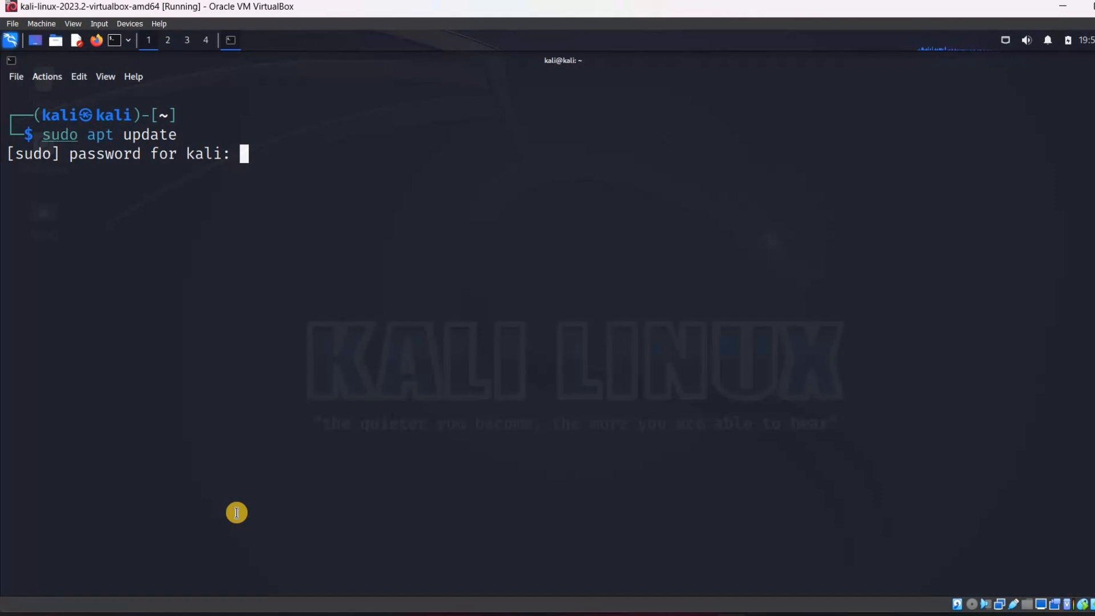
key("Return")
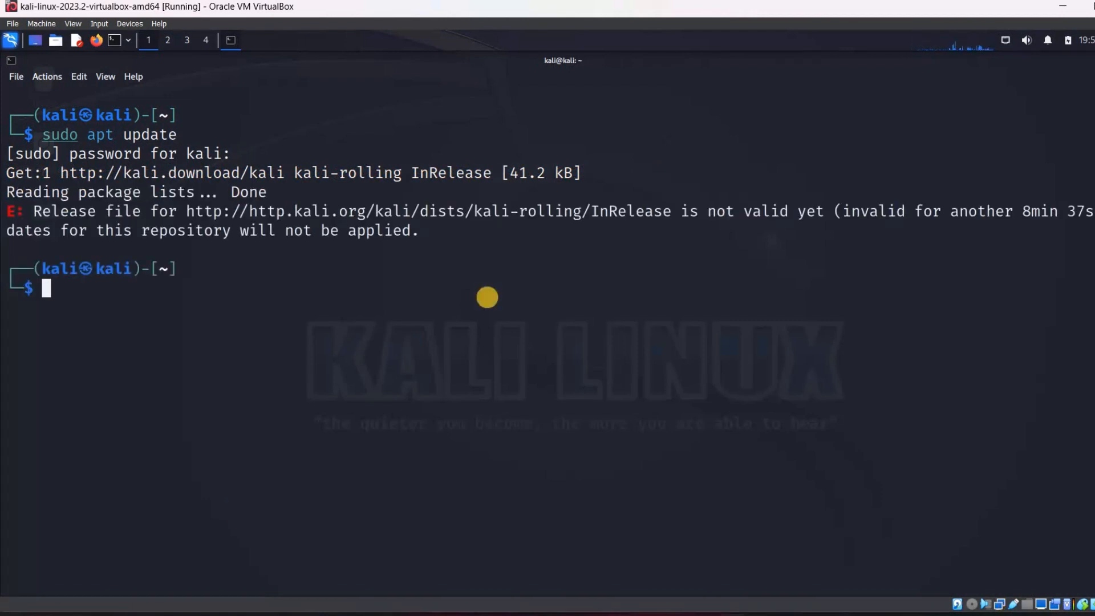
Step: Run sudo apt update again, enter clear at the prompt, and highlight the Release file line in the update output
key("Up")
key("Return")
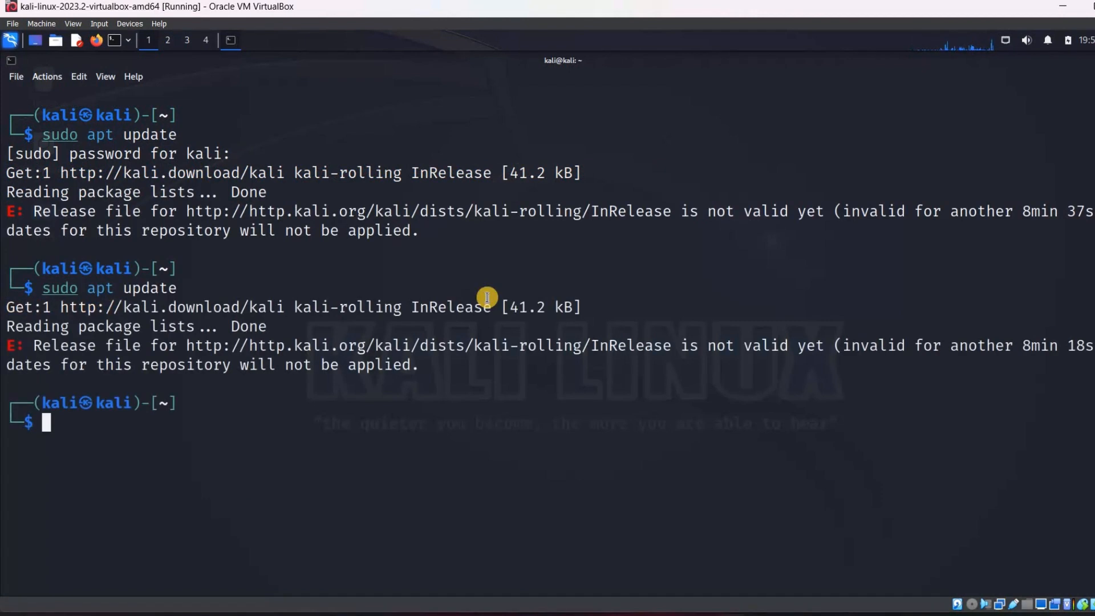
type("clear")
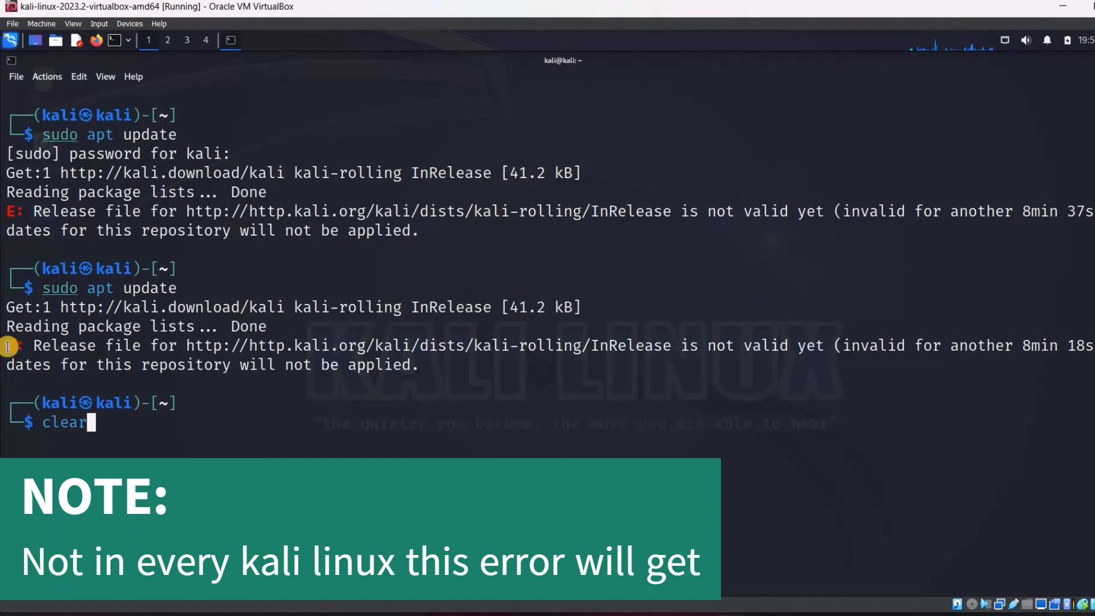
left_click_drag(9, 346, 929, 346)
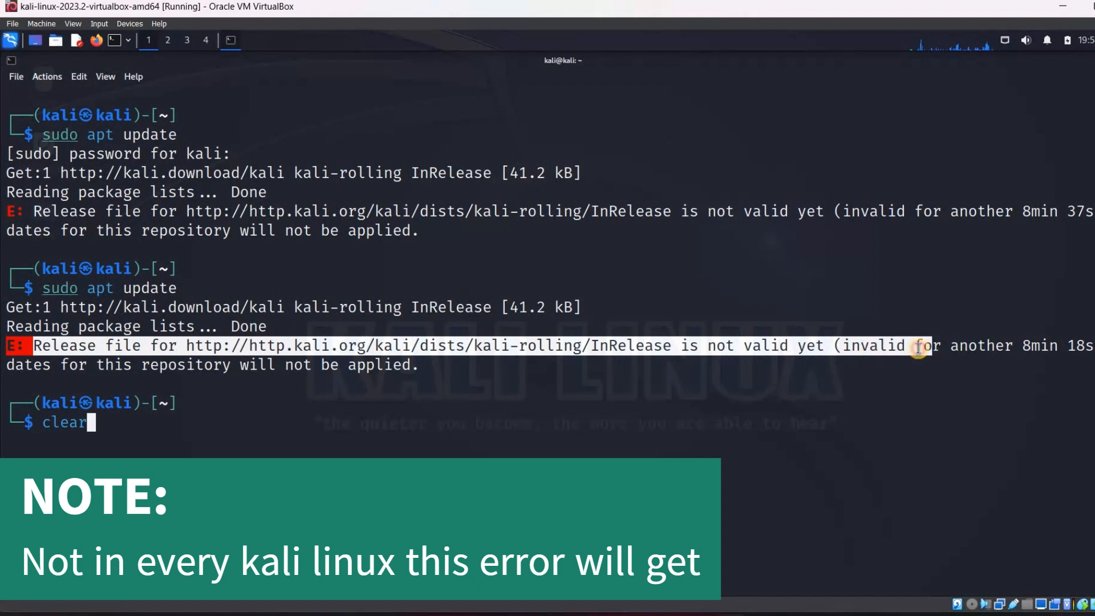
left_click_drag(831, 344, 29, 344)
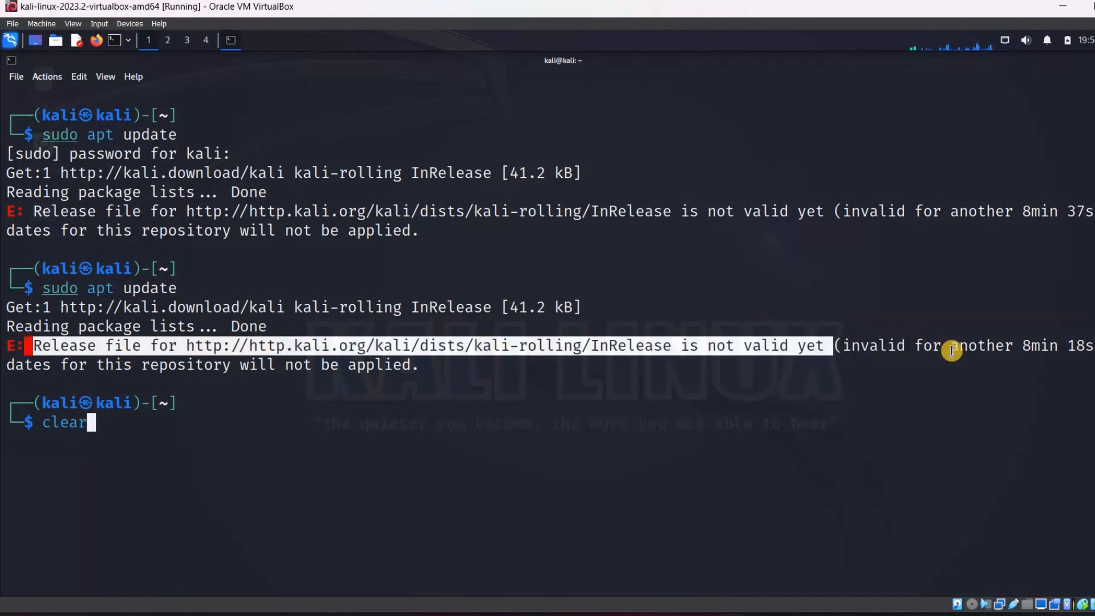
Step: Highlight the remaining wait time at the end of the latest Release file error line, leaving no text selected
left_click_drag(951, 346, 1089, 347)
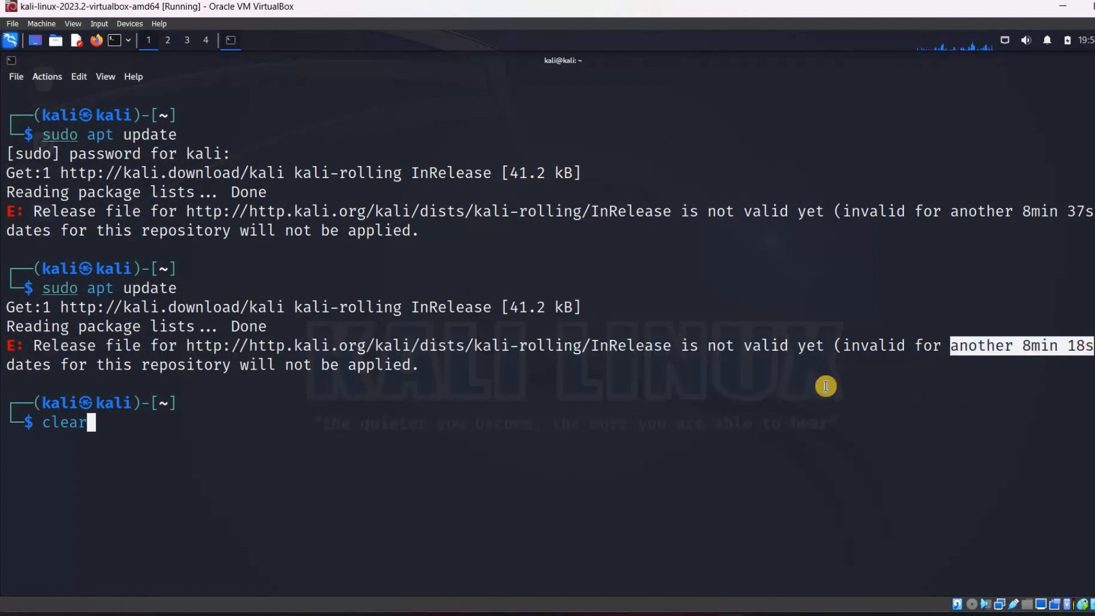
left_click(203, 333)
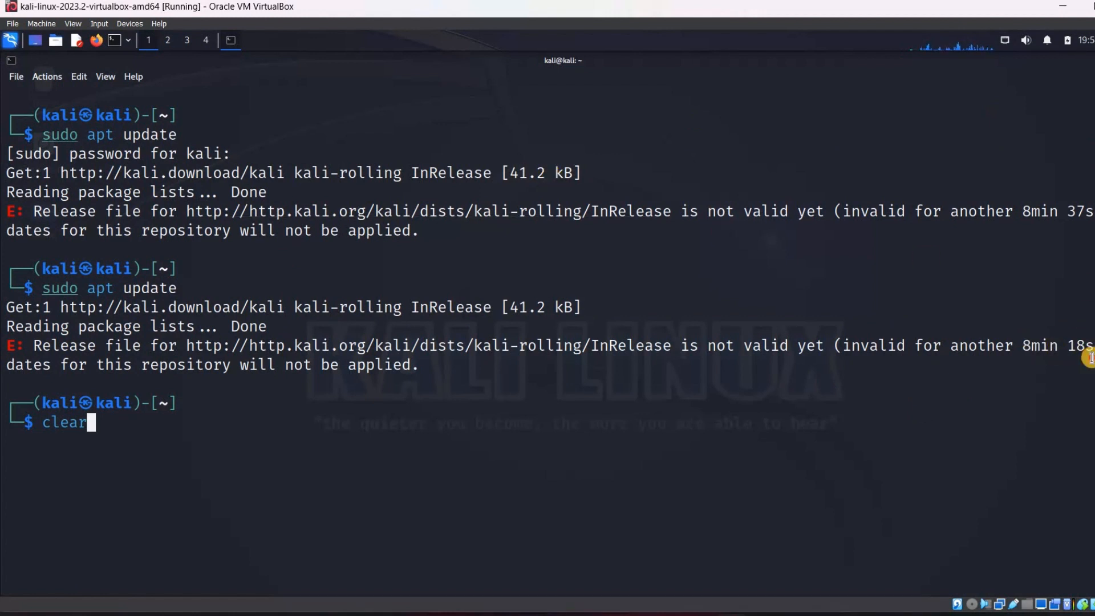
left_click_drag(1022, 345, 1093, 346)
left_click(385, 396)
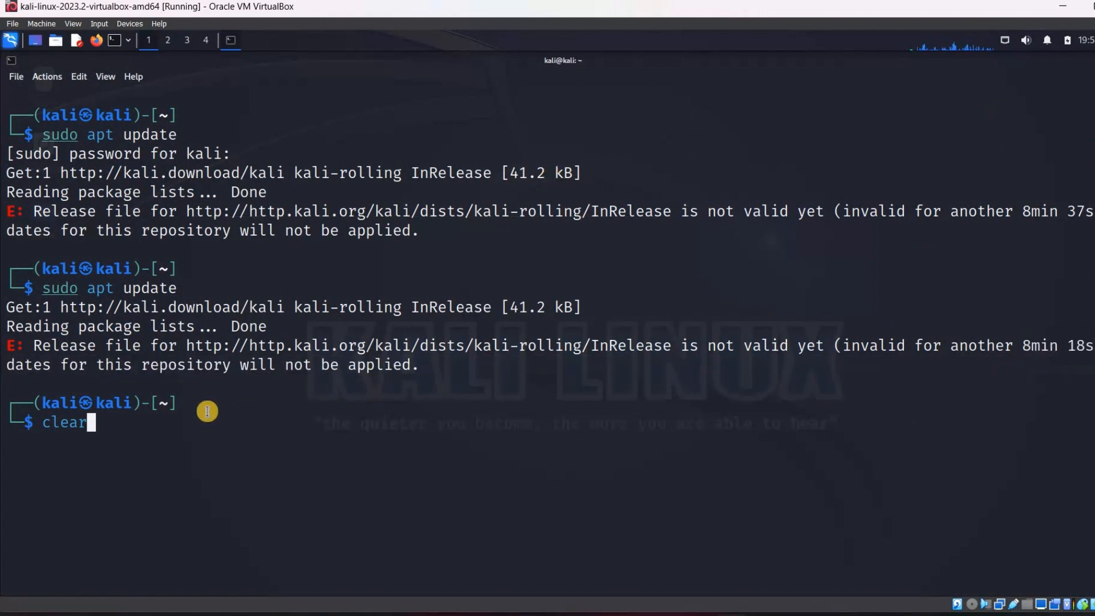
Step: Erase the unexecuted clear command from the terminal prompt
key("BackSpace")
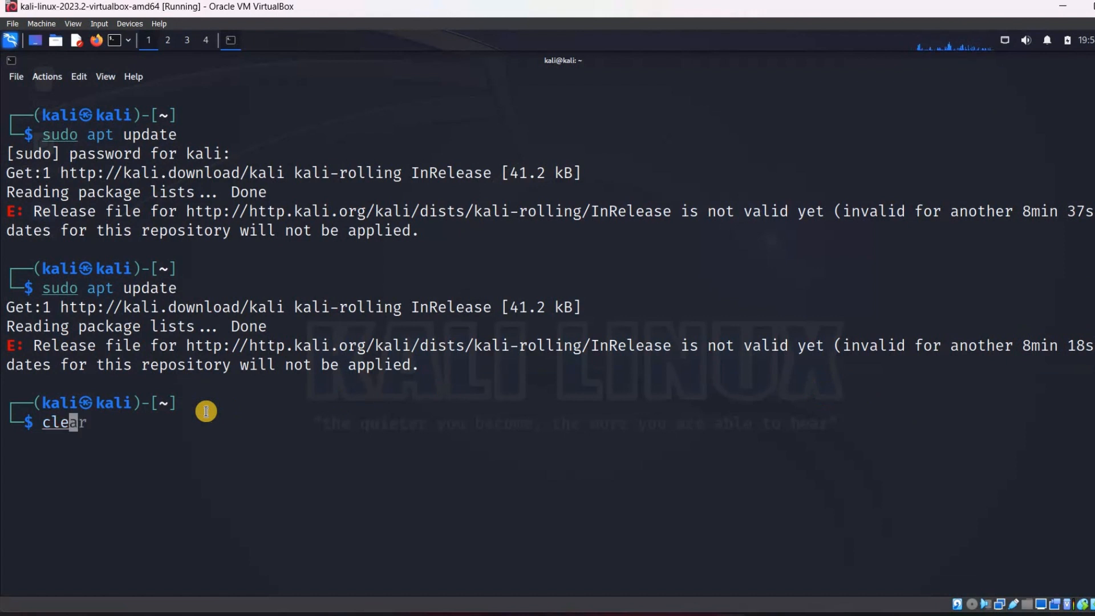
key("BackSpace")
key("BackSpace")
key("BackSpace")
key("BackSpace")
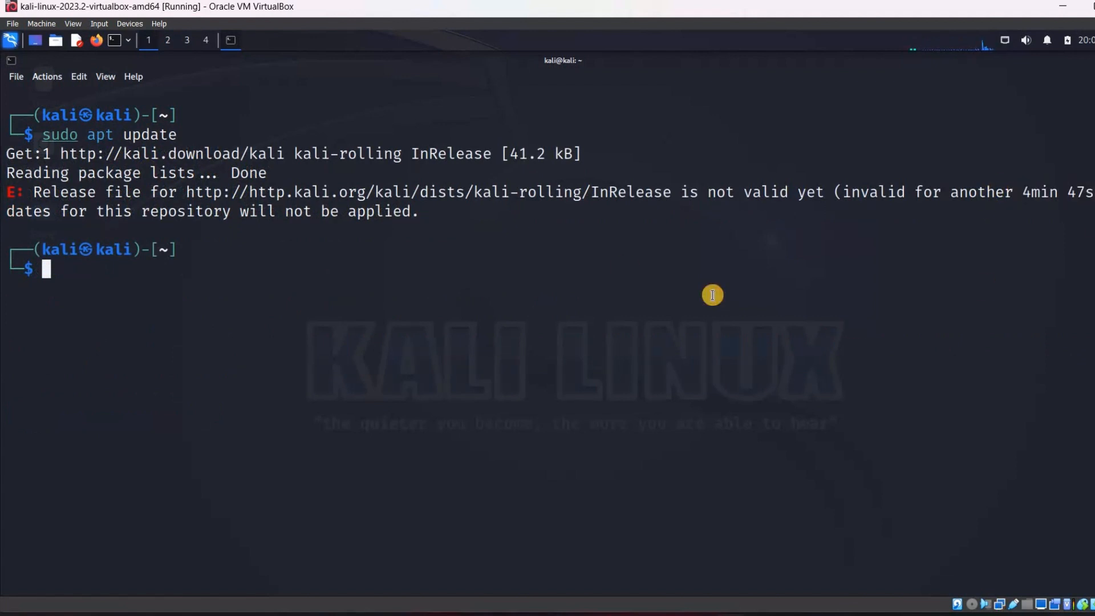
Step: Rerun sudo apt update from the command history twice to refresh the package lists
key("Up")
key("Return")
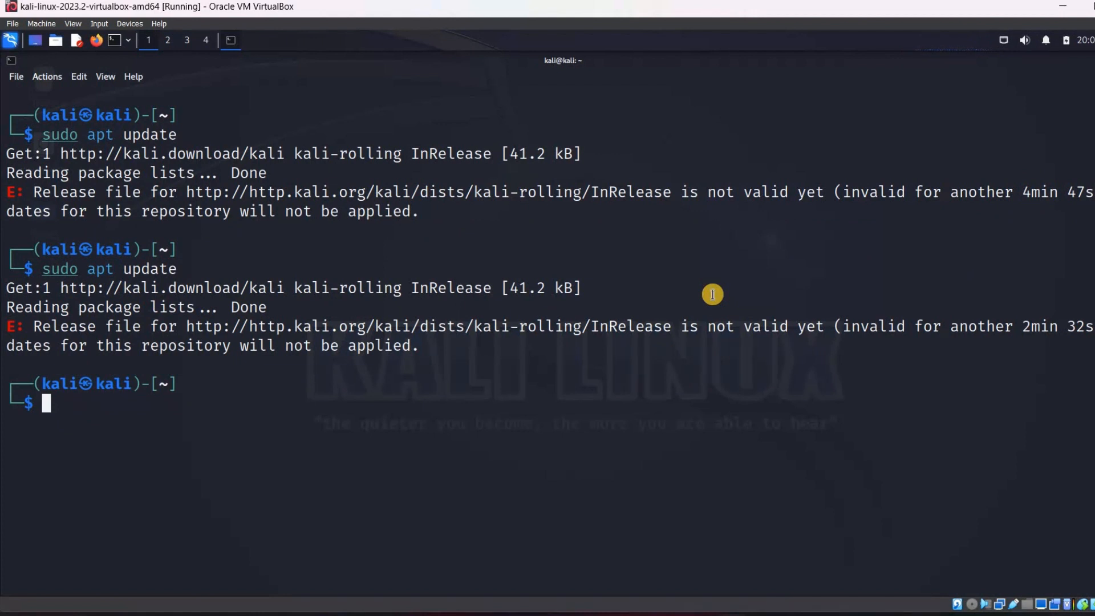
key("Up")
key("Return")
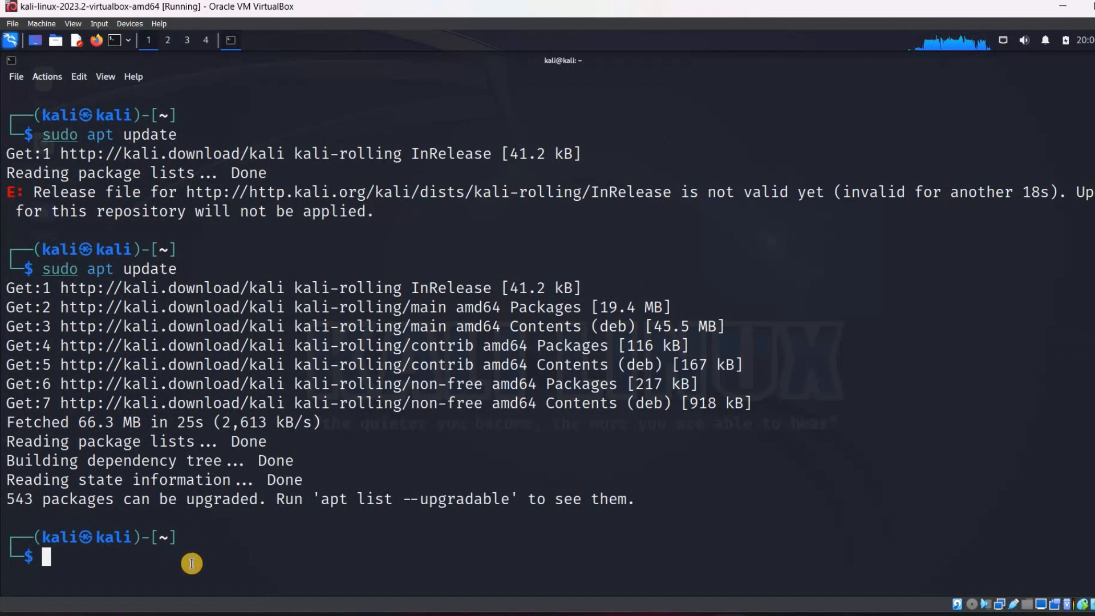
Step: Clear the terminal, run sudo apt upgrade and answer y to continue with the package upgrade
type("clear")
key("Return")
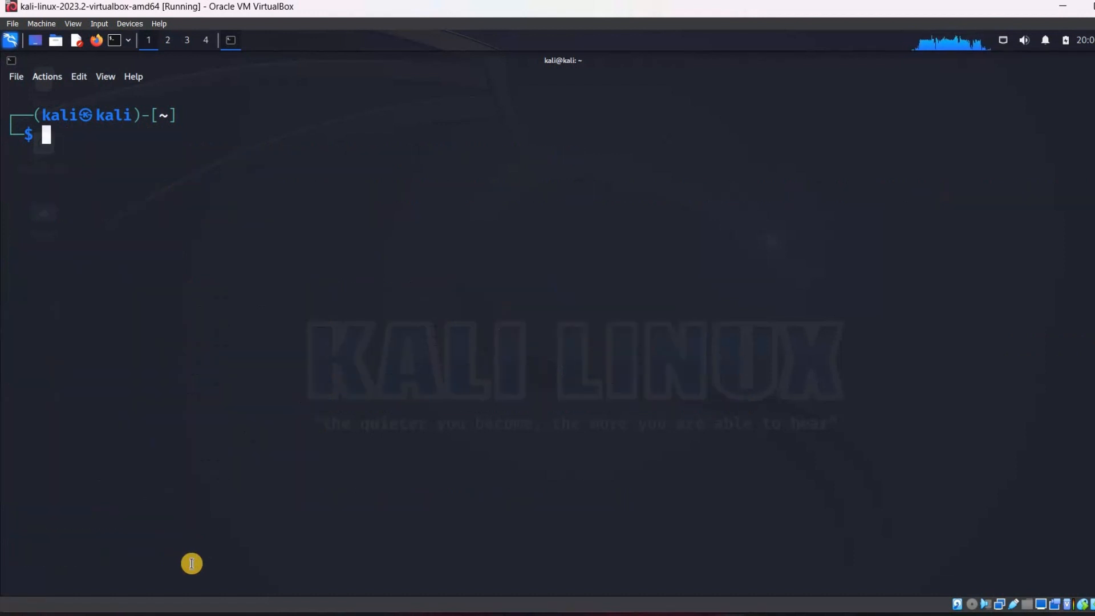
type("sudo apt ")
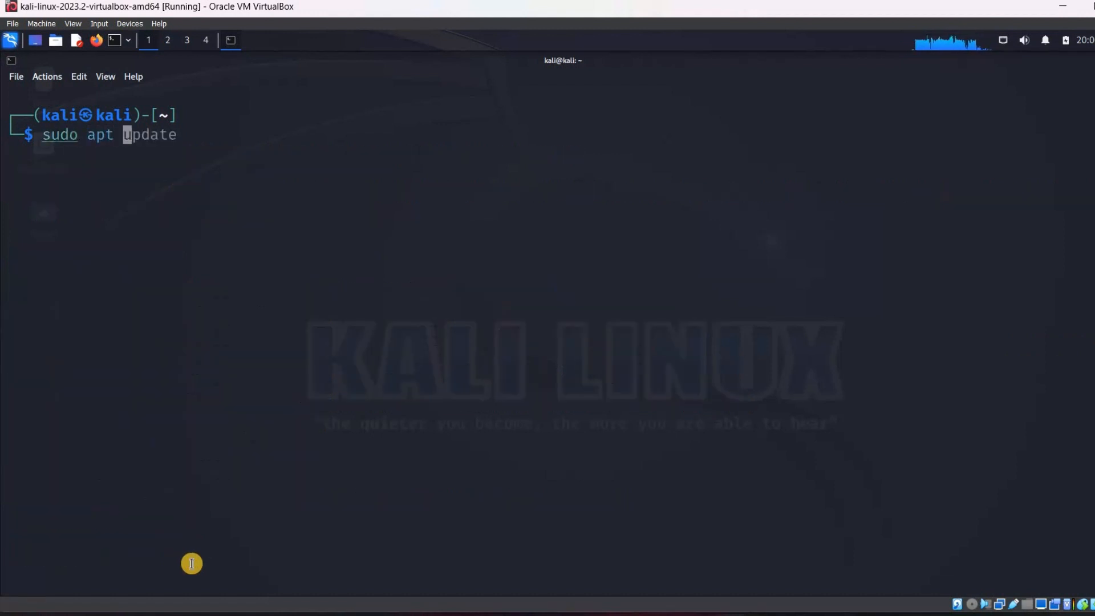
type("upgrade")
key("Return")
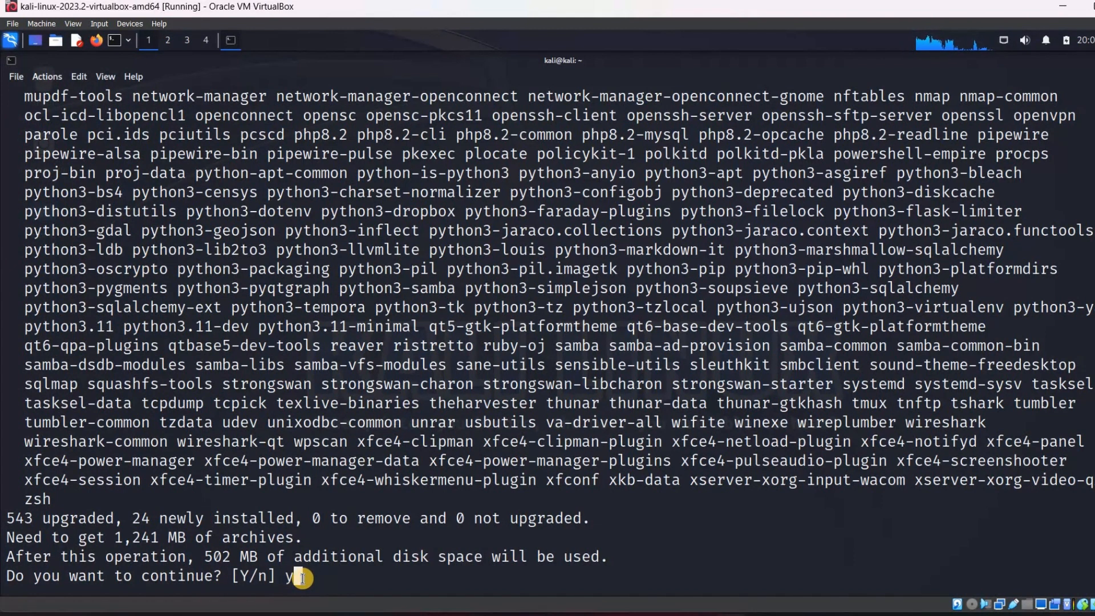
type("y")
key("Return")
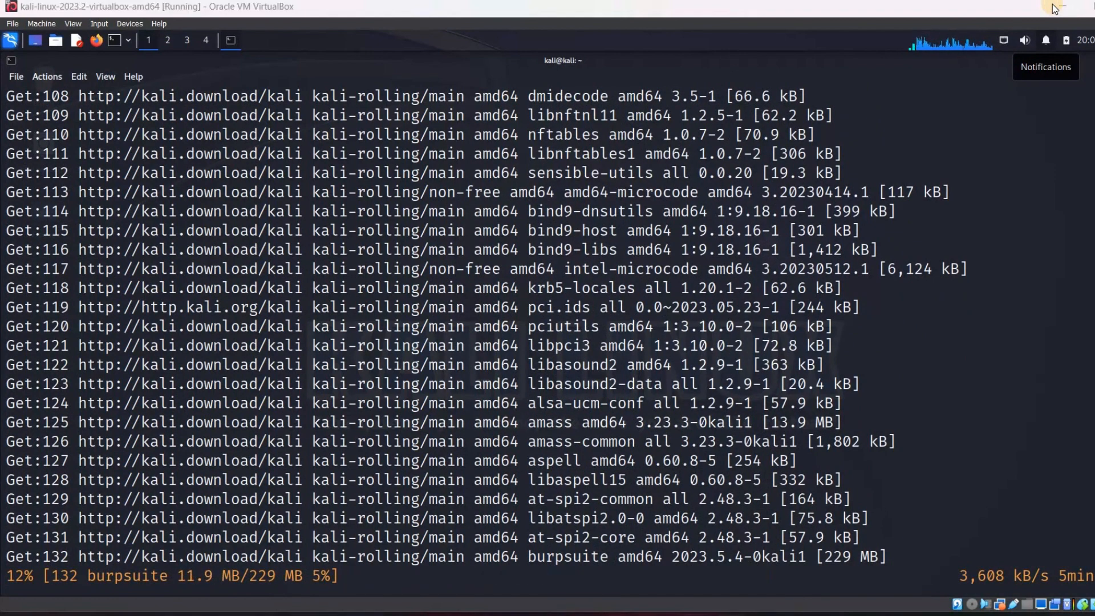
Step: Minimize the Kali virtual machine, VirtualBox Manager, File Explorer and µTorrent windows to get back to the Windows desktop
left_click(1052, 6)
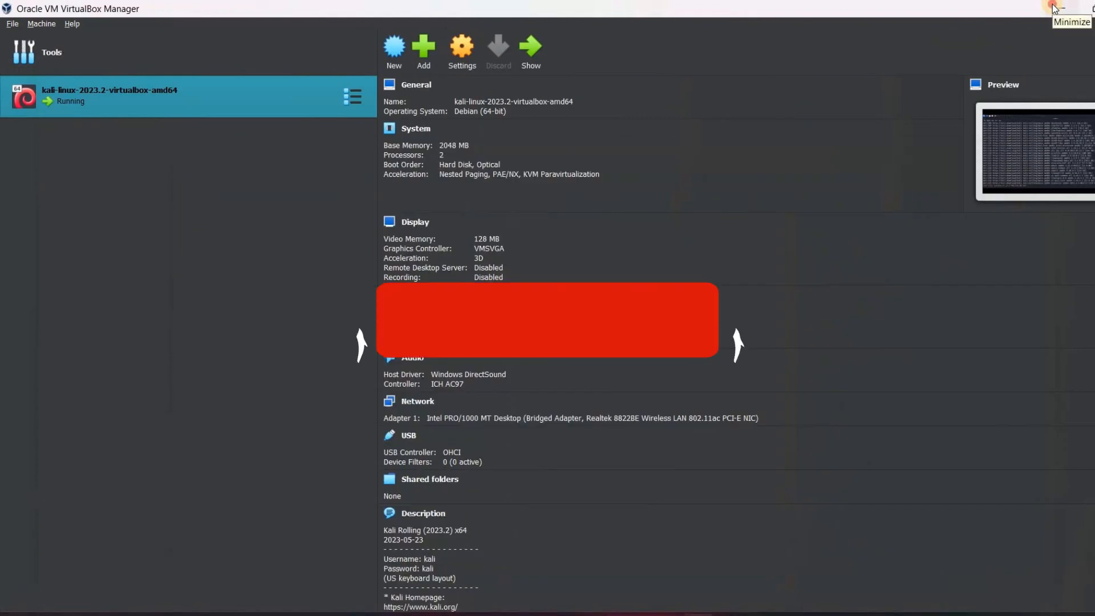
left_click(1054, 8)
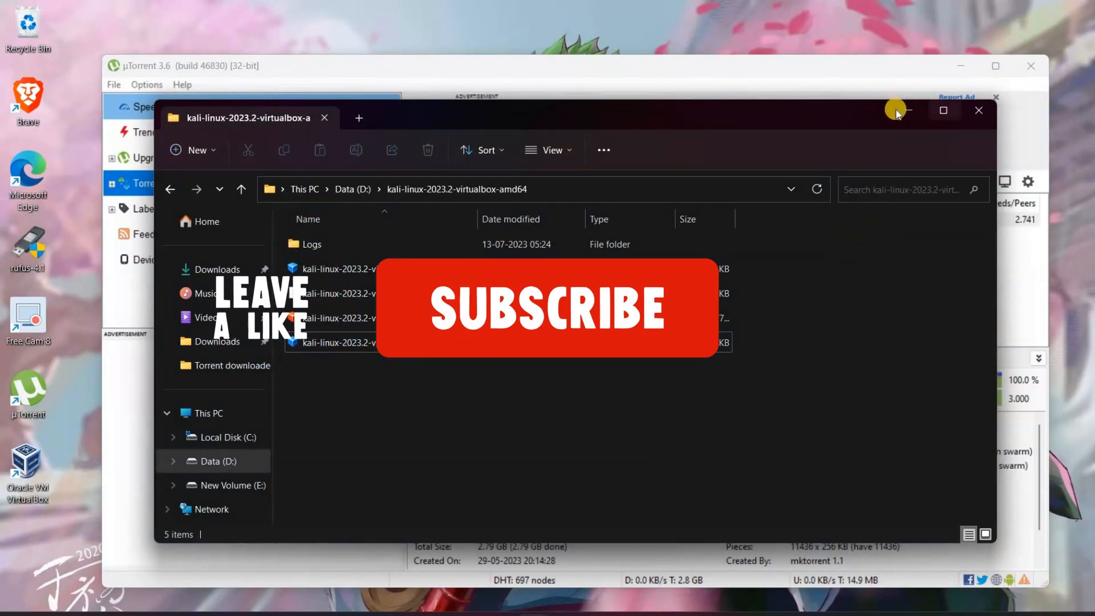
left_click(909, 110)
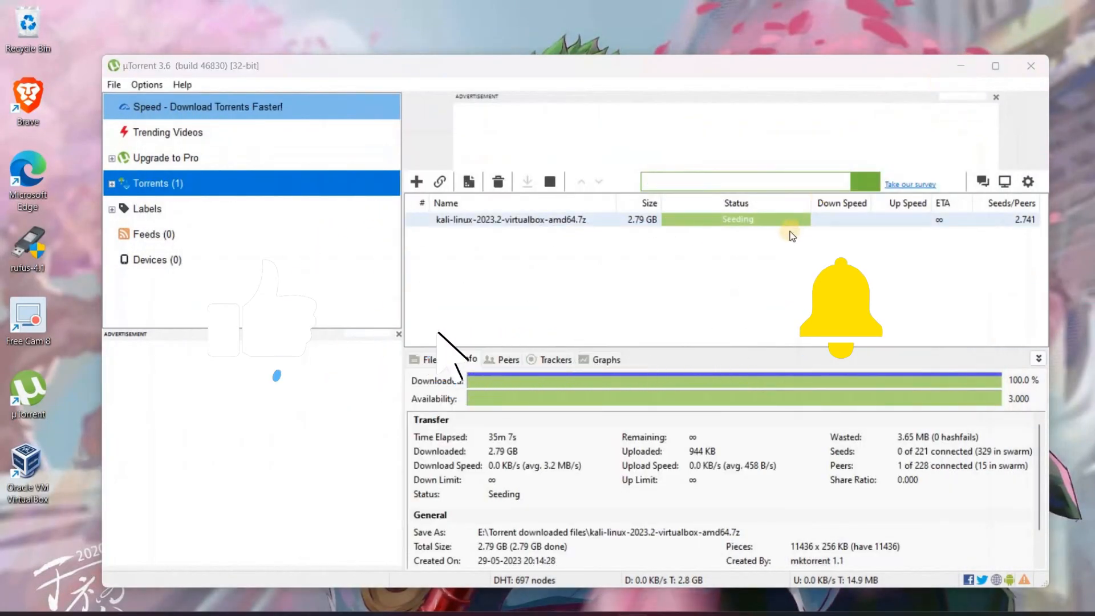
left_click(965, 66)
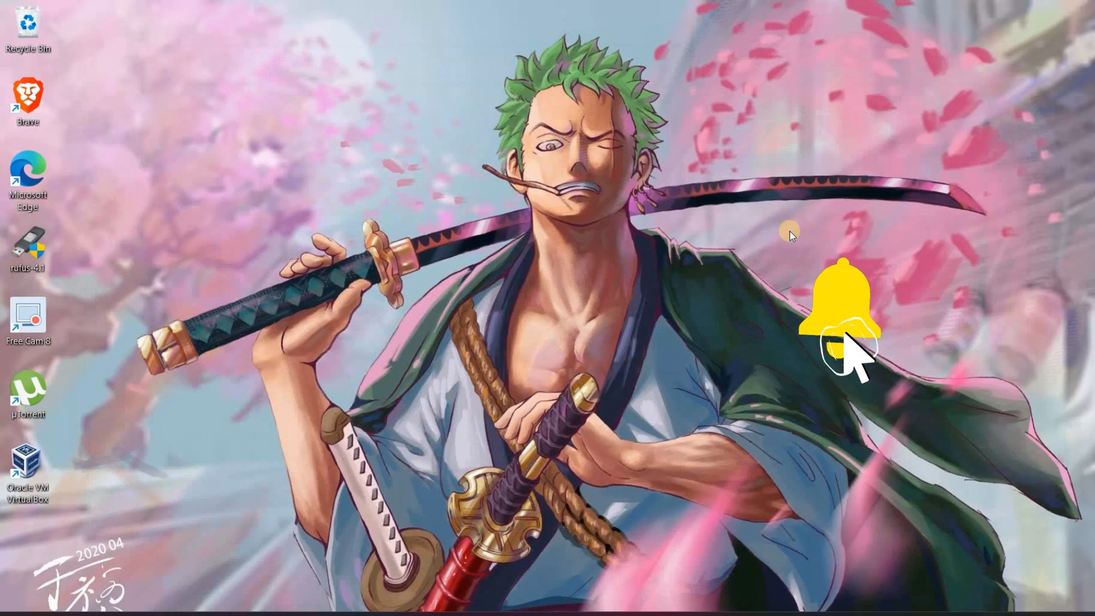